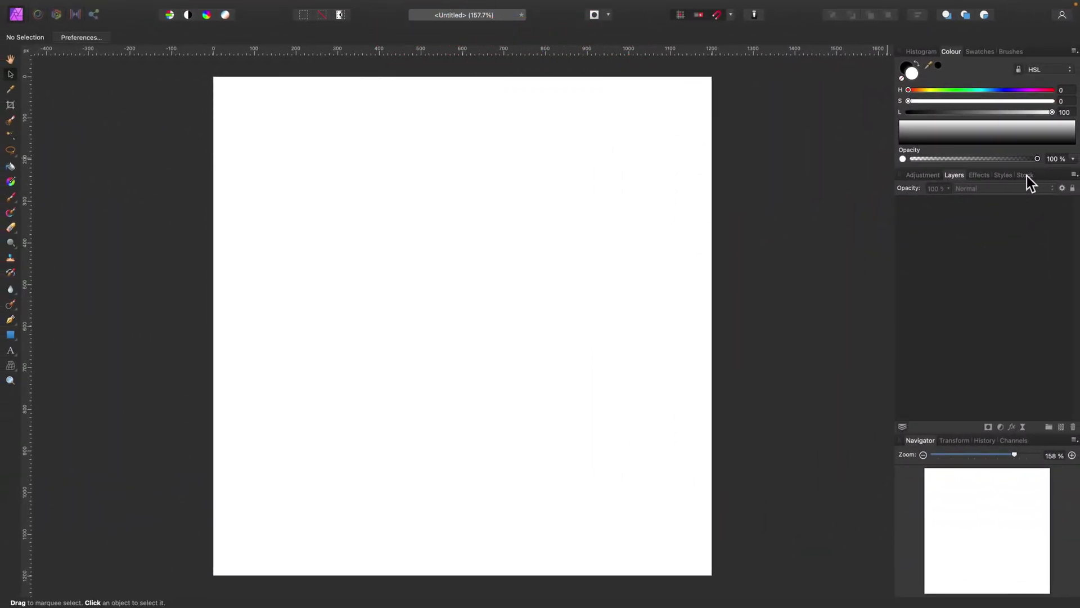
Search Pixabay stock for 'island' and drag the palm-island photo onto the canvas.
{"action": "left_click", "coordinate": [1024, 175]}
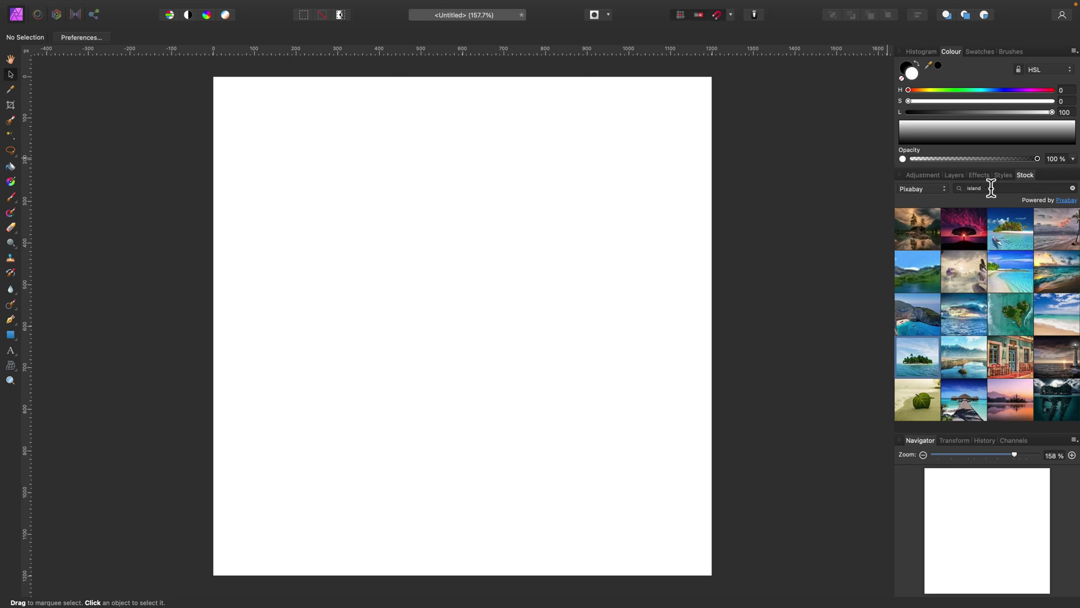
{"action": "scroll", "coordinate": [974, 291], "scroll_direction": "down", "scroll_amount": 3}
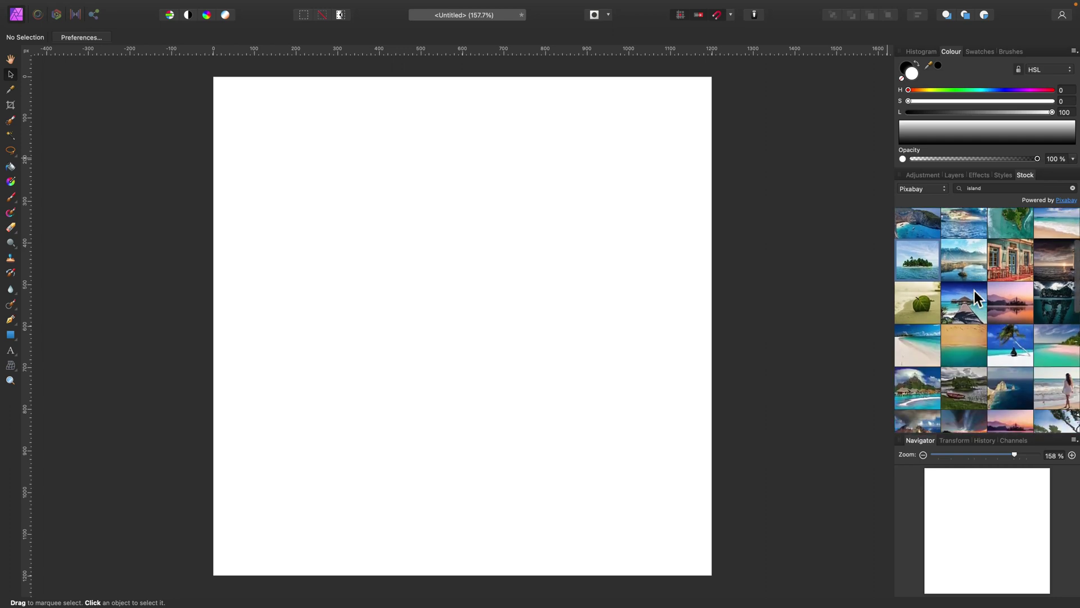
{"action": "left_click_drag", "start_coordinate": [924, 258], "coordinate": [506, 210]}
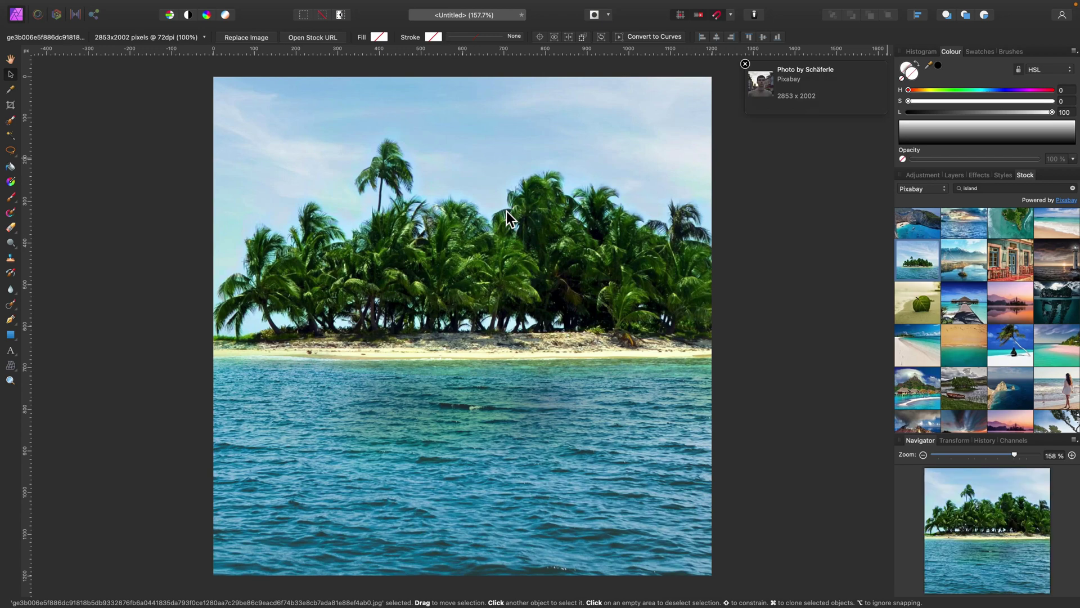
Dismiss the attribution info and rename the photo's layer to 'island'.
{"action": "left_click", "coordinate": [745, 63]}
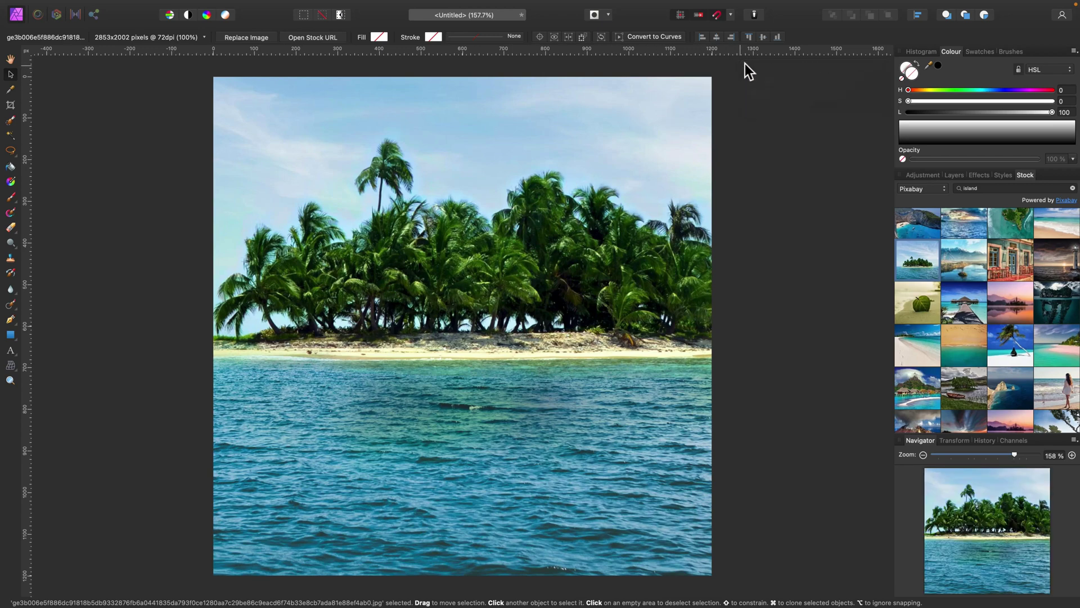
{"action": "left_click", "coordinate": [960, 175]}
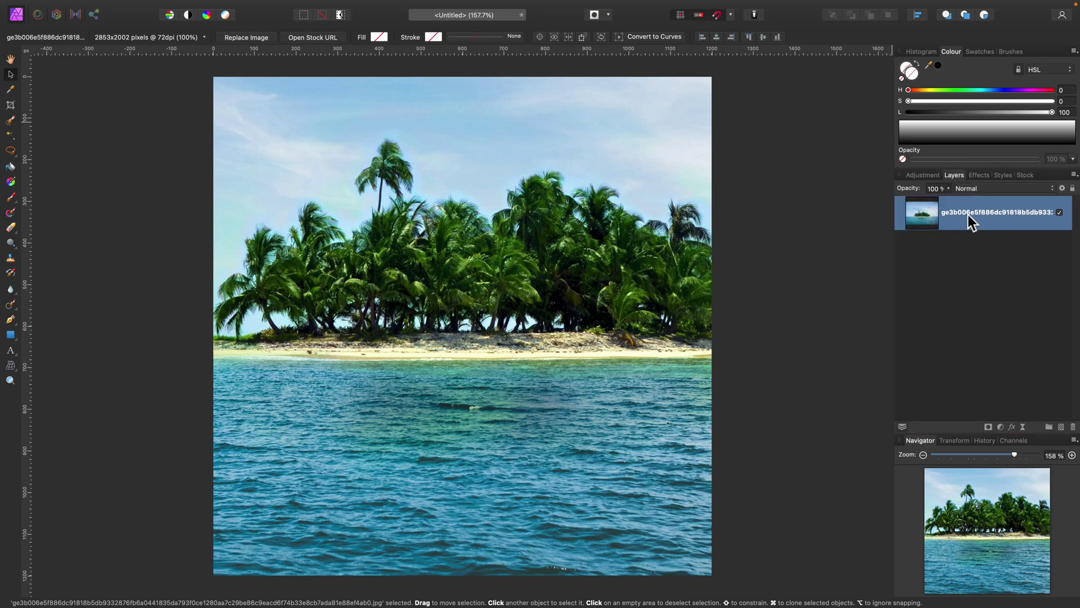
{"action": "double_click", "coordinate": [969, 212]}
{"action": "type", "text": "island"}
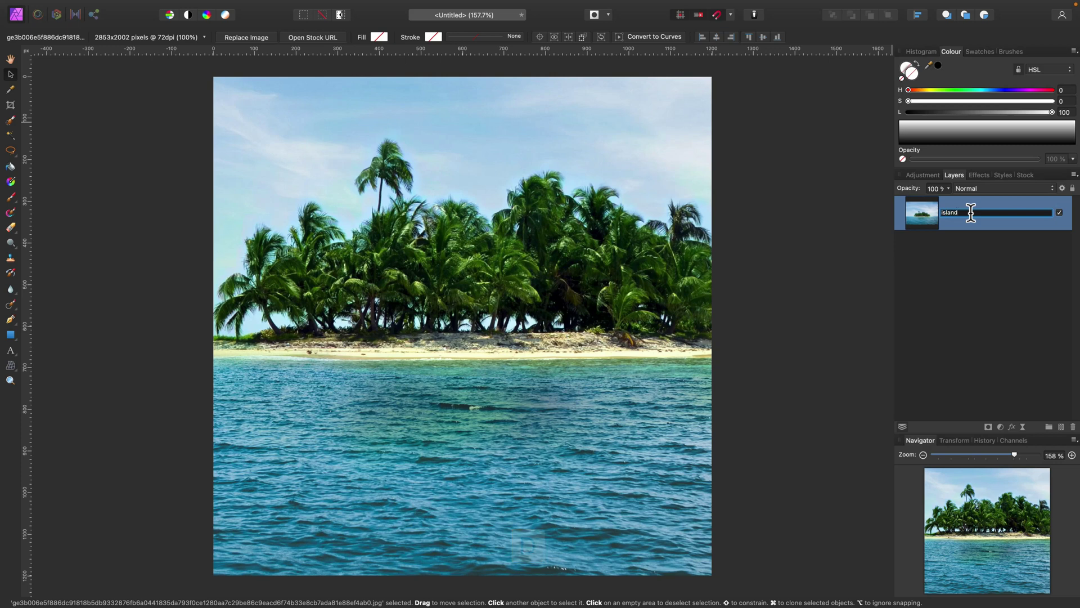
{"action": "key", "text": "Return"}
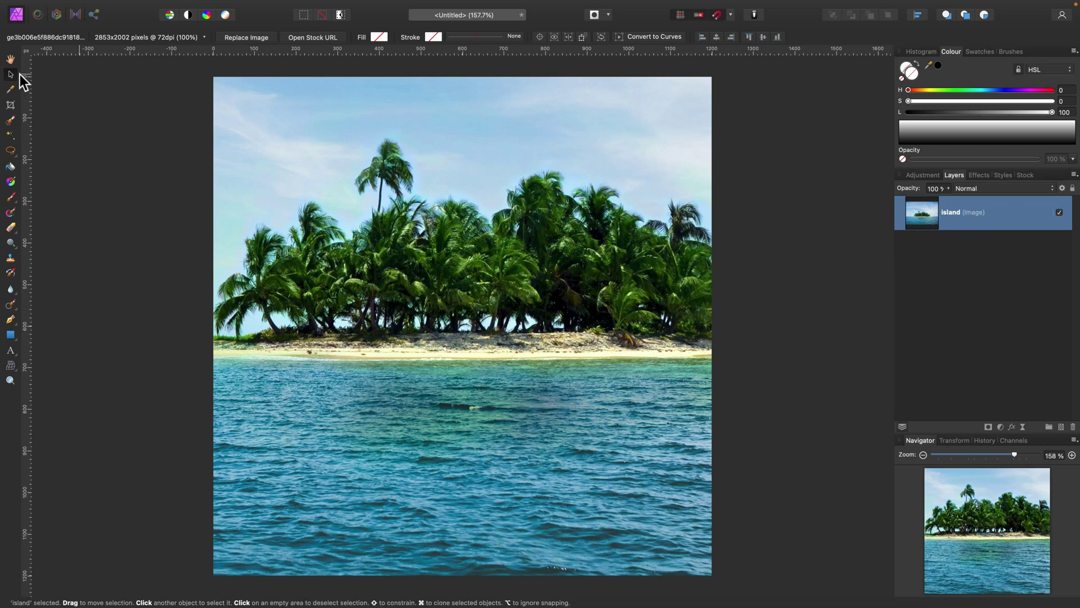
Resize and align the island photo to fill the 1200 × 1200 canvas.
{"action": "key", "text": "super+minus"}
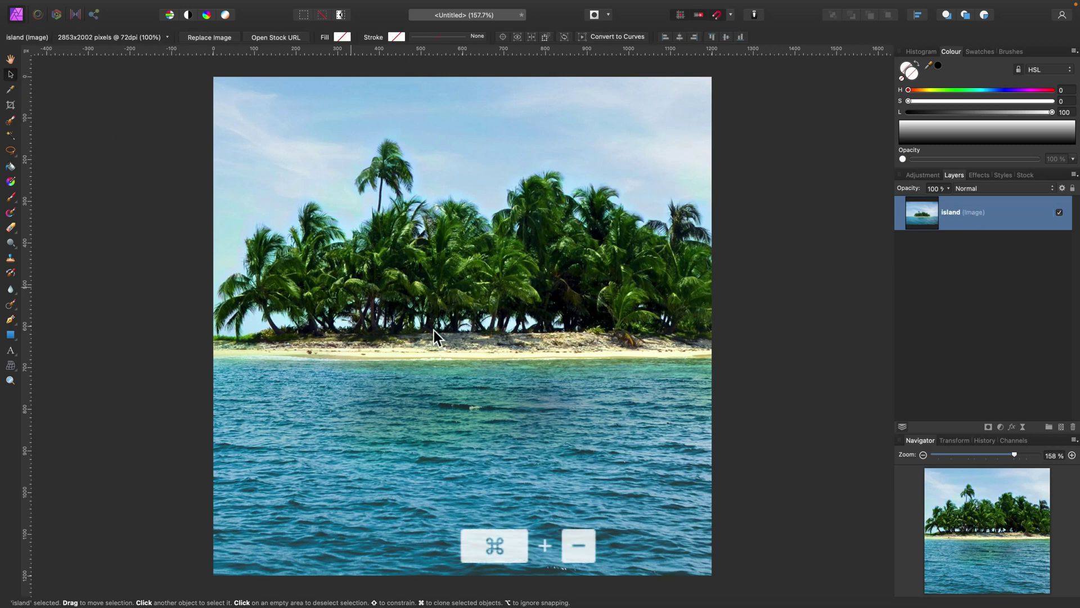
{"action": "left_click", "coordinate": [462, 332]}
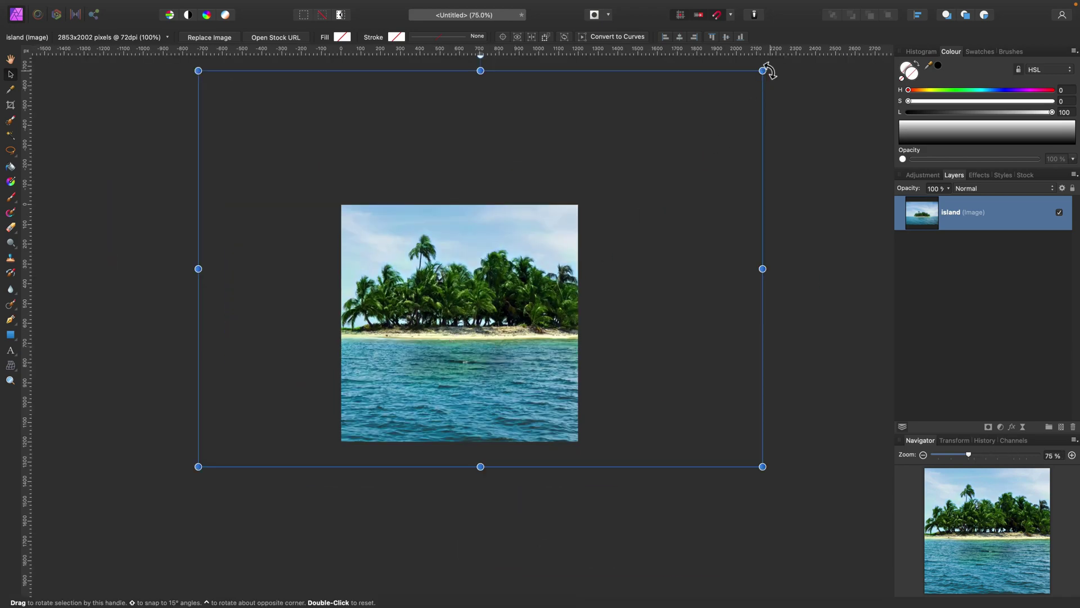
{"action": "left_click_drag", "start_coordinate": [761, 68], "coordinate": [429, 321]}
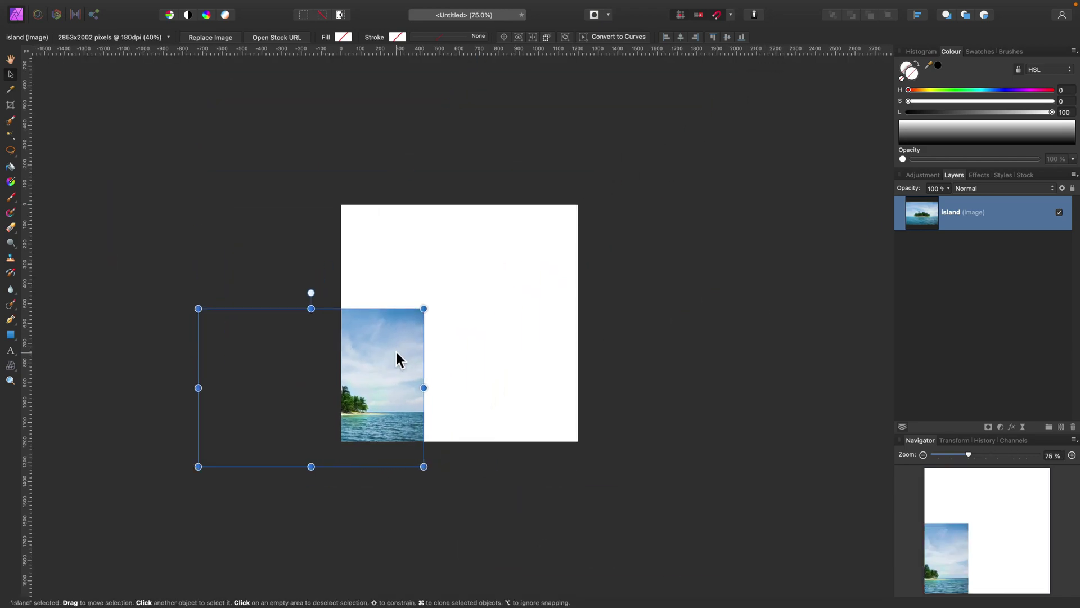
{"action": "left_click_drag", "start_coordinate": [398, 359], "coordinate": [541, 256]}
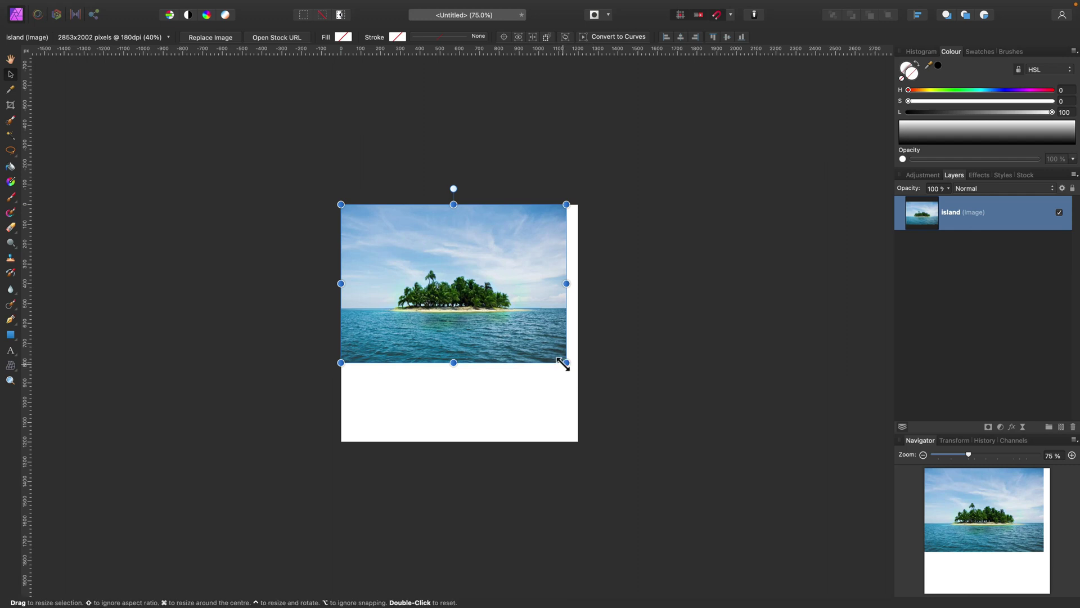
{"action": "left_click_drag", "start_coordinate": [567, 363], "coordinate": [574, 369]}
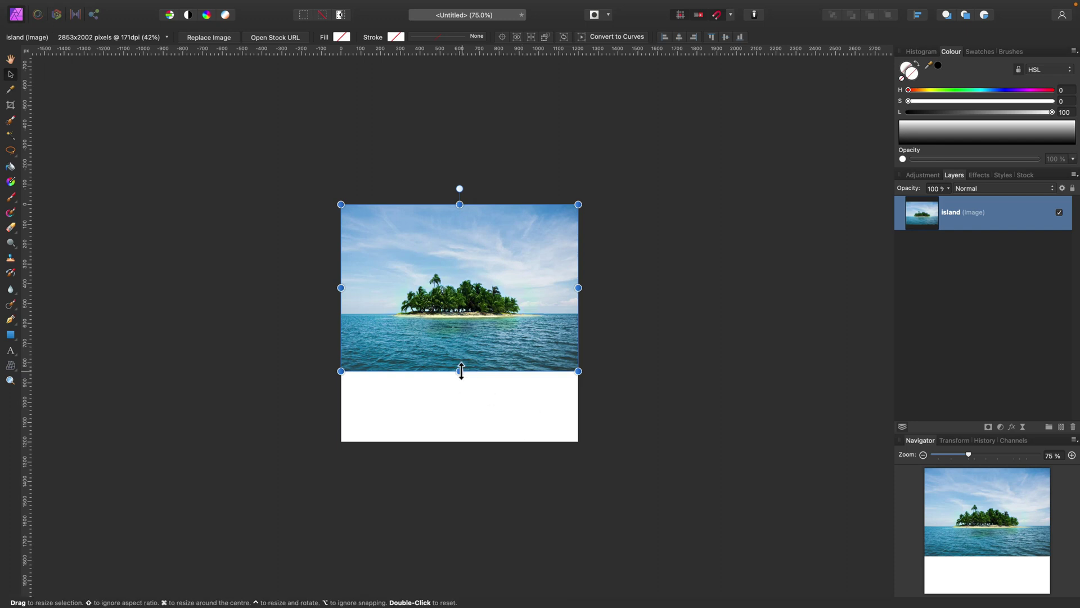
{"action": "left_click_drag", "start_coordinate": [462, 371], "coordinate": [457, 441]}
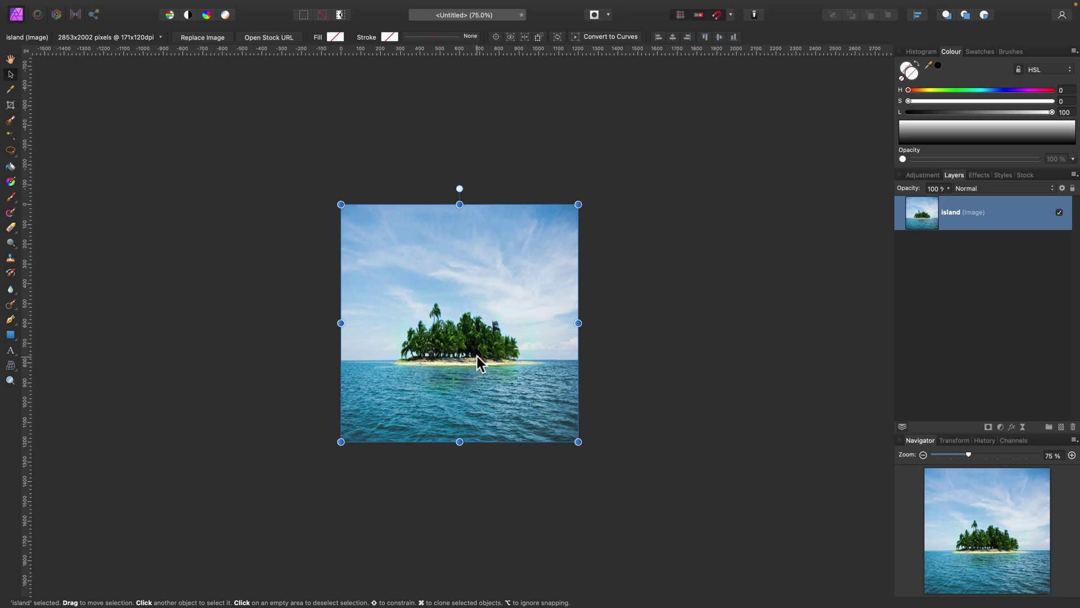
Shift the photo left, duplicate the island layer, and slide the copy to the right.
{"action": "left_click_drag", "start_coordinate": [518, 357], "coordinate": [454, 357]}
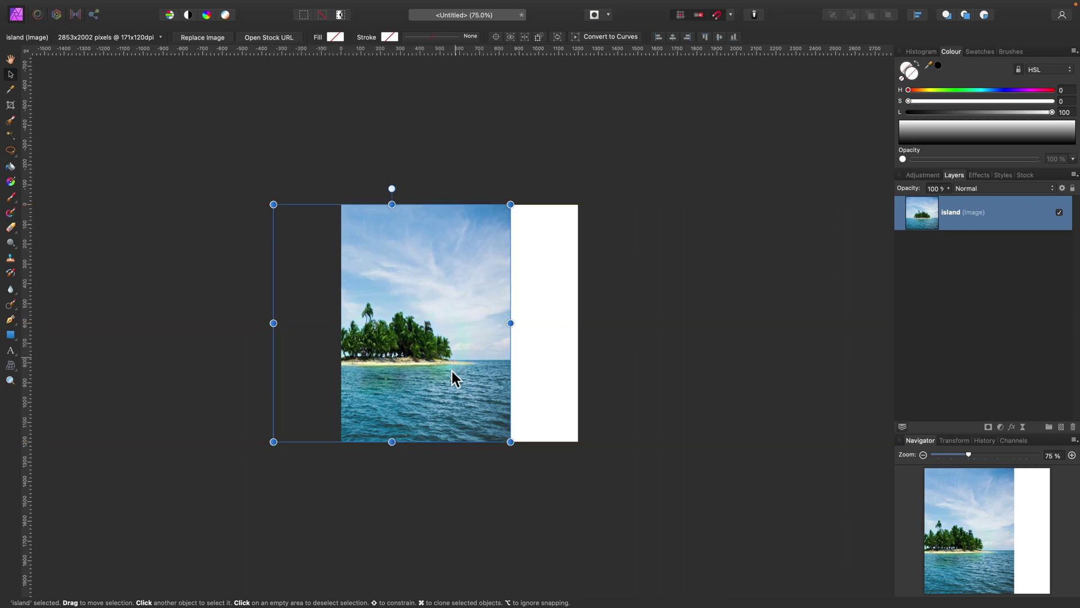
{"action": "right_click", "coordinate": [1004, 209]}
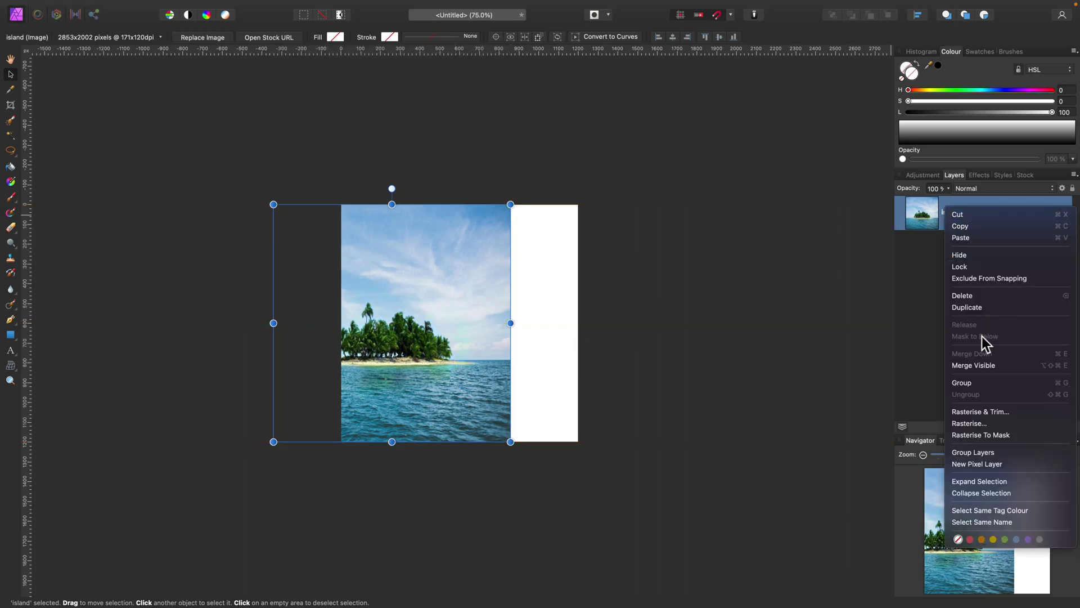
{"action": "left_click", "coordinate": [987, 309]}
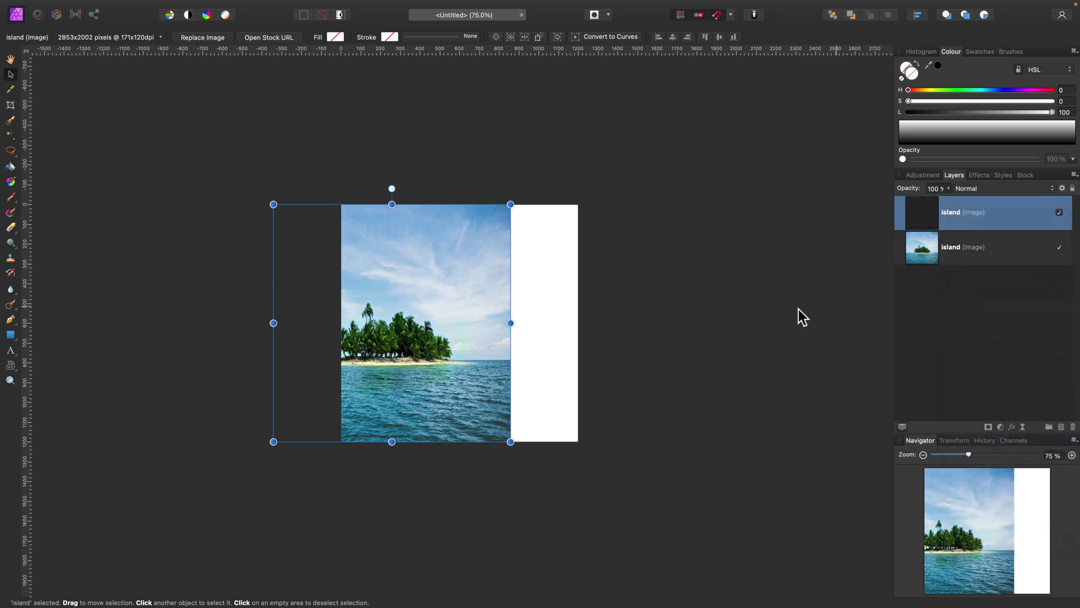
{"action": "left_click_drag", "start_coordinate": [367, 304], "coordinate": [603, 315]}
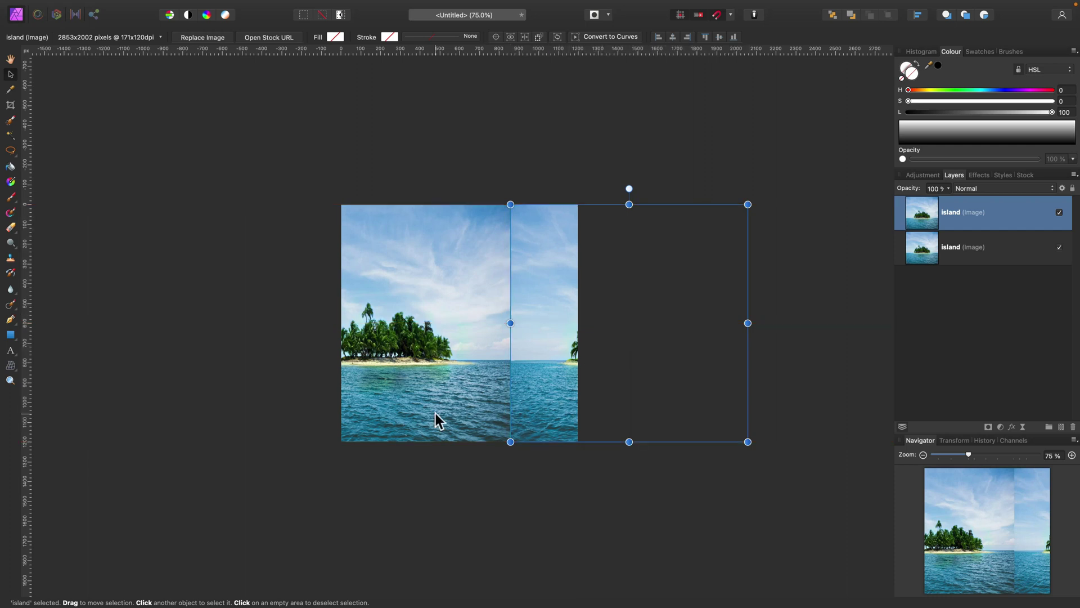
{"action": "left_click", "coordinate": [490, 497]}
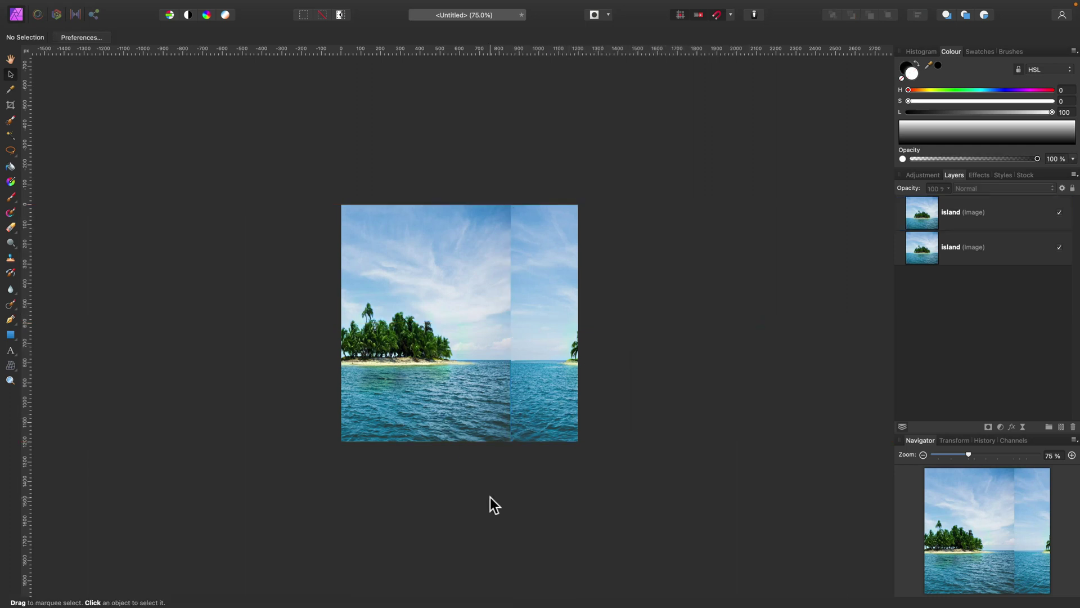
Merge visible layers into a new pixel layer and delete both original island layers.
{"action": "left_click", "coordinate": [1029, 214]}
{"action": "right_click", "coordinate": [1028, 213]}
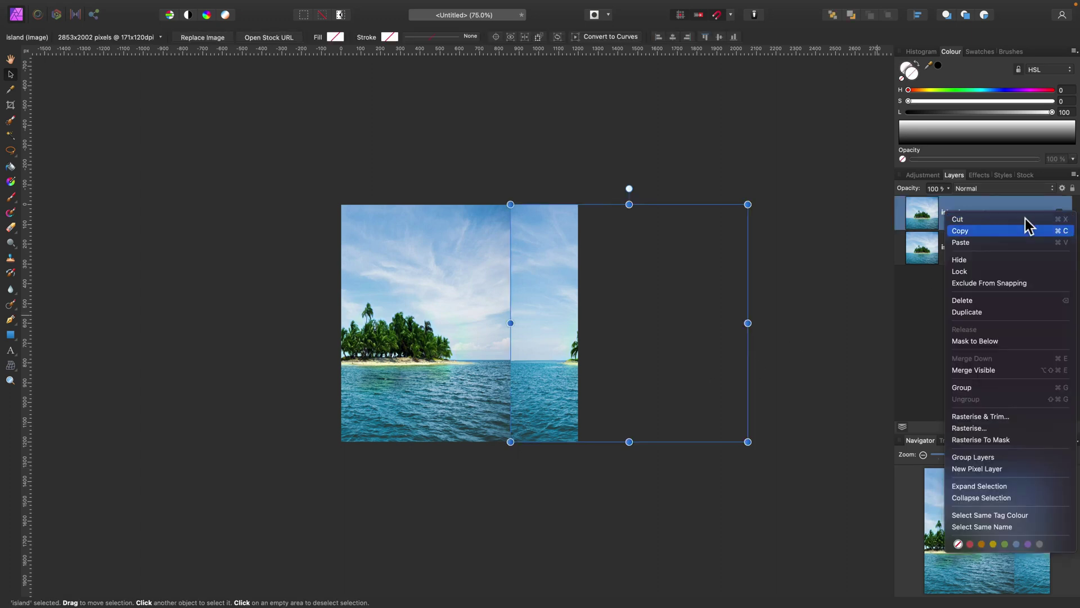
{"action": "left_click", "coordinate": [974, 369]}
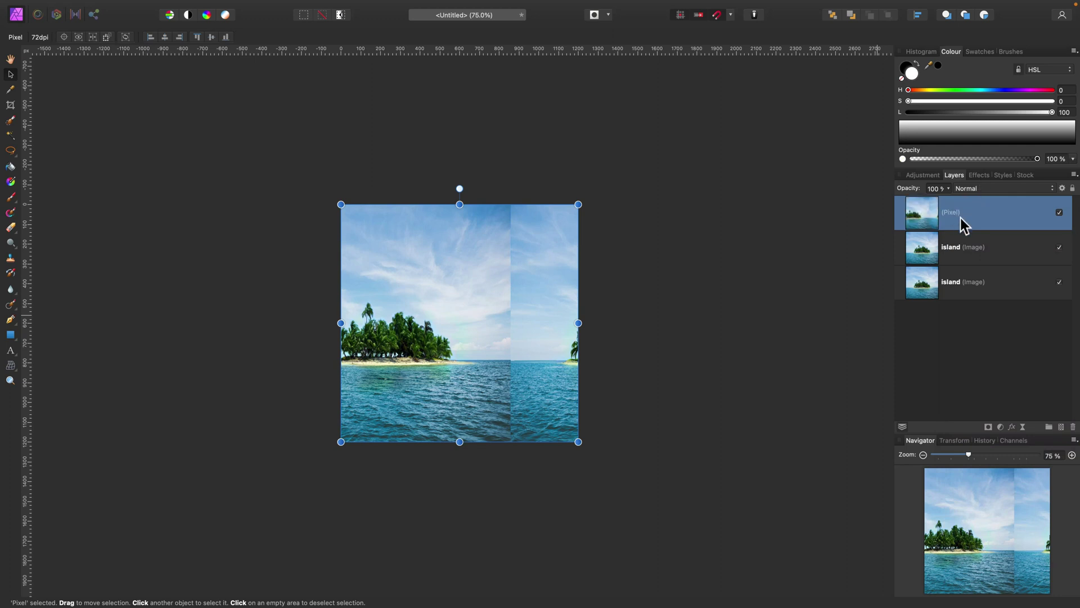
{"action": "left_click", "coordinate": [1025, 241]}
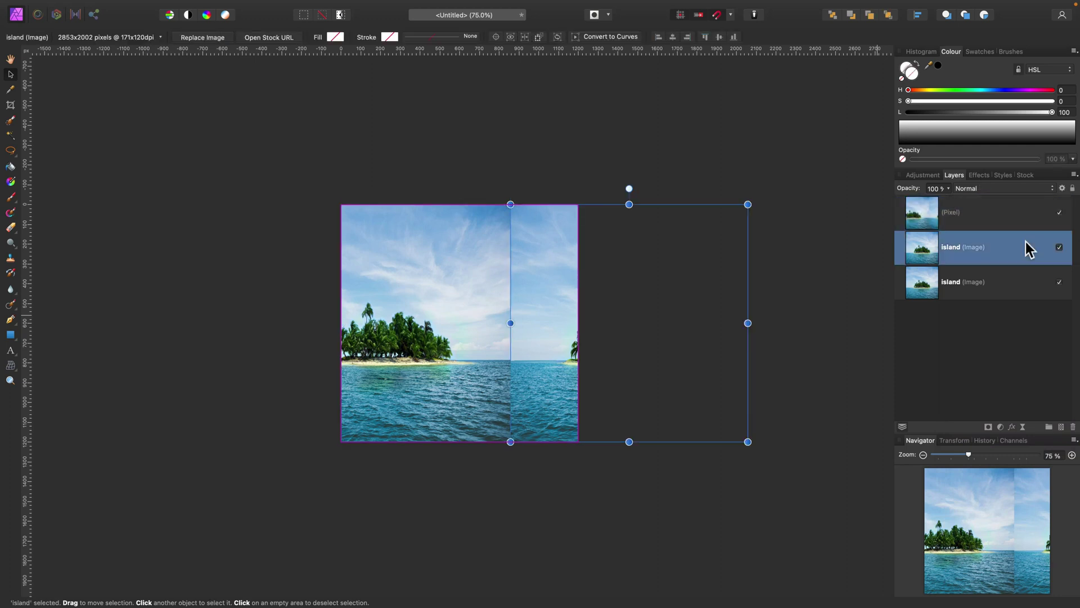
{"action": "right_click", "coordinate": [1025, 242]}
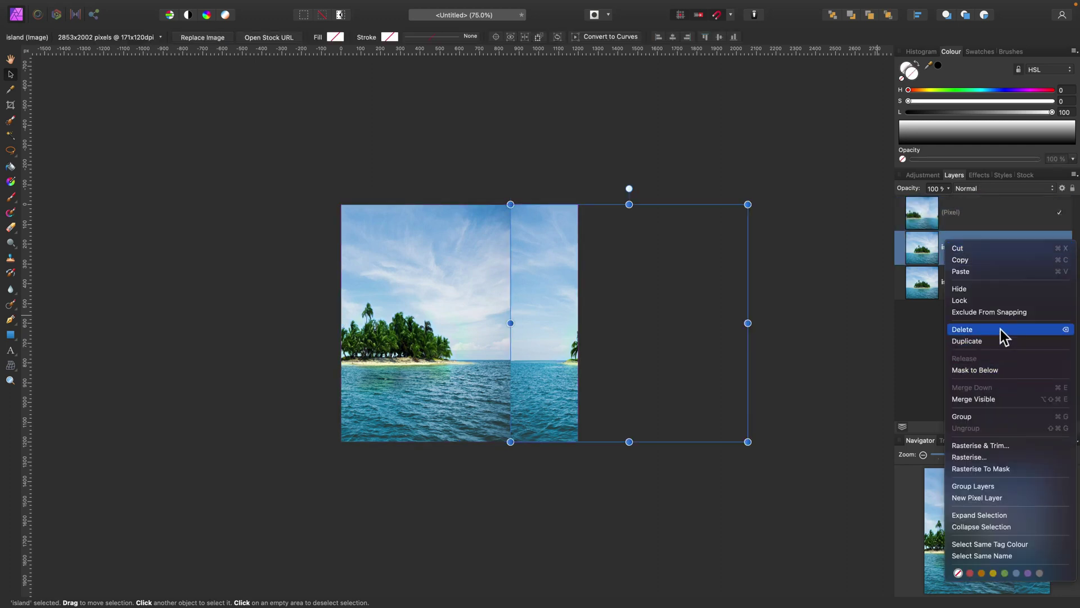
{"action": "left_click", "coordinate": [1000, 329]}
{"action": "right_click", "coordinate": [1001, 251]}
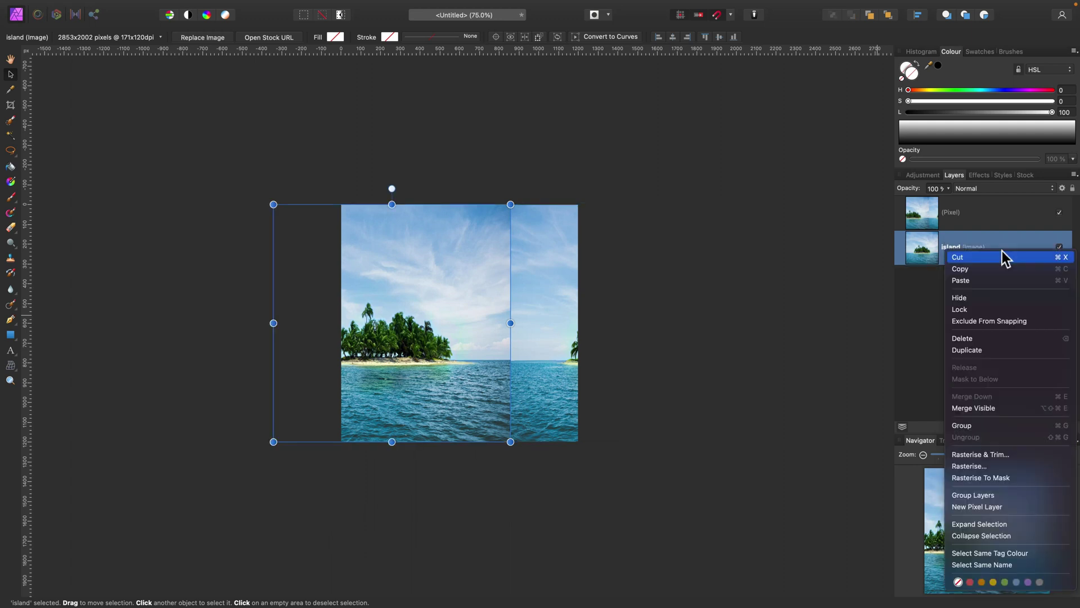
{"action": "left_click", "coordinate": [995, 338]}
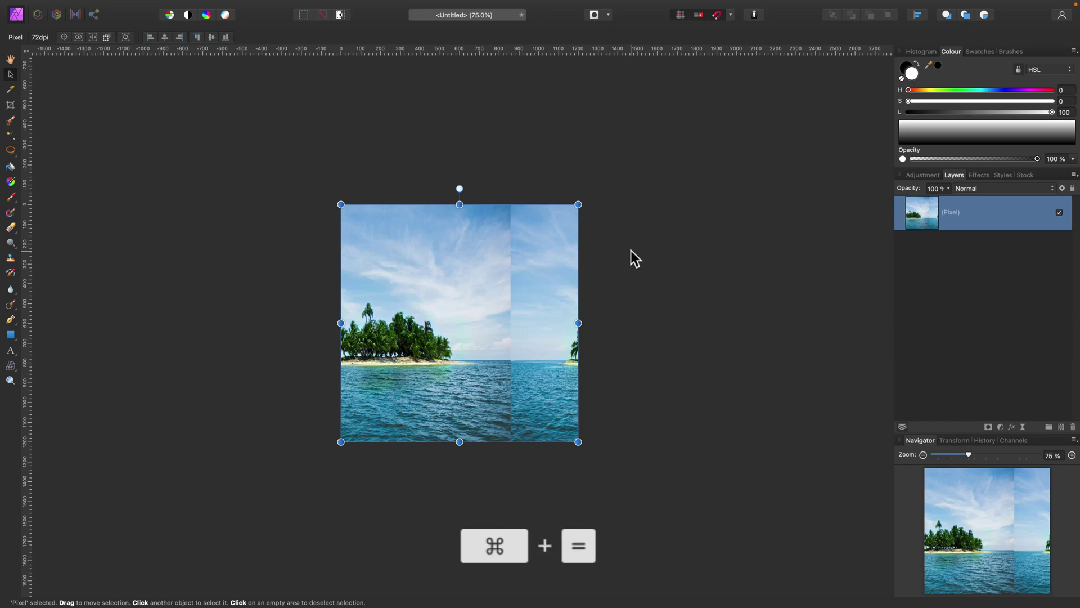
Zoom in to 300% and scroll up to the top of the sky seam.
{"action": "key", "text": "super+equal"}
{"action": "key", "text": "super+equal"}
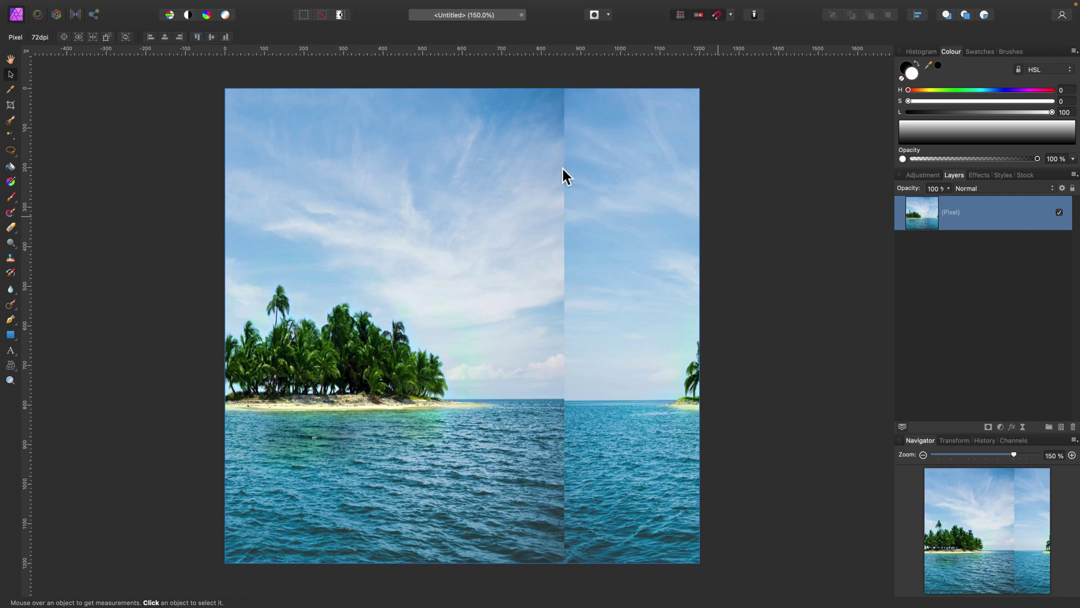
{"action": "key", "text": "super+equal"}
{"action": "key", "text": "super+equal"}
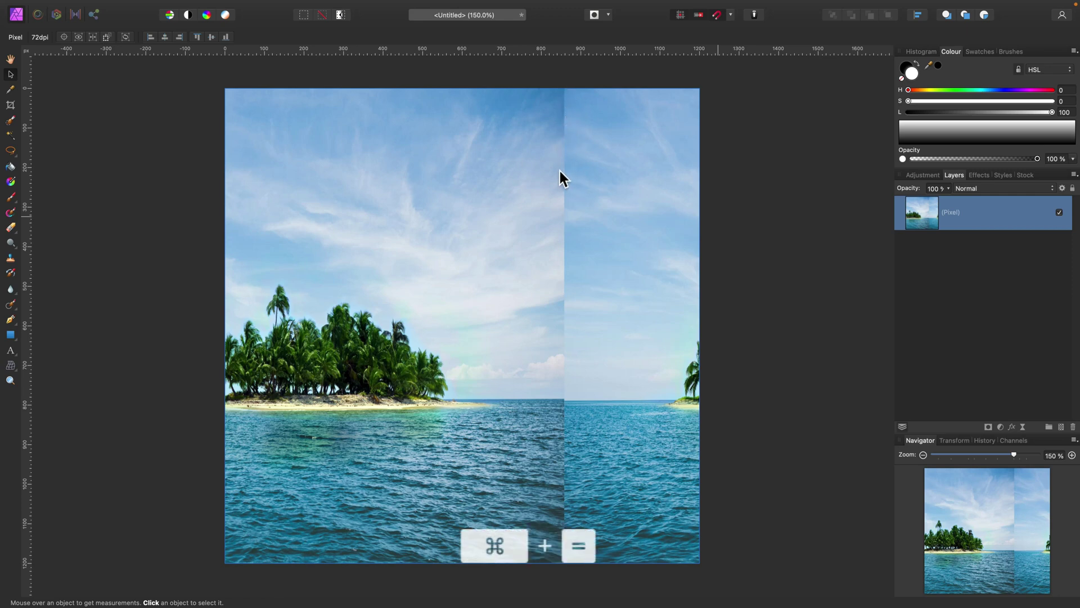
{"action": "scroll", "coordinate": [719, 234], "scroll_direction": "up", "scroll_amount": 5}
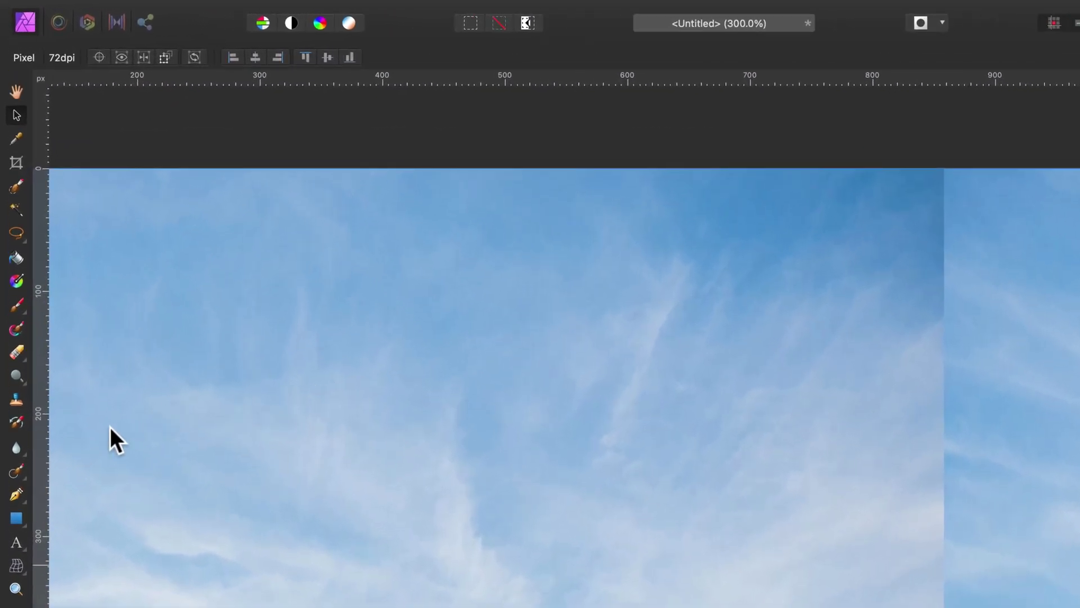
Select the Inpainting Brush and set its width to 29 px.
{"action": "left_click", "coordinate": [23, 474]}
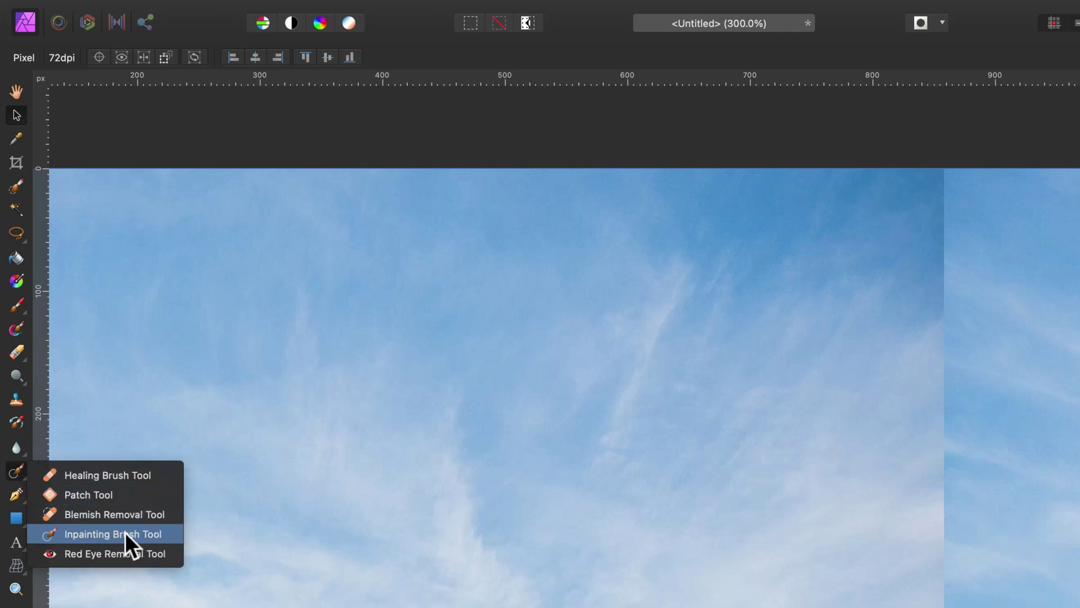
{"action": "left_click", "coordinate": [99, 533]}
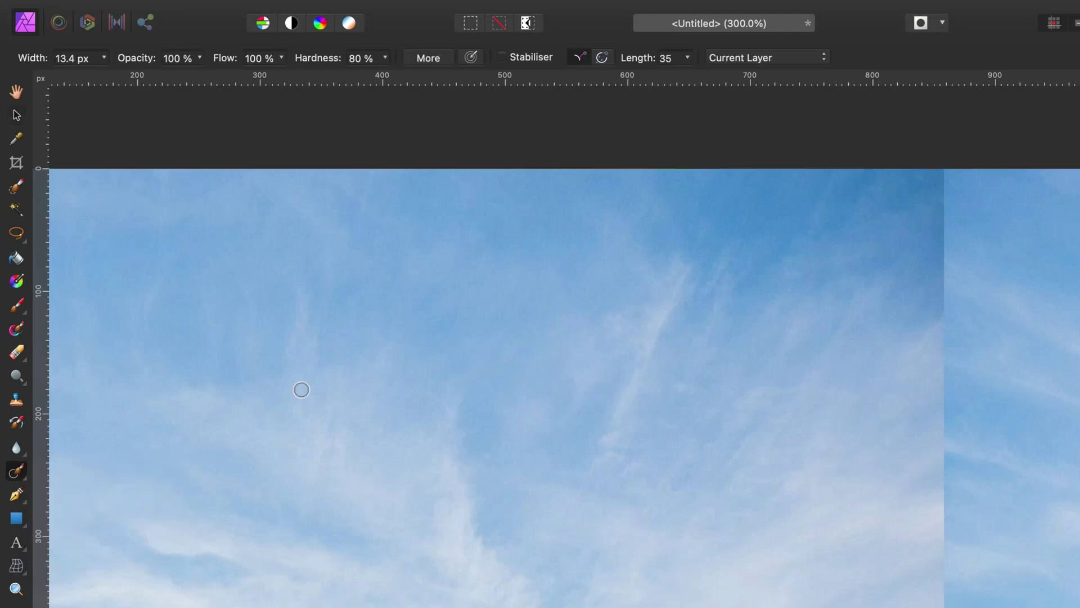
{"action": "left_click", "coordinate": [102, 57]}
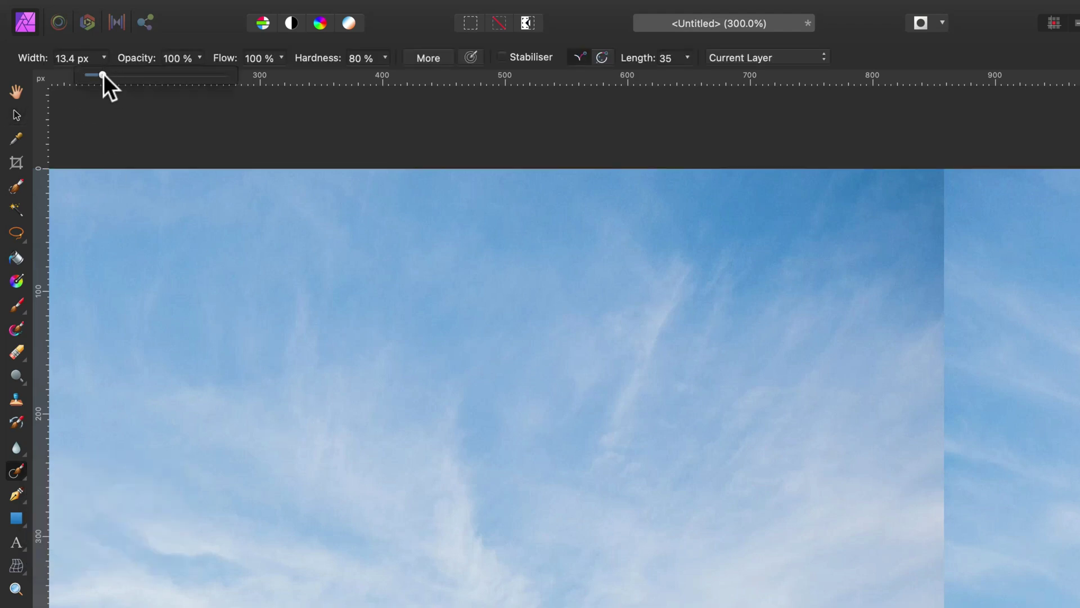
{"action": "mouse_move", "coordinate": [103, 73]}
{"action": "left_mouse_down"}
{"action": "mouse_move", "coordinate": [160, 76]}
{"action": "mouse_move", "coordinate": [118, 75]}
{"action": "left_mouse_up"}
{"action": "left_click", "coordinate": [385, 57]}
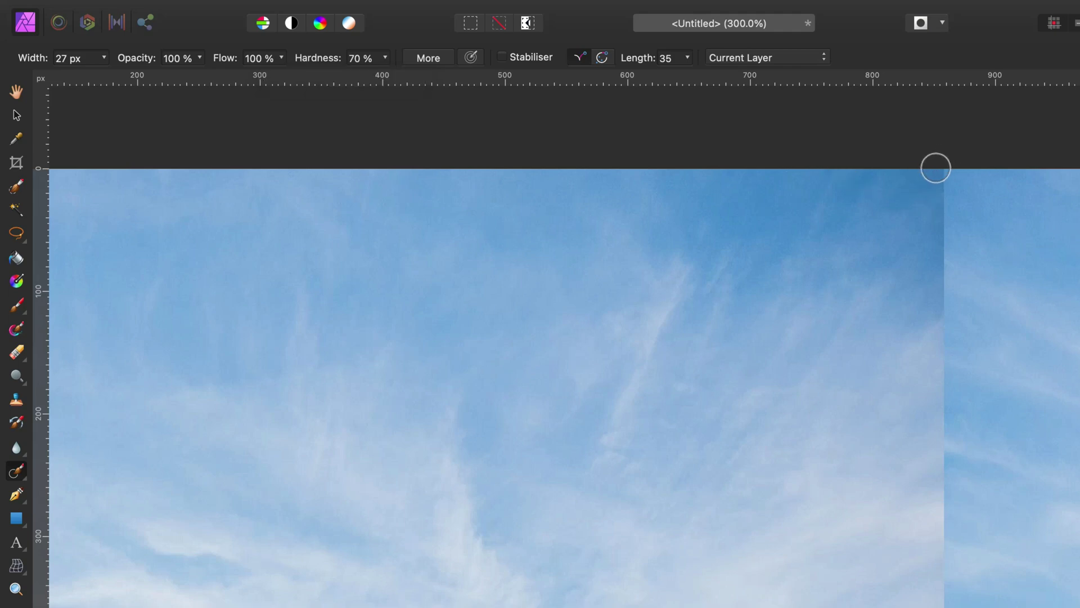
Enlarge the brush to 47.2 px and paint over the sky seam, undoing the stroke.
{"action": "key", "text": "bracketright"}
{"action": "key", "text": "bracketright"}
{"action": "key", "text": "bracketright"}
{"action": "mouse_move", "coordinate": [922, 171]}
{"action": "left_mouse_down"}
{"action": "mouse_move", "coordinate": [903, 267]}
{"action": "mouse_move", "coordinate": [892, 256]}
{"action": "mouse_move", "coordinate": [933, 345]}
{"action": "mouse_move", "coordinate": [915, 372]}
{"action": "mouse_move", "coordinate": [908, 325]}
{"action": "mouse_move", "coordinate": [935, 357]}
{"action": "left_mouse_up"}
{"action": "key", "text": "super+z"}
{"action": "key", "text": "super+z"}
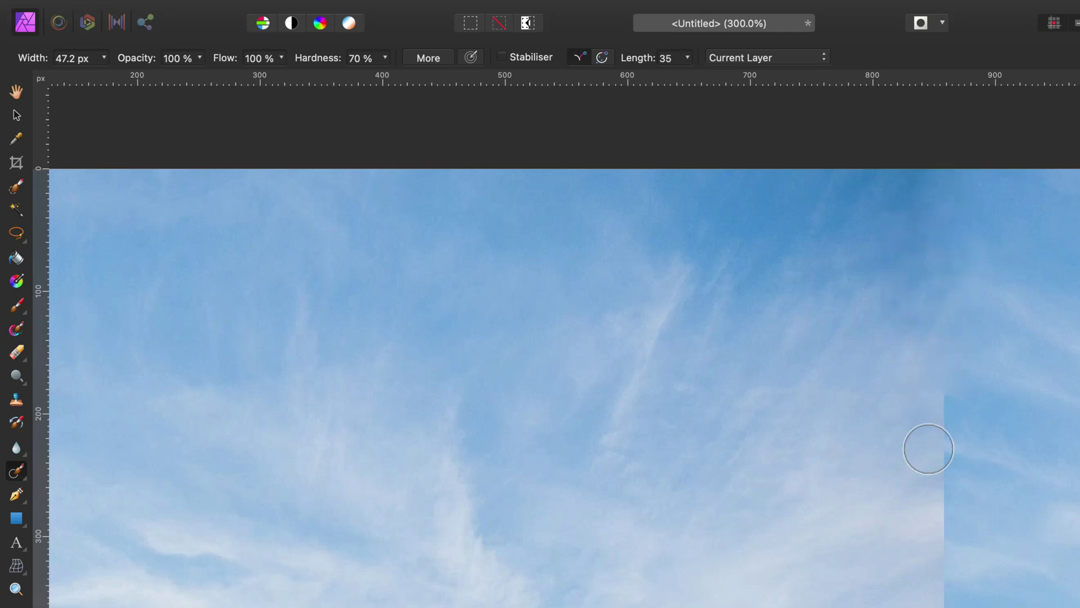
Inpaint the seam down through the sky to where it crosses the horizon.
{"action": "mouse_move", "coordinate": [919, 454]}
{"action": "left_mouse_down"}
{"action": "mouse_move", "coordinate": [919, 386]}
{"action": "mouse_move", "coordinate": [926, 503]}
{"action": "mouse_move", "coordinate": [911, 513]}
{"action": "left_mouse_up"}
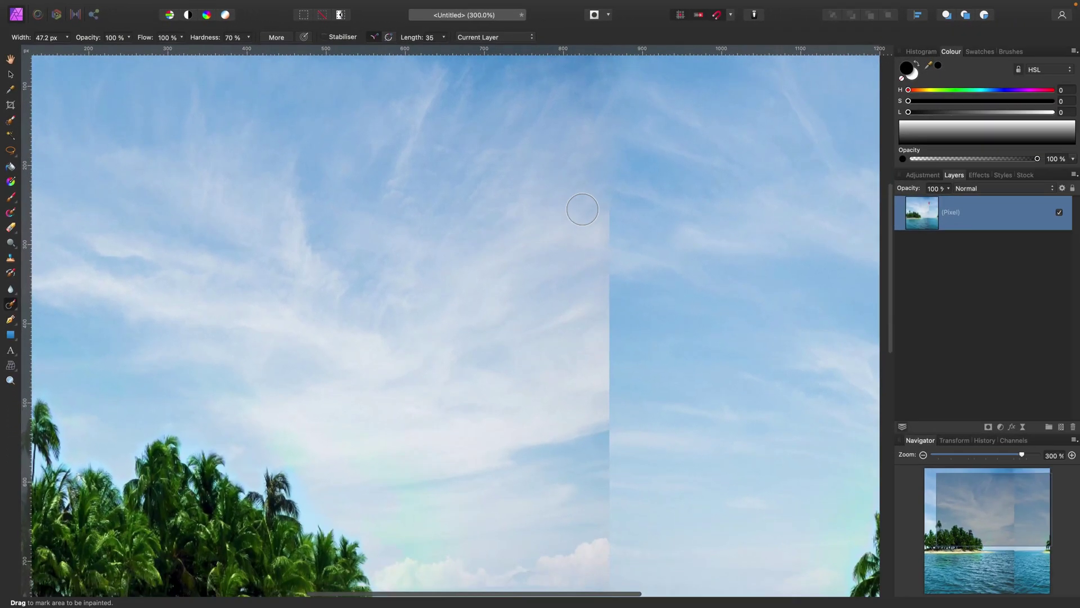
{"action": "left_click_drag", "start_coordinate": [583, 209], "coordinate": [603, 236]}
{"action": "scroll", "coordinate": [598, 272], "scroll_direction": "down", "scroll_amount": 3}
{"action": "mouse_move", "coordinate": [596, 137]}
{"action": "left_mouse_down"}
{"action": "mouse_move", "coordinate": [594, 228]}
{"action": "mouse_move", "coordinate": [621, 236]}
{"action": "mouse_move", "coordinate": [618, 263]}
{"action": "left_mouse_up"}
{"action": "scroll", "coordinate": [598, 303], "scroll_direction": "down", "scroll_amount": 3}
{"action": "mouse_move", "coordinate": [612, 220]}
{"action": "left_mouse_down"}
{"action": "mouse_move", "coordinate": [595, 171]}
{"action": "mouse_move", "coordinate": [601, 124]}
{"action": "mouse_move", "coordinate": [583, 120]}
{"action": "mouse_move", "coordinate": [616, 73]}
{"action": "mouse_move", "coordinate": [641, 162]}
{"action": "left_mouse_up"}
{"action": "scroll", "coordinate": [625, 281], "scroll_direction": "down", "scroll_amount": 2}
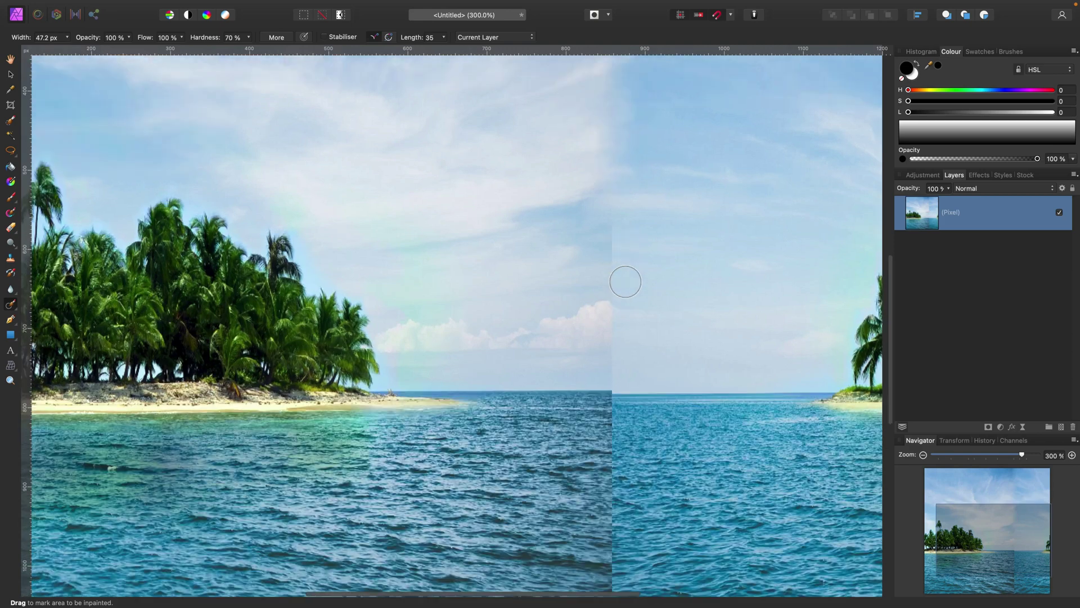
{"action": "mouse_move", "coordinate": [593, 217]}
{"action": "left_mouse_down"}
{"action": "mouse_move", "coordinate": [614, 212]}
{"action": "mouse_move", "coordinate": [619, 230]}
{"action": "mouse_move", "coordinate": [597, 256]}
{"action": "mouse_move", "coordinate": [615, 297]}
{"action": "mouse_move", "coordinate": [569, 315]}
{"action": "mouse_move", "coordinate": [576, 287]}
{"action": "mouse_move", "coordinate": [646, 286]}
{"action": "mouse_move", "coordinate": [607, 299]}
{"action": "mouse_move", "coordinate": [605, 323]}
{"action": "mouse_move", "coordinate": [611, 296]}
{"action": "mouse_move", "coordinate": [607, 303]}
{"action": "left_mouse_up"}
{"action": "scroll", "coordinate": [619, 302], "scroll_direction": "down", "scroll_amount": 2}
{"action": "scroll", "coordinate": [602, 318], "scroll_direction": "down", "scroll_amount": 4}
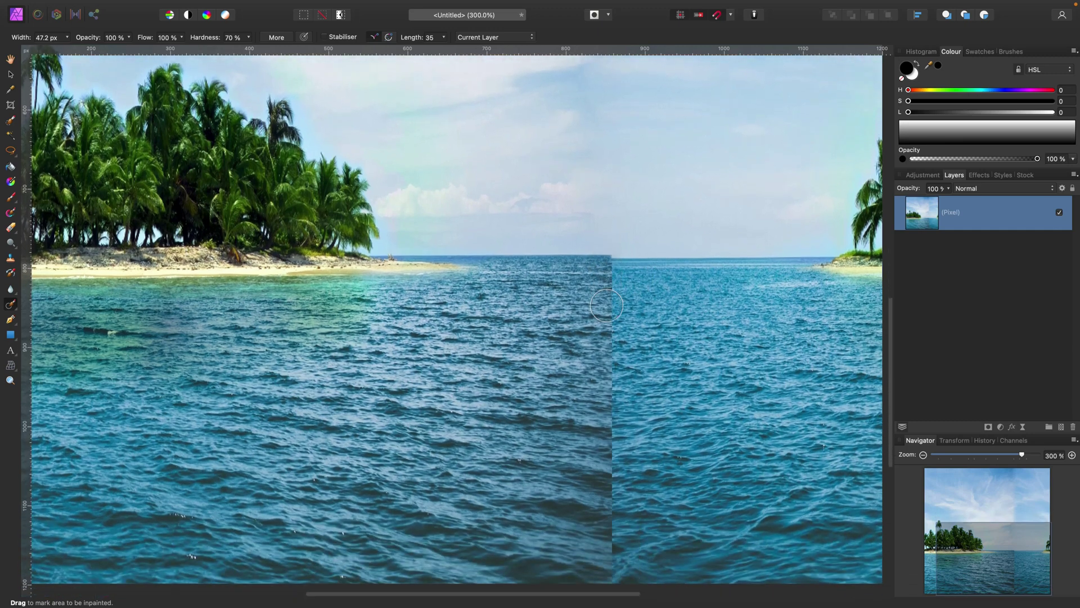
{"action": "mouse_move", "coordinate": [598, 256]}
{"action": "left_mouse_down"}
{"action": "mouse_move", "coordinate": [616, 273]}
{"action": "mouse_move", "coordinate": [592, 309]}
{"action": "mouse_move", "coordinate": [599, 343]}
{"action": "left_mouse_up"}
Inpaint the seam through the sea below the horizon.
{"action": "scroll", "coordinate": [596, 349], "scroll_direction": "down", "scroll_amount": 7}
{"action": "mouse_move", "coordinate": [593, 214]}
{"action": "left_mouse_down"}
{"action": "mouse_move", "coordinate": [633, 219]}
{"action": "mouse_move", "coordinate": [610, 253]}
{"action": "mouse_move", "coordinate": [628, 273]}
{"action": "mouse_move", "coordinate": [604, 293]}
{"action": "mouse_move", "coordinate": [608, 308]}
{"action": "left_mouse_up"}
{"action": "scroll", "coordinate": [605, 265], "scroll_direction": "down", "scroll_amount": 3}
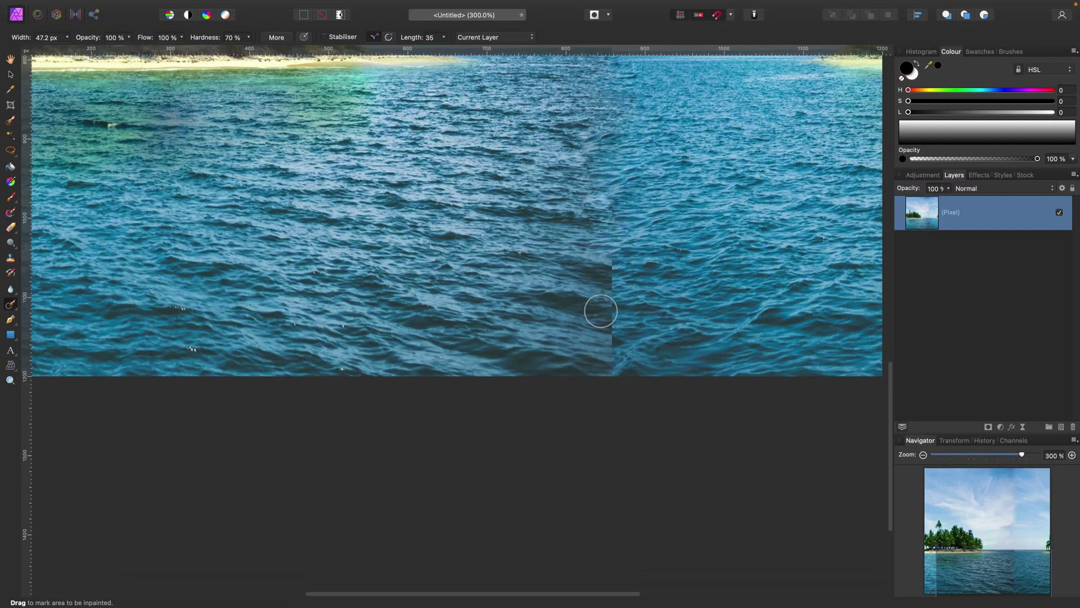
{"action": "mouse_move", "coordinate": [613, 267]}
{"action": "left_mouse_down"}
{"action": "mouse_move", "coordinate": [595, 270]}
{"action": "mouse_move", "coordinate": [600, 388]}
{"action": "left_mouse_up"}
{"action": "left_click_drag", "start_coordinate": [593, 335], "coordinate": [600, 386]}
Shrink the brush to 34.1 px and keep blending the seam through the water.
{"action": "key", "text": "bracketleft"}
{"action": "key", "text": "bracketleft"}
{"action": "mouse_move", "coordinate": [607, 279]}
{"action": "left_mouse_down"}
{"action": "mouse_move", "coordinate": [593, 263]}
{"action": "mouse_move", "coordinate": [608, 305]}
{"action": "mouse_move", "coordinate": [596, 242]}
{"action": "mouse_move", "coordinate": [610, 288]}
{"action": "left_mouse_up"}
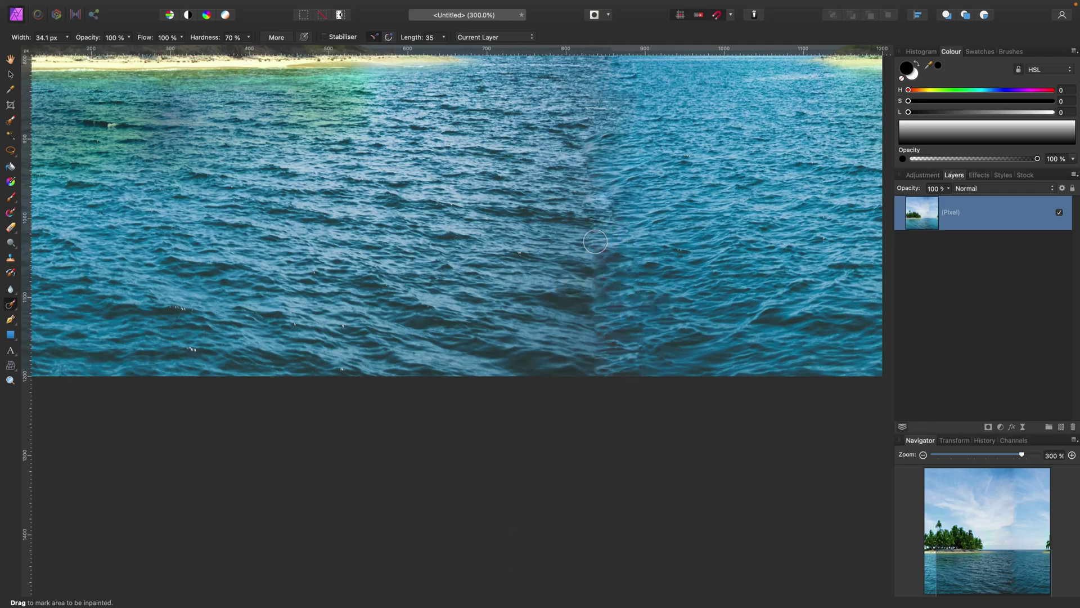
{"action": "mouse_move", "coordinate": [557, 199]}
{"action": "left_mouse_down"}
{"action": "mouse_move", "coordinate": [594, 166]}
{"action": "mouse_move", "coordinate": [584, 202]}
{"action": "left_mouse_up"}
{"action": "scroll", "coordinate": [593, 250], "scroll_direction": "up", "scroll_amount": 3}
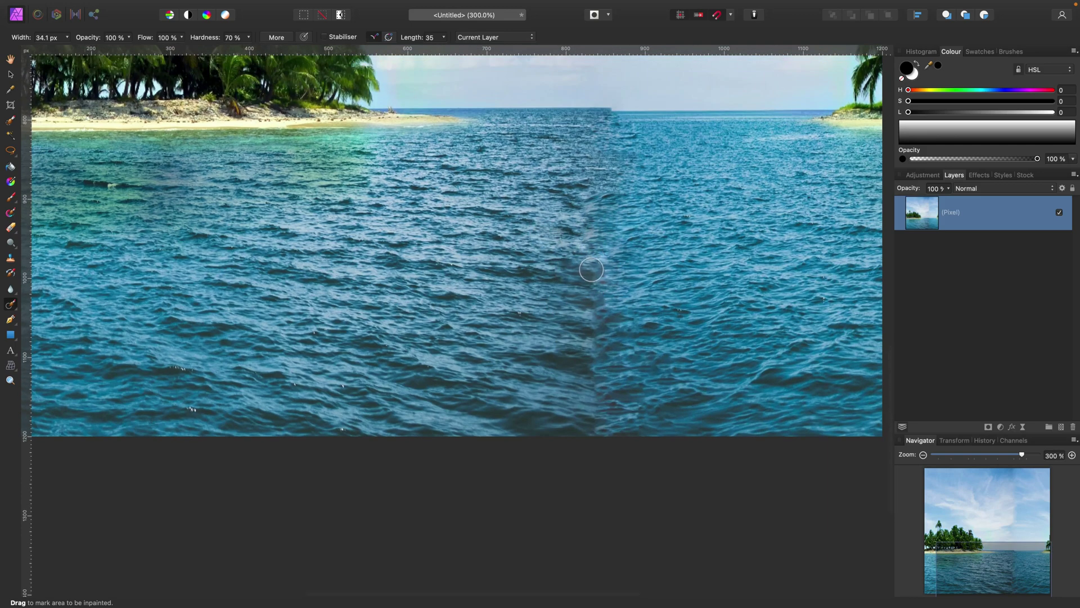
{"action": "left_click_drag", "start_coordinate": [591, 302], "coordinate": [591, 333]}
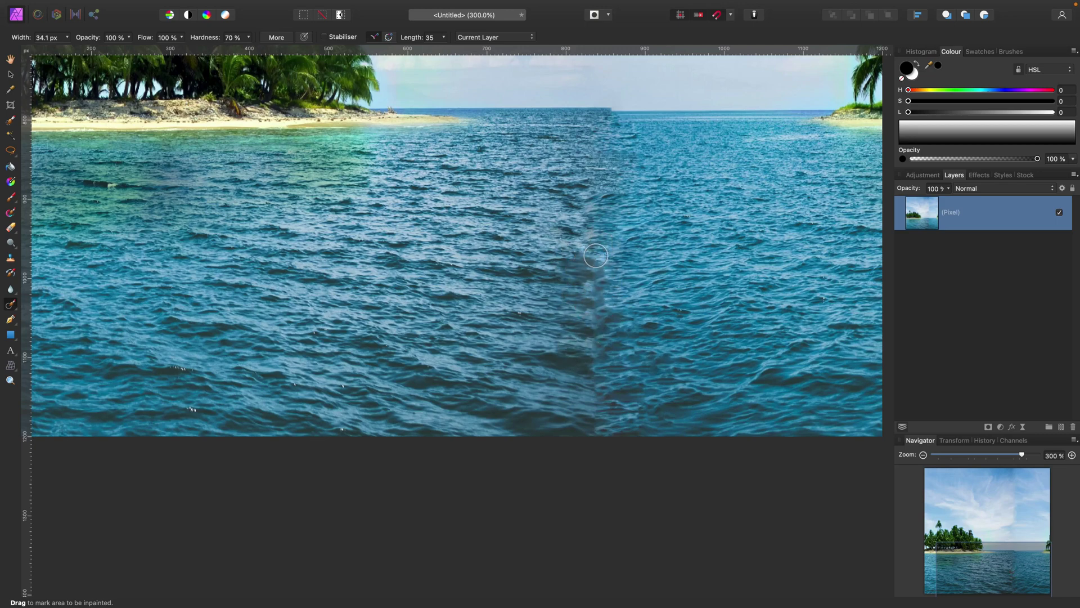
{"action": "scroll", "coordinate": [597, 256], "scroll_direction": "up", "scroll_amount": 3}
{"action": "mouse_move", "coordinate": [609, 263]}
{"action": "left_mouse_down"}
{"action": "mouse_move", "coordinate": [636, 273]}
{"action": "mouse_move", "coordinate": [560, 274]}
{"action": "left_mouse_up"}
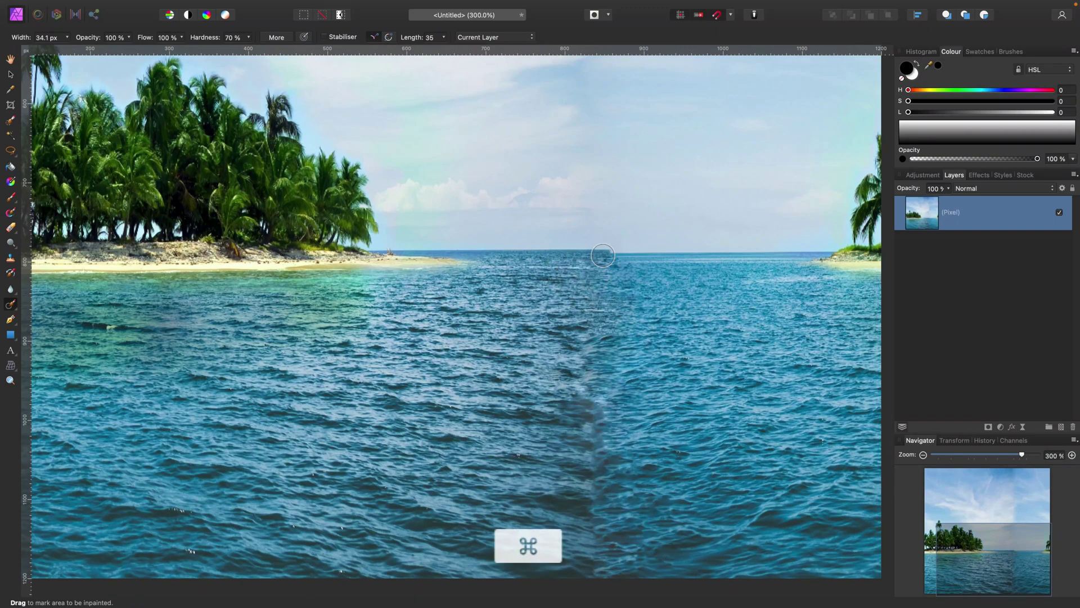
Zoom in and inpaint the blurry patch and horizontal band along the sea seam.
{"action": "key", "text": "super+equal"}
{"action": "key", "text": "super+equal"}
{"action": "key", "text": "super+equal"}
{"action": "key", "text": "super+equal"}
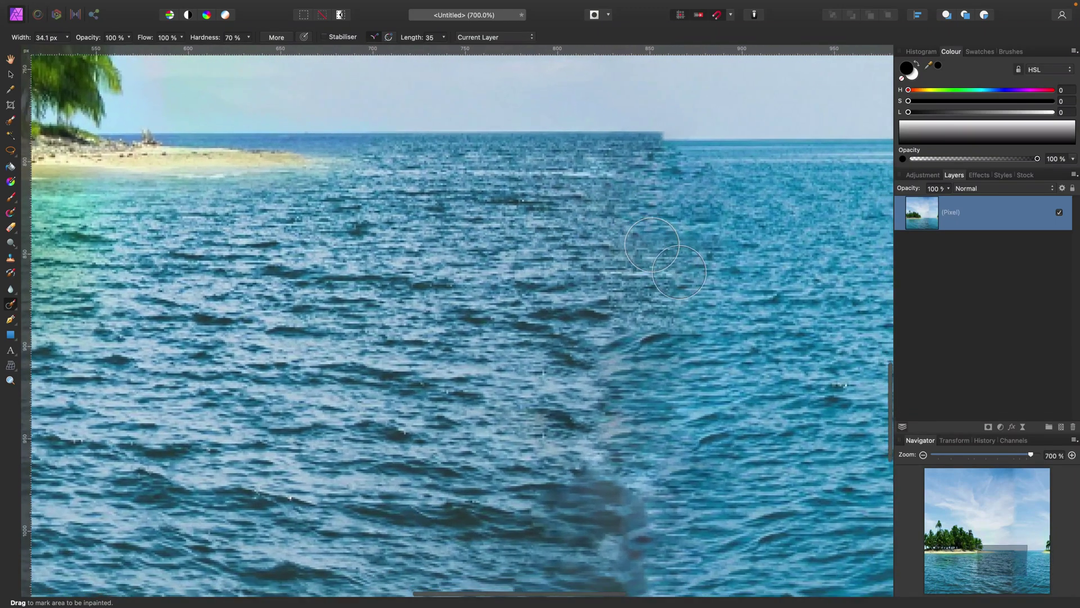
{"action": "scroll", "coordinate": [651, 245], "scroll_direction": "down", "scroll_amount": 5}
{"action": "mouse_move", "coordinate": [598, 348]}
{"action": "left_mouse_down"}
{"action": "mouse_move", "coordinate": [634, 424]}
{"action": "mouse_move", "coordinate": [573, 418]}
{"action": "mouse_move", "coordinate": [640, 416]}
{"action": "mouse_move", "coordinate": [630, 461]}
{"action": "left_mouse_up"}
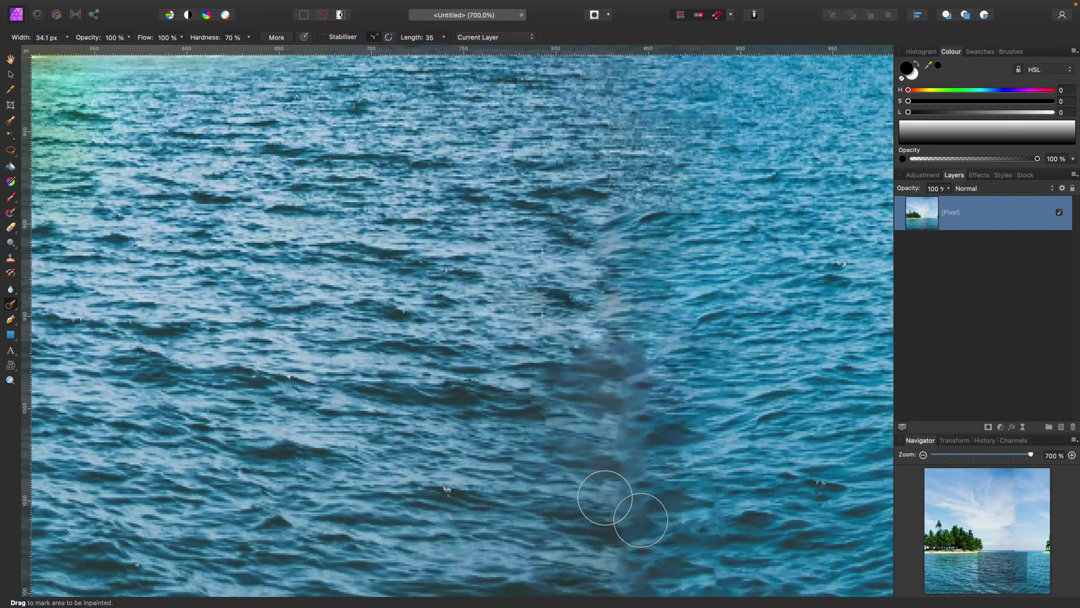
{"action": "left_click_drag", "start_coordinate": [627, 498], "coordinate": [521, 495]}
{"action": "mouse_move", "coordinate": [641, 478]}
{"action": "left_mouse_down"}
{"action": "mouse_move", "coordinate": [588, 463]}
{"action": "mouse_move", "coordinate": [608, 338]}
{"action": "left_mouse_up"}
{"action": "mouse_move", "coordinate": [555, 446]}
{"action": "left_mouse_down"}
{"action": "mouse_move", "coordinate": [622, 403]}
{"action": "mouse_move", "coordinate": [620, 340]}
{"action": "left_mouse_up"}
{"action": "mouse_move", "coordinate": [630, 416]}
{"action": "left_mouse_down"}
{"action": "mouse_move", "coordinate": [656, 453]}
{"action": "mouse_move", "coordinate": [675, 453]}
{"action": "left_mouse_up"}
Touch up the spot near the horizon and fill the horizon step, zooming closer.
{"action": "scroll", "coordinate": [676, 457], "scroll_direction": "up", "scroll_amount": 5}
{"action": "scroll", "coordinate": [677, 457], "scroll_direction": "up", "scroll_amount": 2}
{"action": "scroll", "coordinate": [677, 457], "scroll_direction": "down", "scroll_amount": 1}
{"action": "scroll", "coordinate": [647, 466], "scroll_direction": "right", "scroll_amount": 4}
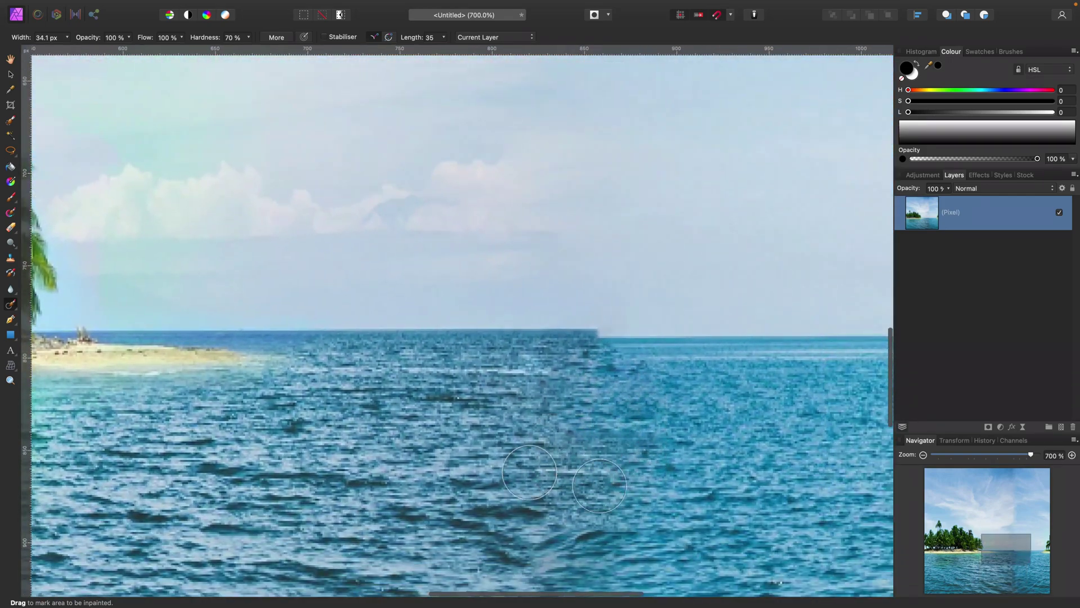
{"action": "mouse_move", "coordinate": [548, 509]}
{"action": "left_mouse_down"}
{"action": "mouse_move", "coordinate": [566, 503]}
{"action": "mouse_move", "coordinate": [569, 528]}
{"action": "left_mouse_up"}
{"action": "left_click_drag", "start_coordinate": [609, 355], "coordinate": [617, 352]}
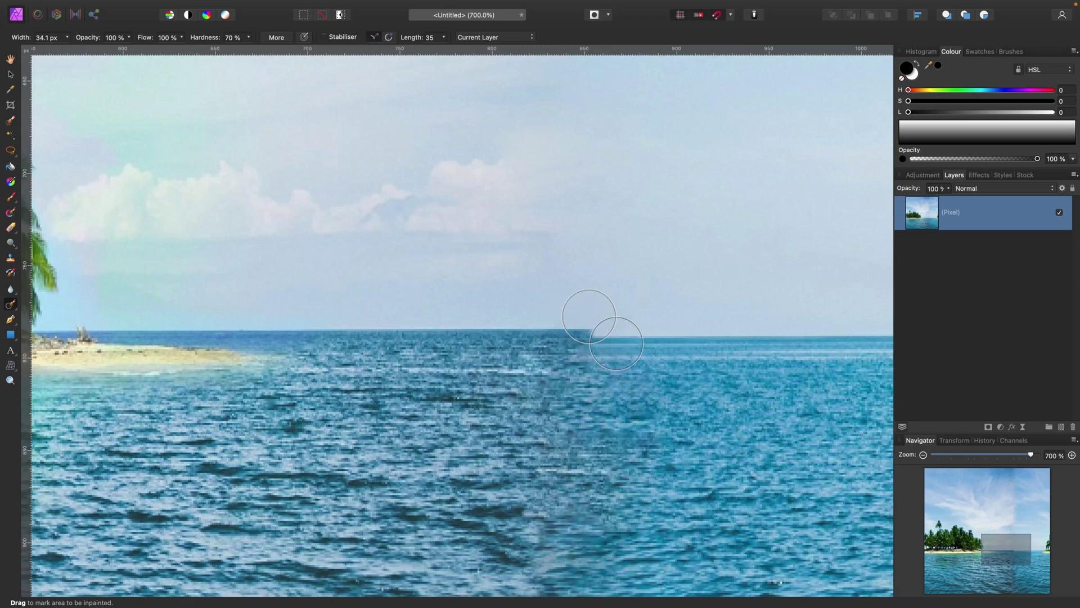
{"action": "key", "text": "super+equal"}
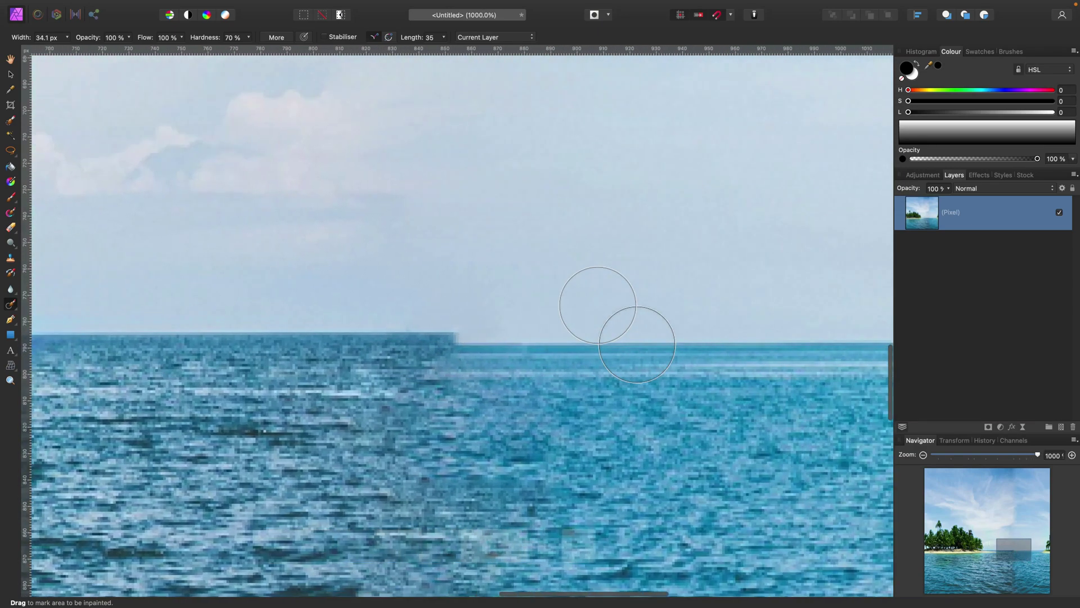
{"action": "scroll", "coordinate": [598, 304], "scroll_direction": "right", "scroll_amount": 3}
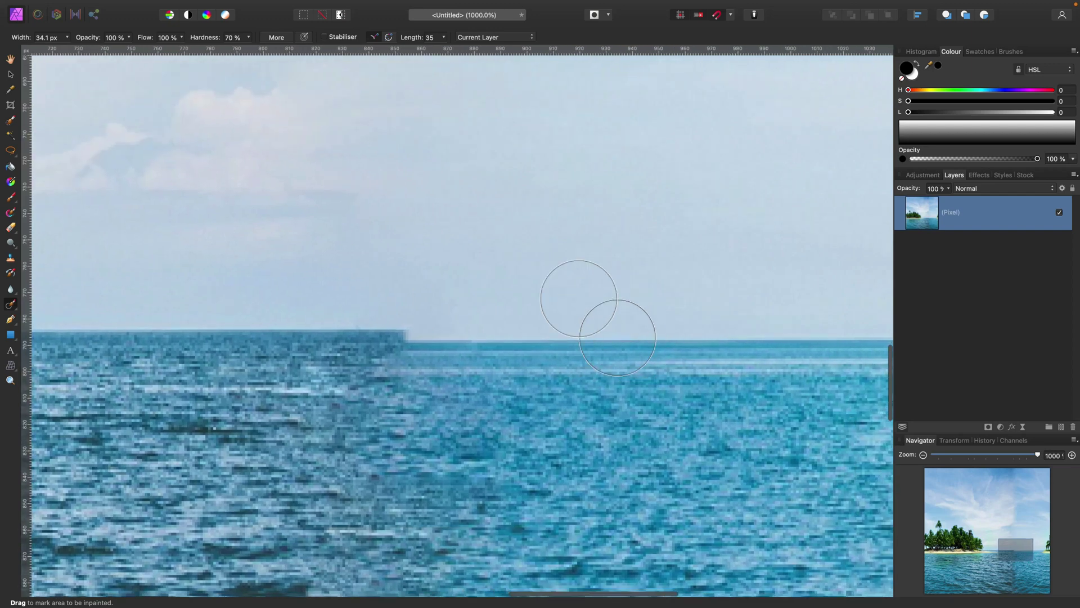
Paste a lassoed sliver of sea over the horizon step, merge it down, and deselect.
{"action": "left_click", "coordinate": [8, 150]}
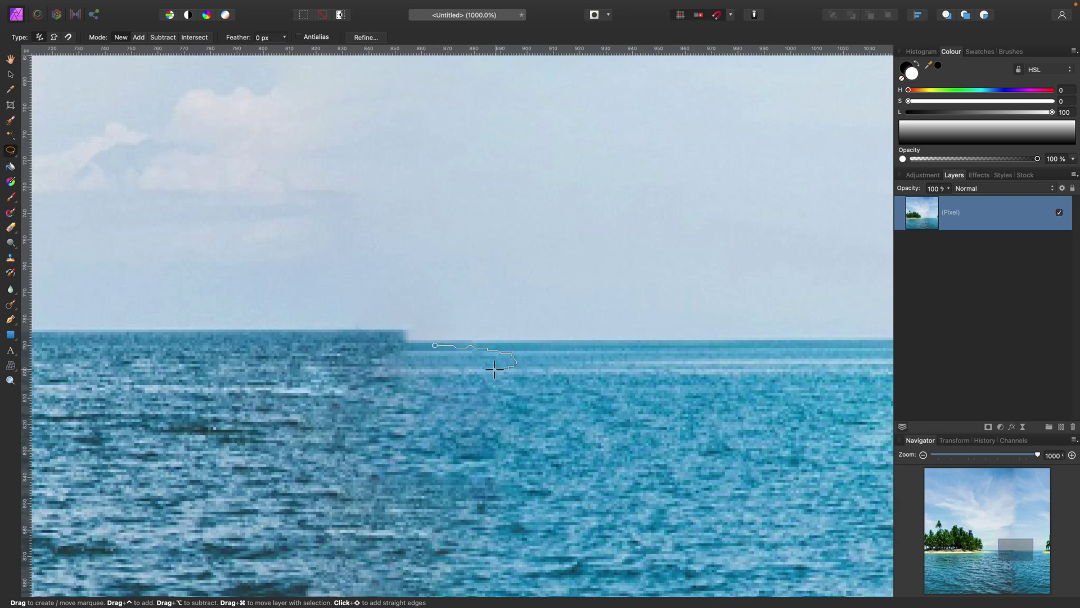
{"action": "left_click_drag", "start_coordinate": [432, 344], "coordinate": [435, 345]}
{"action": "key", "text": "super+v"}
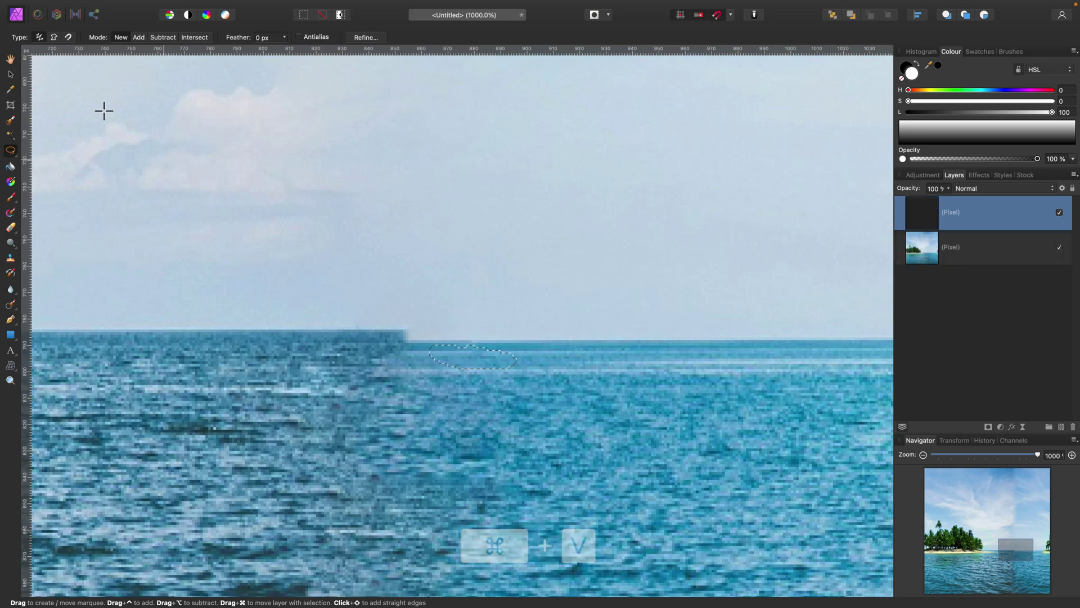
{"action": "left_click", "coordinate": [10, 75]}
{"action": "left_click_drag", "start_coordinate": [487, 357], "coordinate": [448, 342]}
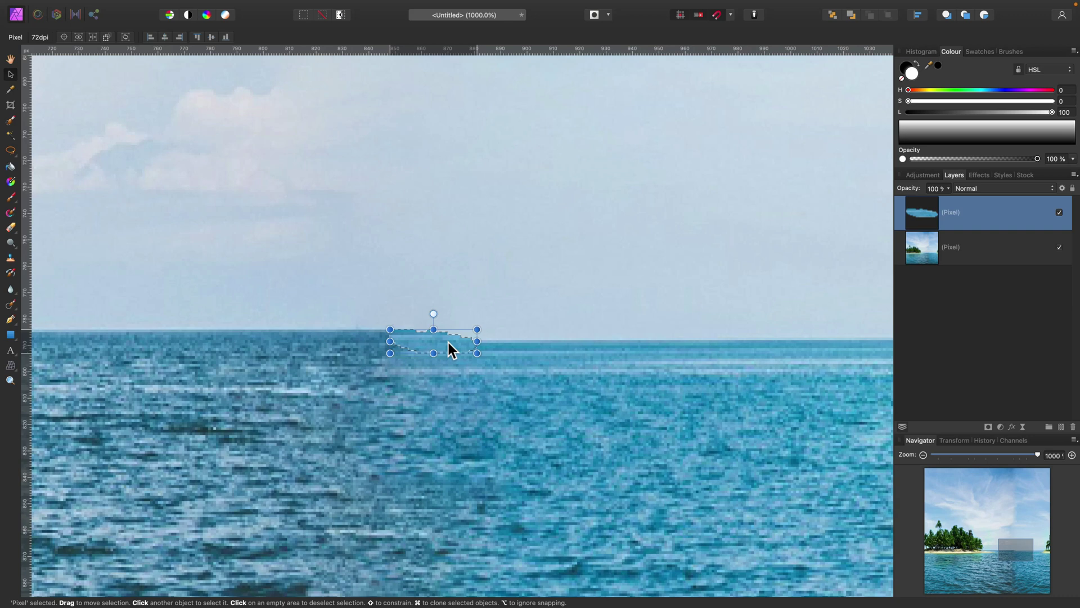
{"action": "right_click", "coordinate": [1010, 205]}
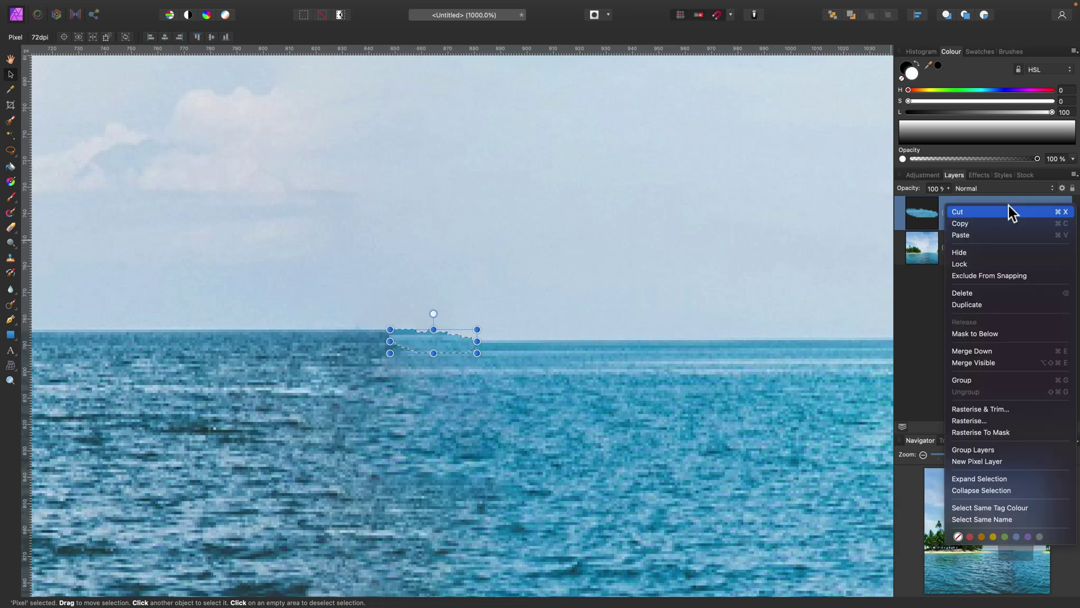
{"action": "left_click", "coordinate": [972, 350]}
{"action": "key", "text": "super+d"}
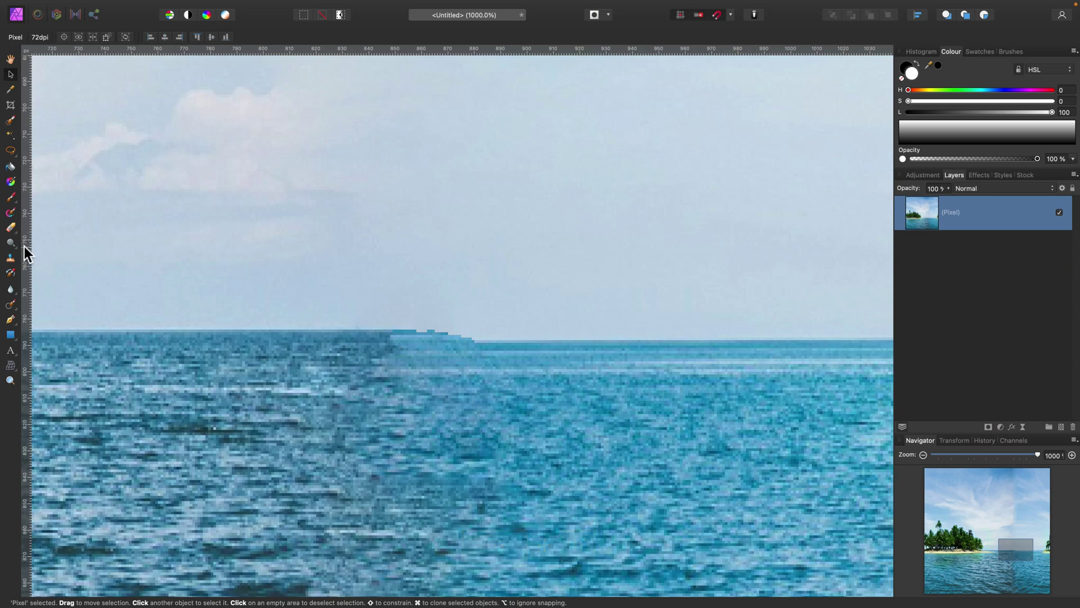
Inpaint the remaining horizon step with a smaller Inpainting Brush.
{"action": "left_click", "coordinate": [10, 303]}
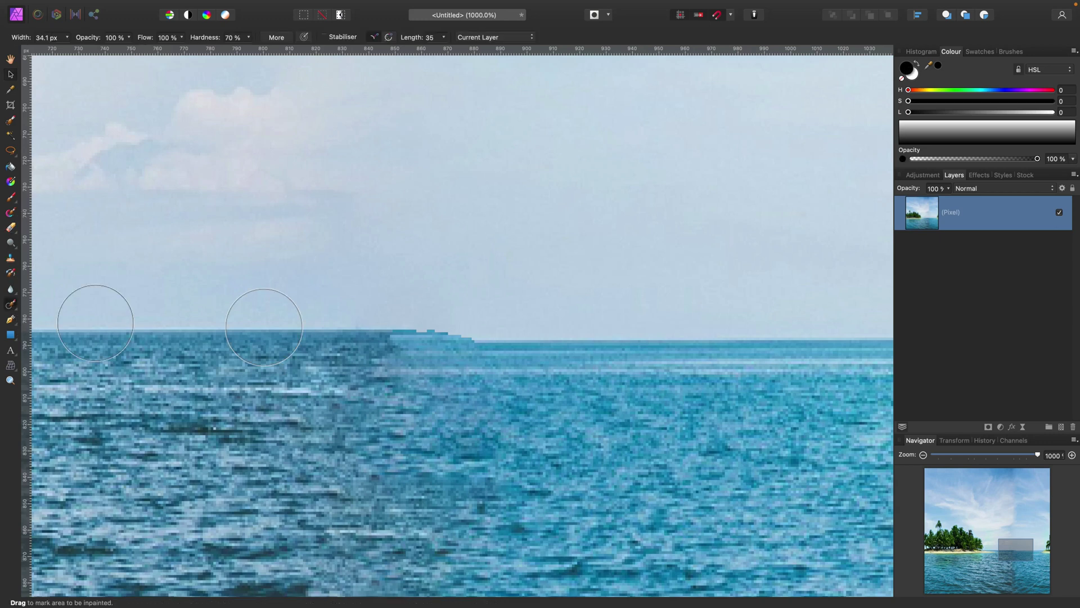
{"action": "key", "text": "bracketleft"}
{"action": "key", "text": "bracketleft"}
{"action": "key", "text": "bracketleft"}
{"action": "key", "text": "bracketleft"}
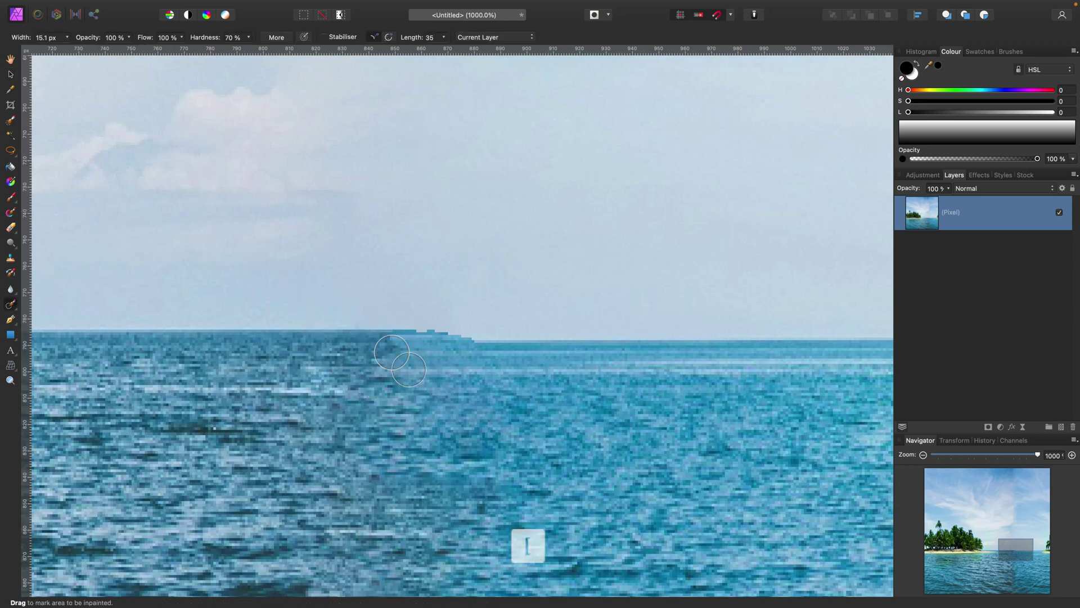
{"action": "left_click_drag", "start_coordinate": [355, 369], "coordinate": [408, 369]}
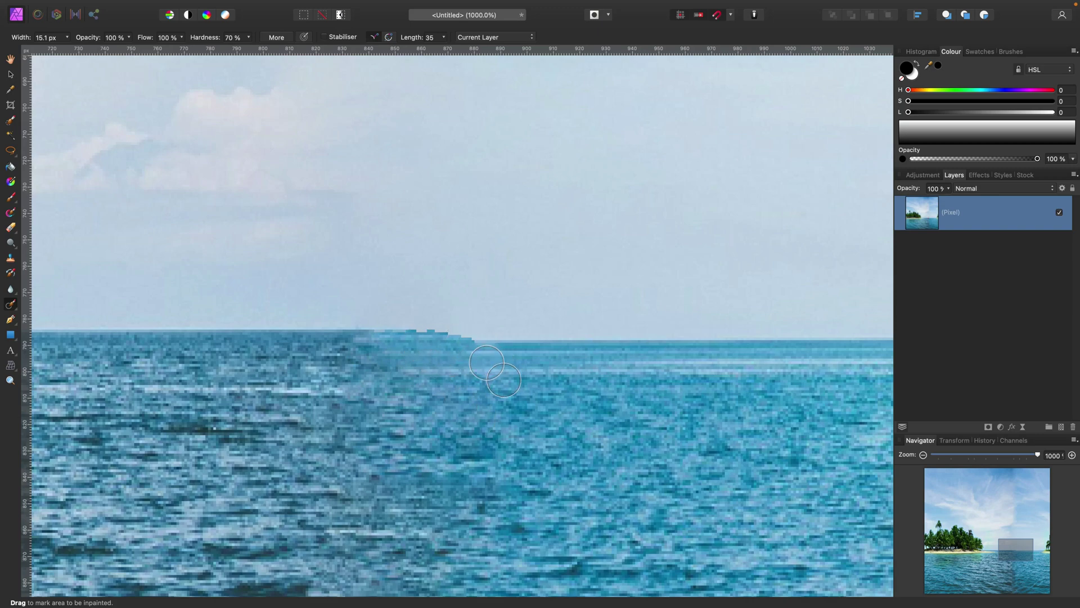
{"action": "key", "text": "super"}
{"action": "key", "text": "super+minus"}
{"action": "key", "text": "super+minus"}
{"action": "key", "text": "super+minus"}
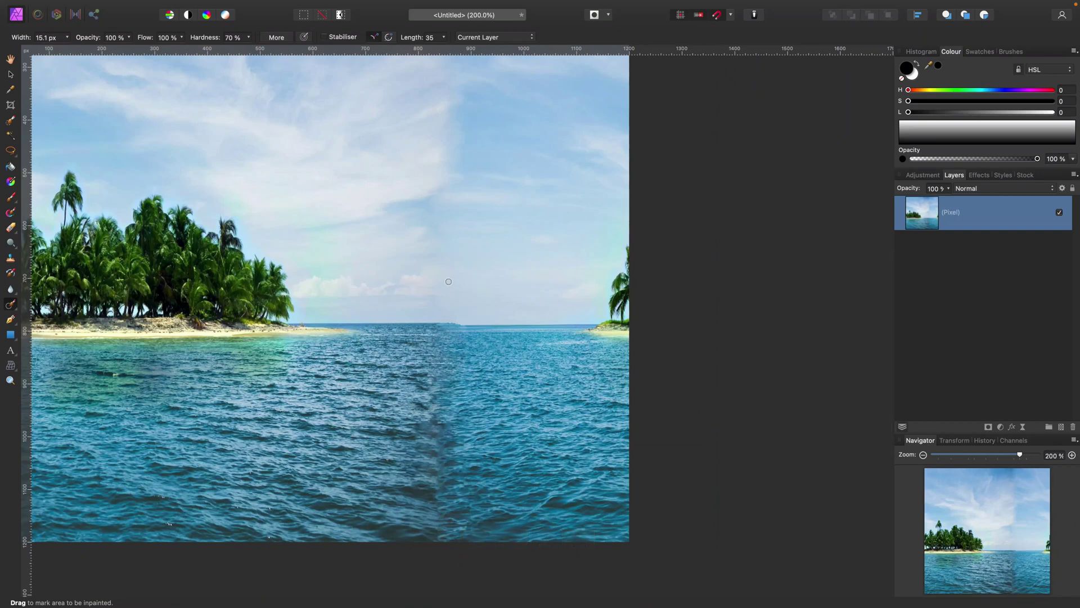
Enlarge the brush to 46.3 px and inpaint the seam at the bottom of the sea.
{"action": "key", "text": "bracketright"}
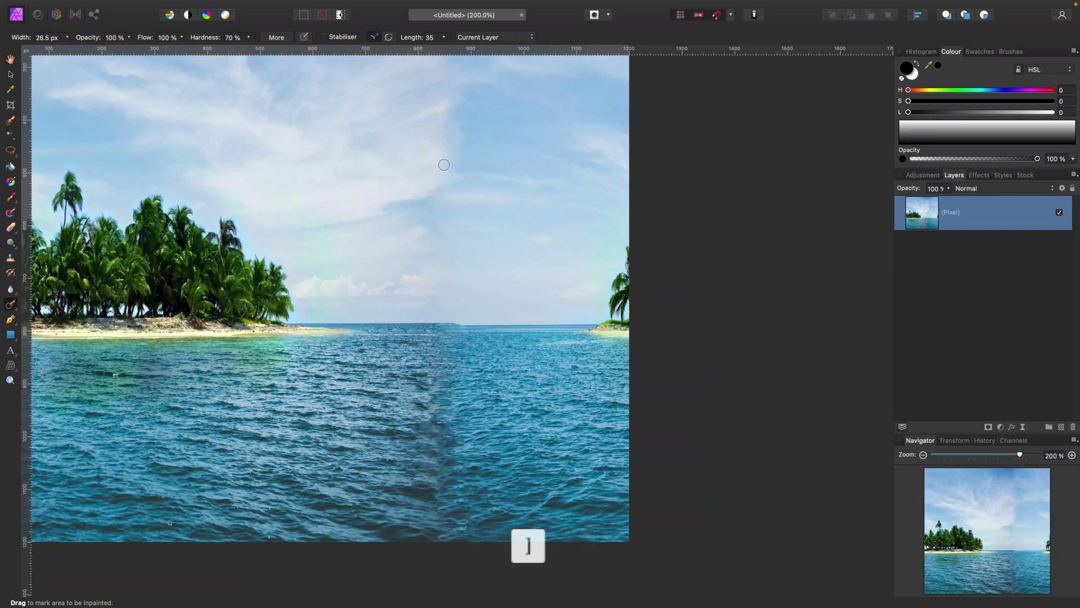
{"action": "key", "text": "bracketright"}
{"action": "key", "text": "bracketright"}
{"action": "key", "text": "bracketright"}
{"action": "key", "text": "bracketright"}
{"action": "scroll", "coordinate": [435, 155], "scroll_direction": "up", "scroll_amount": 5}
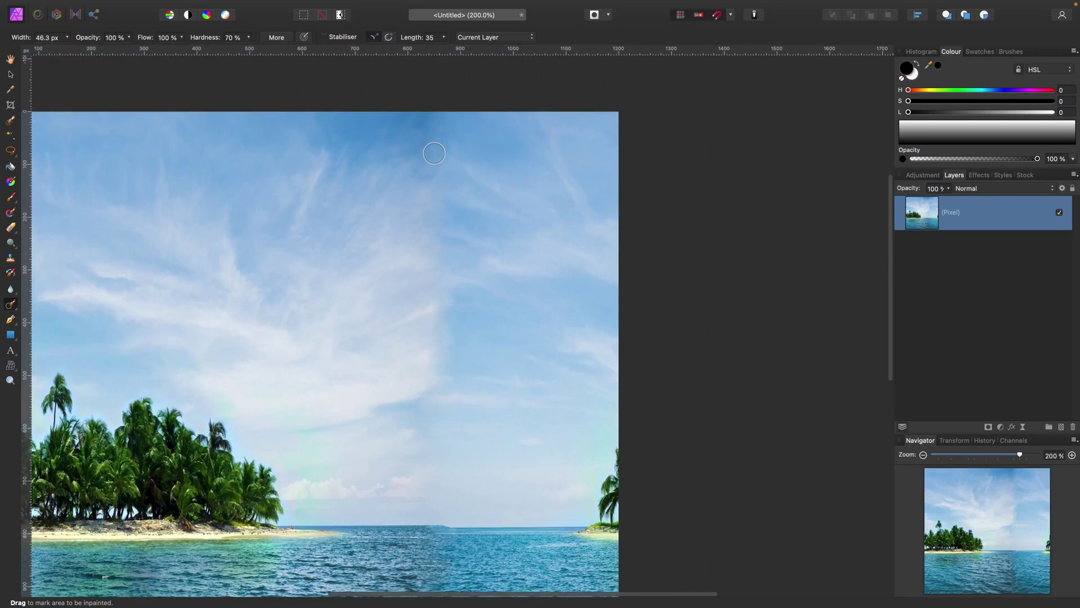
{"action": "scroll", "coordinate": [433, 153], "scroll_direction": "down", "scroll_amount": 10}
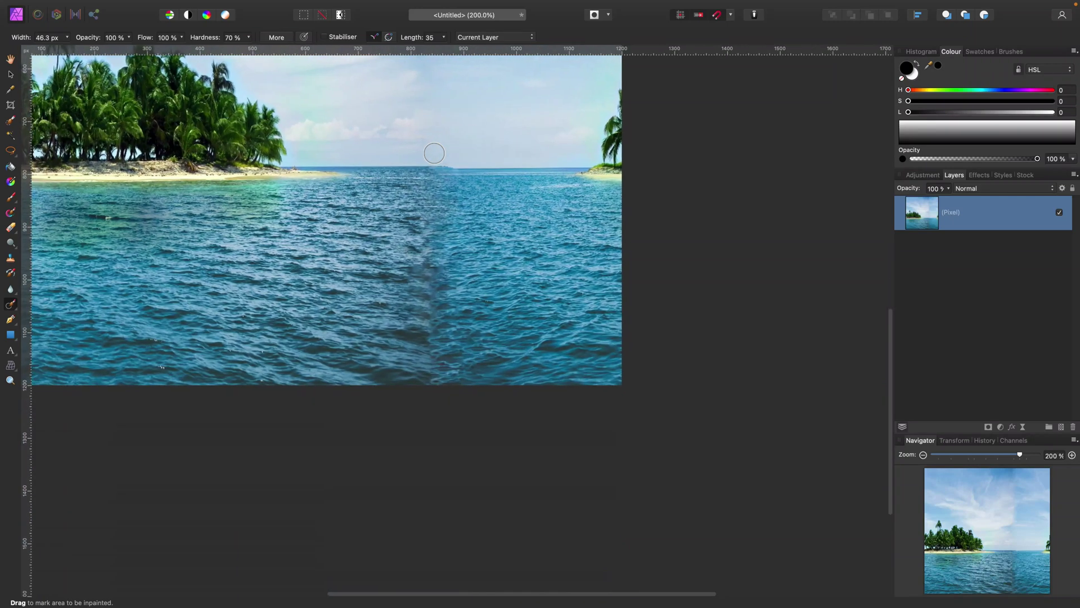
{"action": "mouse_move", "coordinate": [422, 368]}
{"action": "left_mouse_down"}
{"action": "mouse_move", "coordinate": [444, 370]}
{"action": "mouse_move", "coordinate": [400, 338]}
{"action": "left_mouse_up"}
{"action": "mouse_move", "coordinate": [447, 310]}
{"action": "left_mouse_down"}
{"action": "mouse_move", "coordinate": [410, 335]}
{"action": "mouse_move", "coordinate": [431, 295]}
{"action": "mouse_move", "coordinate": [408, 242]}
{"action": "left_mouse_up"}
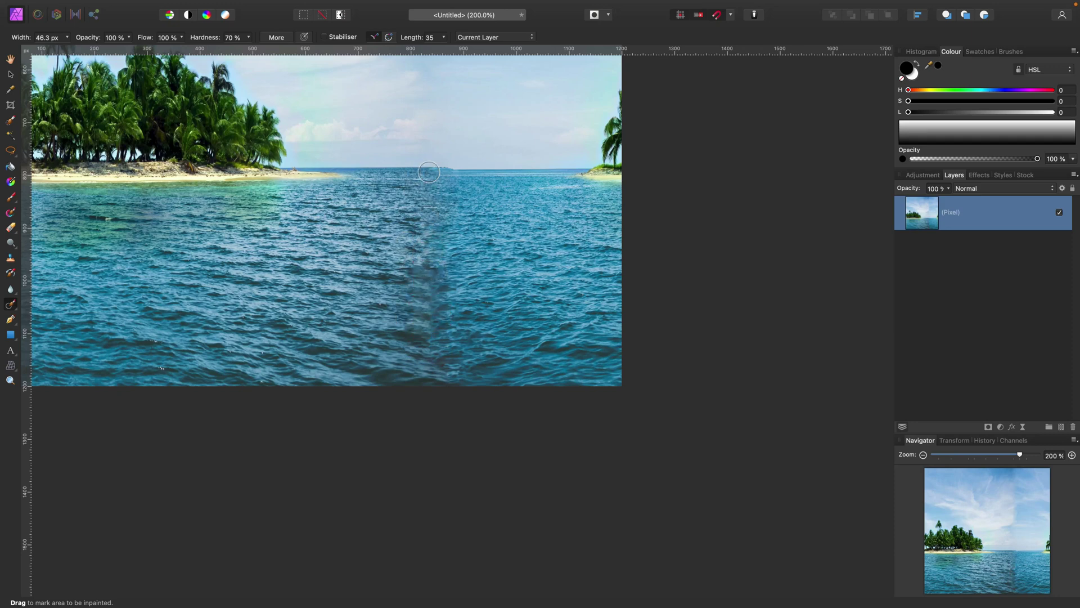
{"action": "key", "text": "super+minus"}
{"action": "scroll", "coordinate": [459, 162], "scroll_direction": "up", "scroll_amount": 2}
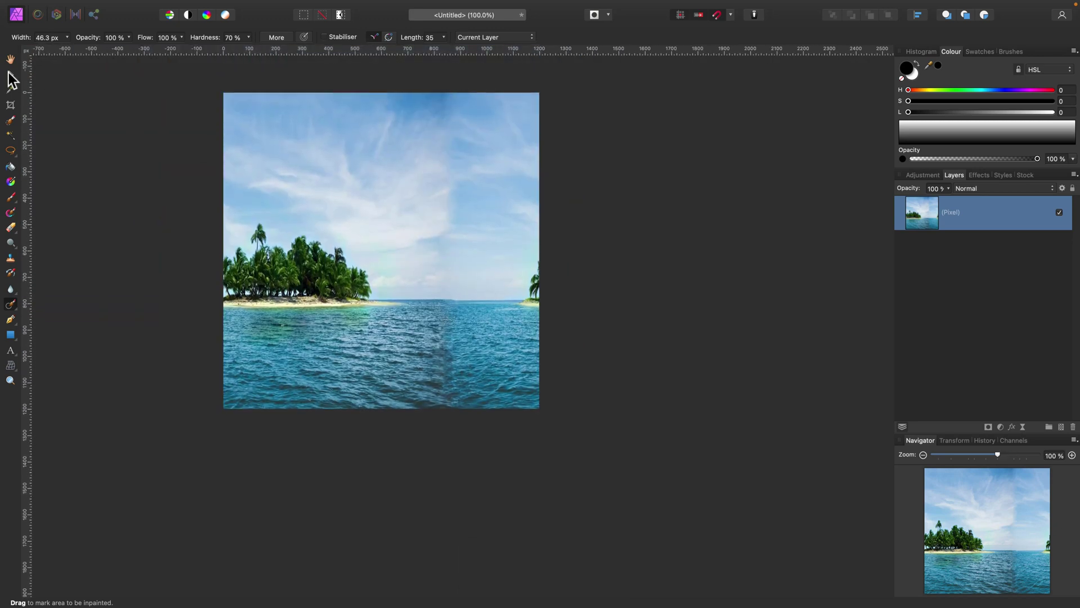
Rotate the image upside down with a Shift-constrained rotation.
{"action": "left_click", "coordinate": [11, 74]}
{"action": "key", "text": "shift"}
{"action": "left_click_drag", "start_coordinate": [381, 78], "coordinate": [382, 368]}
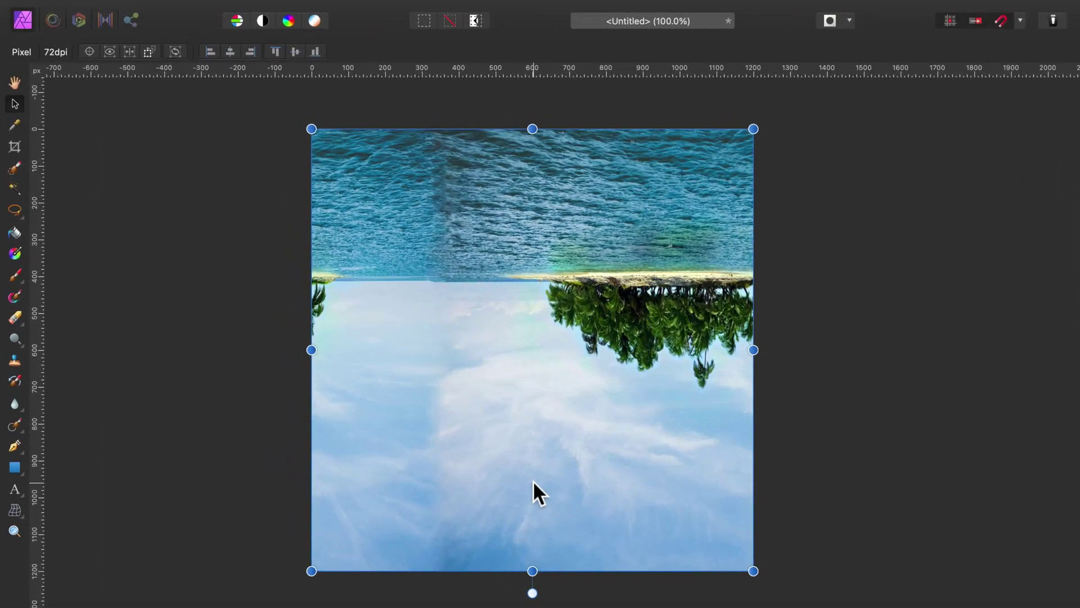
Apply Filters > Distort > Rectangular To Polar to form the tiny planet.
{"action": "mouse_move", "coordinate": [513, 8]}
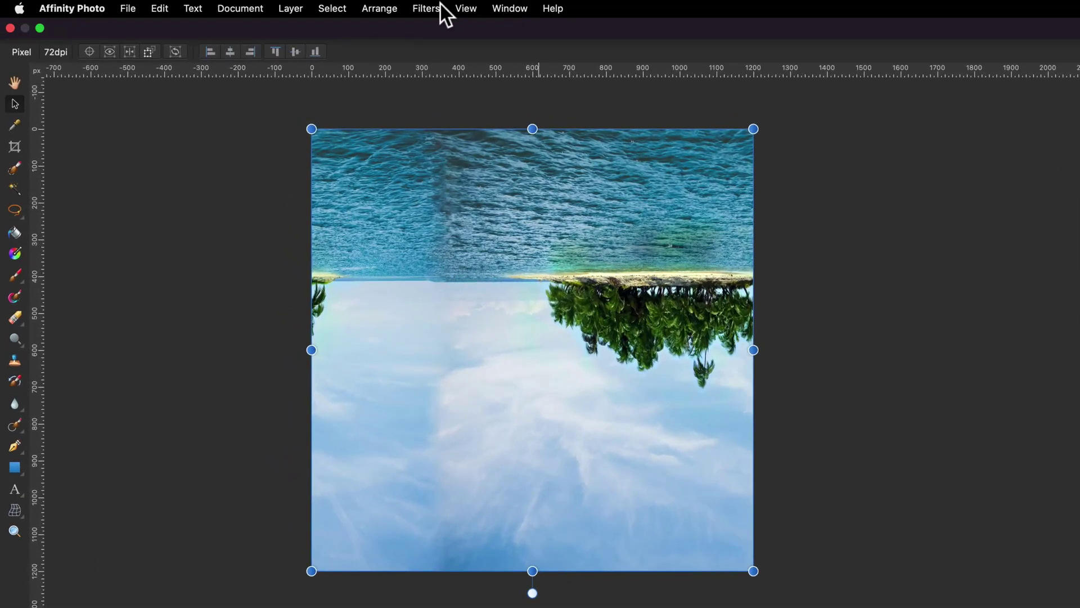
{"action": "left_click", "coordinate": [422, 9]}
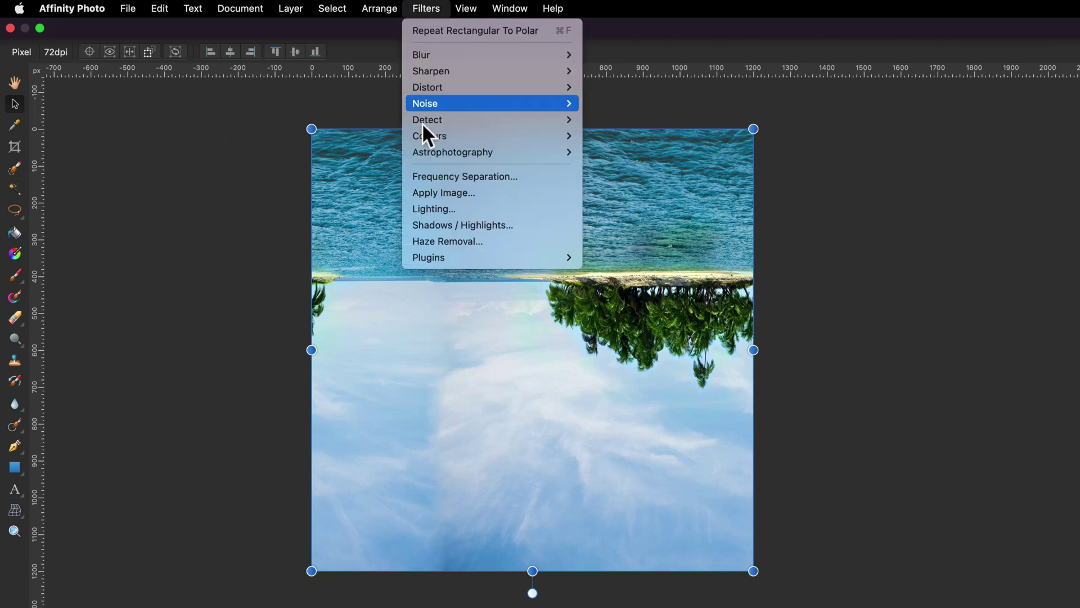
{"action": "mouse_move", "coordinate": [433, 89]}
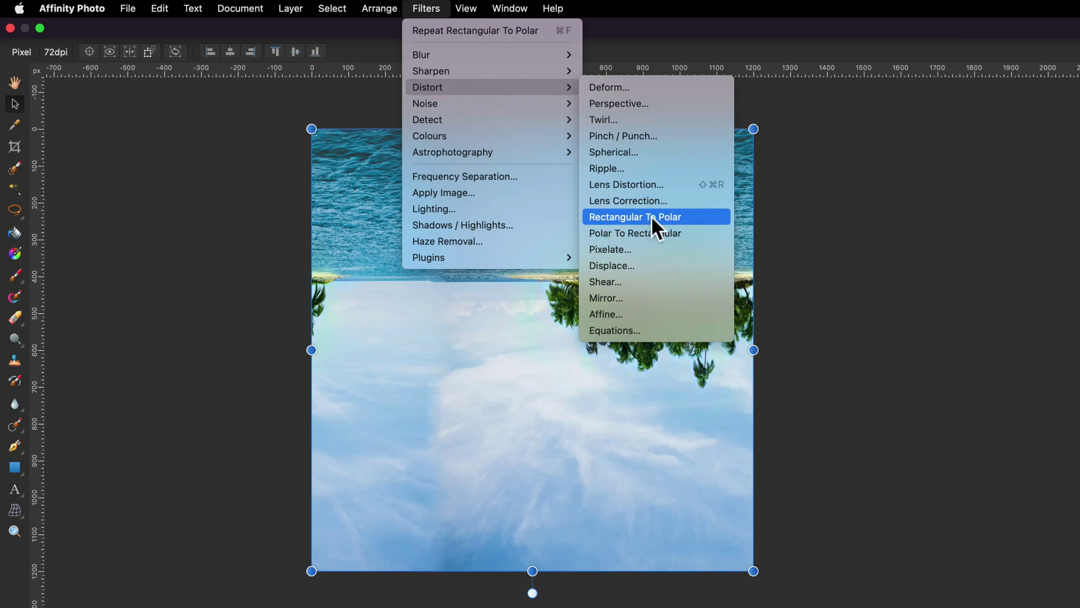
{"action": "left_click", "coordinate": [684, 219]}
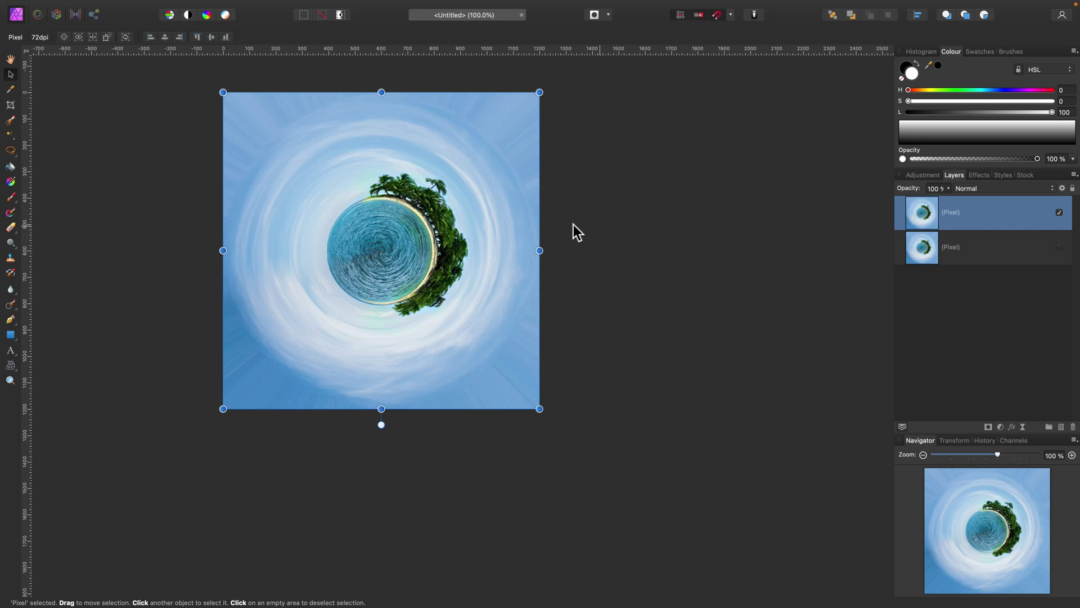
Add a mask to the top tiny-planet layer and draw a radial gradient on it.
{"action": "scroll", "coordinate": [124, 272], "scroll_direction": "right", "scroll_amount": 3}
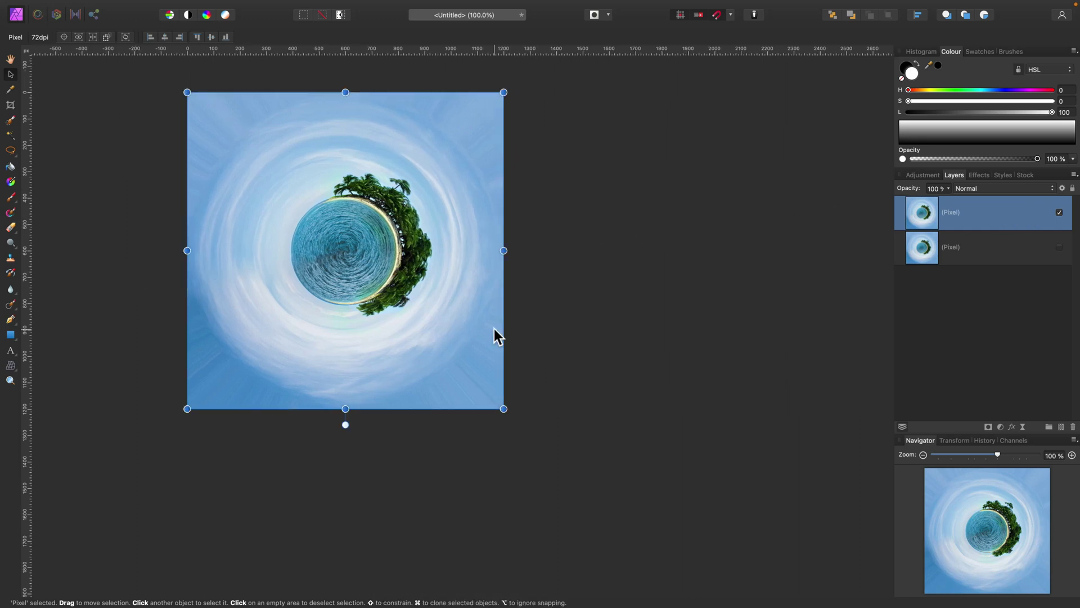
{"action": "left_click", "coordinate": [988, 427]}
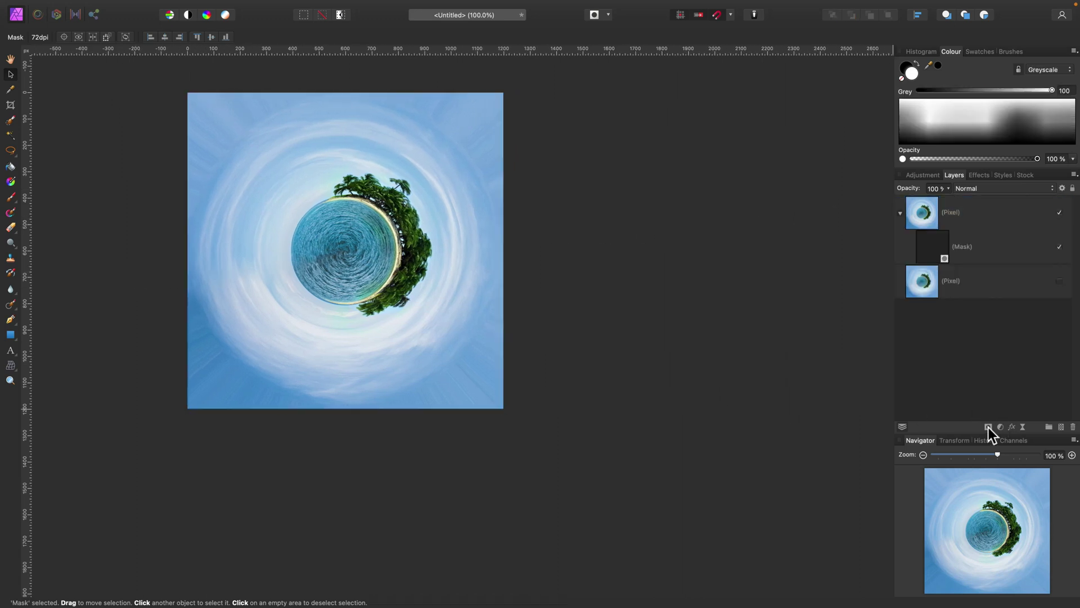
{"action": "left_click", "coordinate": [930, 242]}
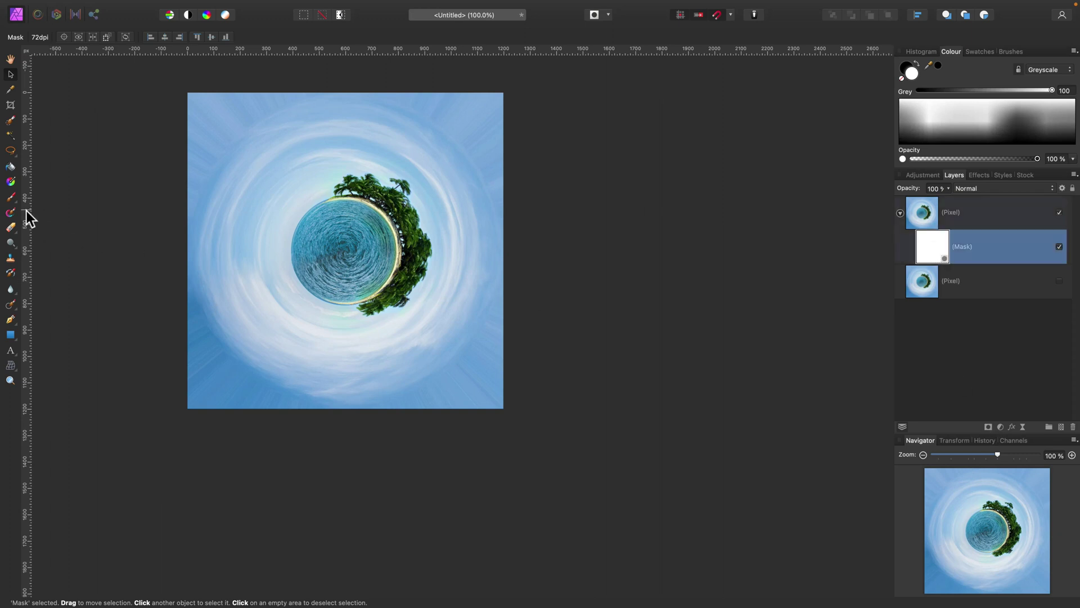
{"action": "left_click", "coordinate": [10, 181]}
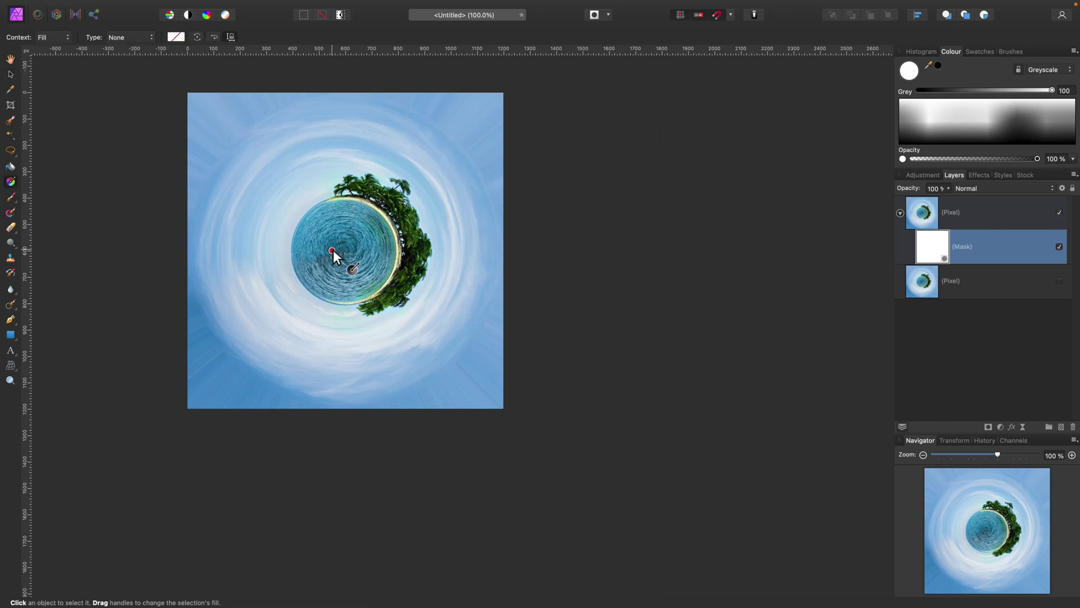
{"action": "left_click_drag", "start_coordinate": [345, 255], "coordinate": [468, 251]}
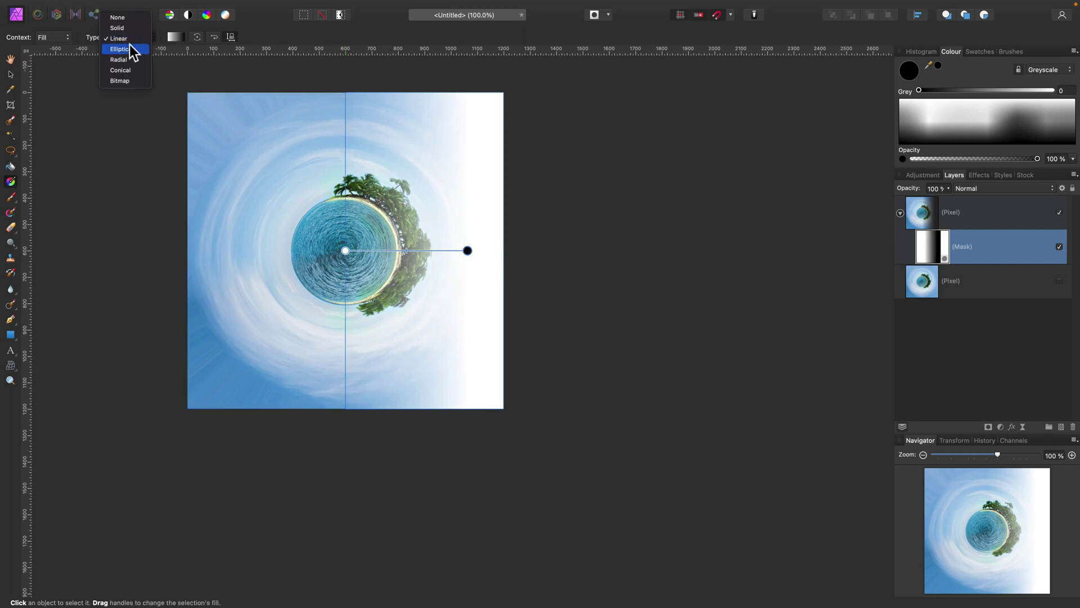
{"action": "left_click", "coordinate": [121, 59]}
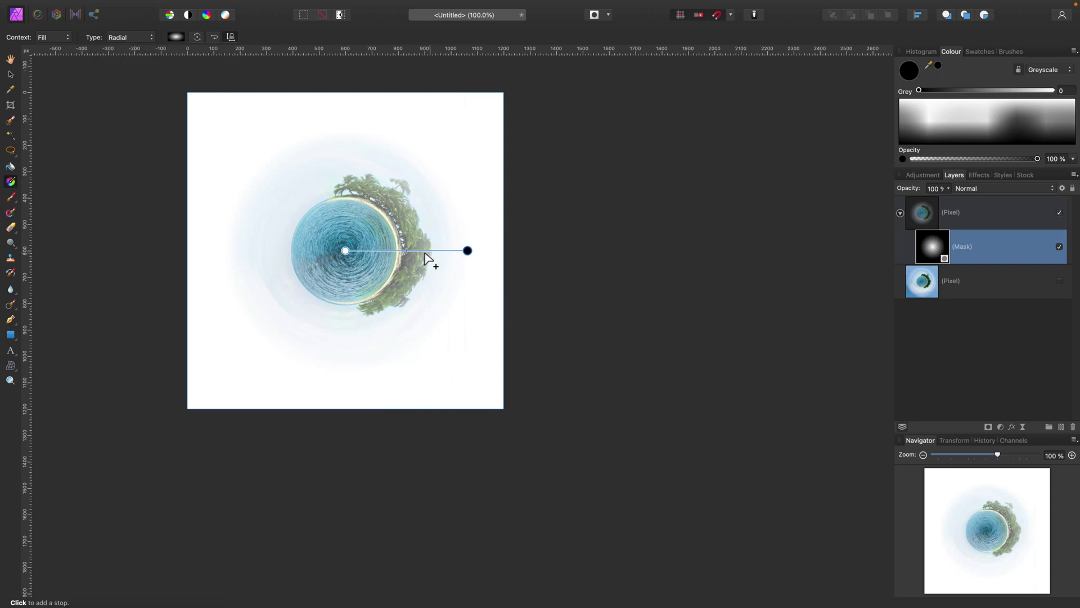
{"action": "left_click_drag", "start_coordinate": [469, 250], "coordinate": [503, 250]}
{"action": "mouse_move", "coordinate": [425, 250]}
{"action": "left_mouse_down"}
{"action": "mouse_move", "coordinate": [480, 251]}
{"action": "mouse_move", "coordinate": [354, 249]}
{"action": "mouse_move", "coordinate": [487, 254]}
{"action": "mouse_move", "coordinate": [454, 257]}
{"action": "left_mouse_up"}
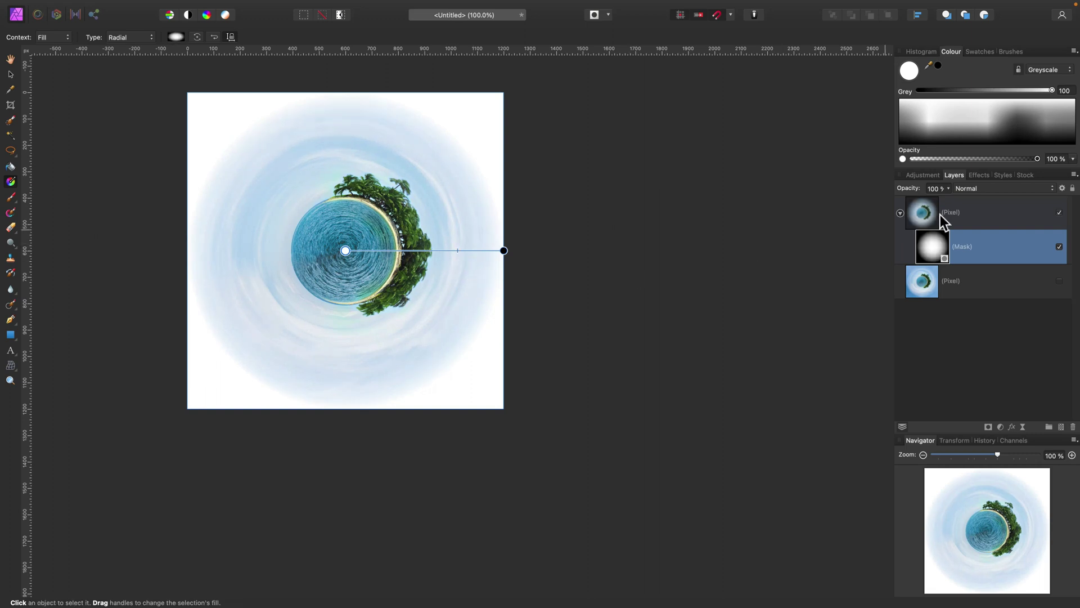
Hide the top layer, show the bottom one, and sample the sky's blue colour.
{"action": "left_click", "coordinate": [1059, 213]}
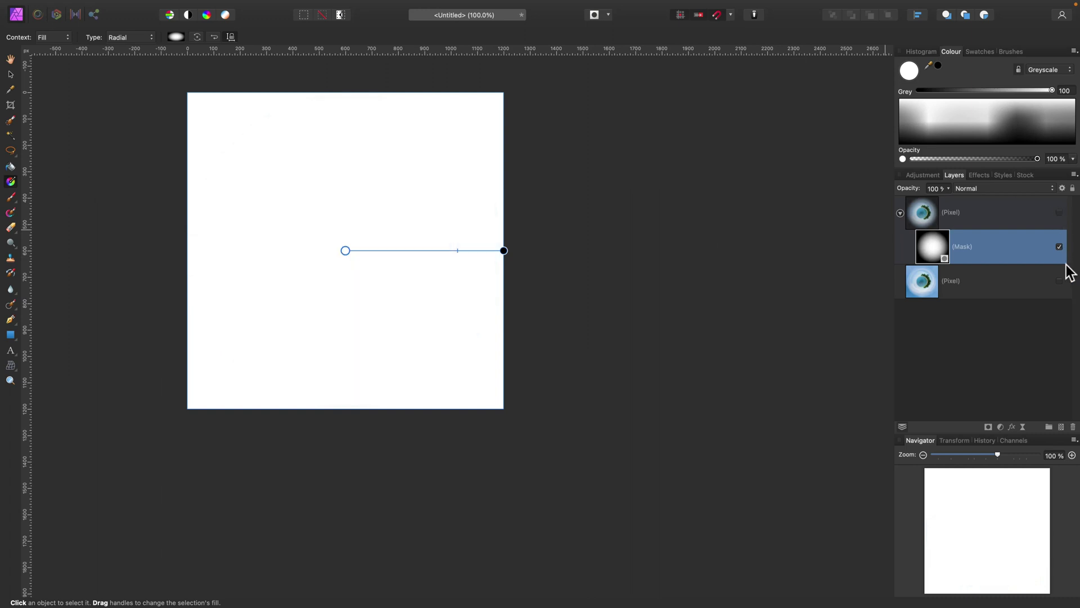
{"action": "left_click", "coordinate": [1059, 281]}
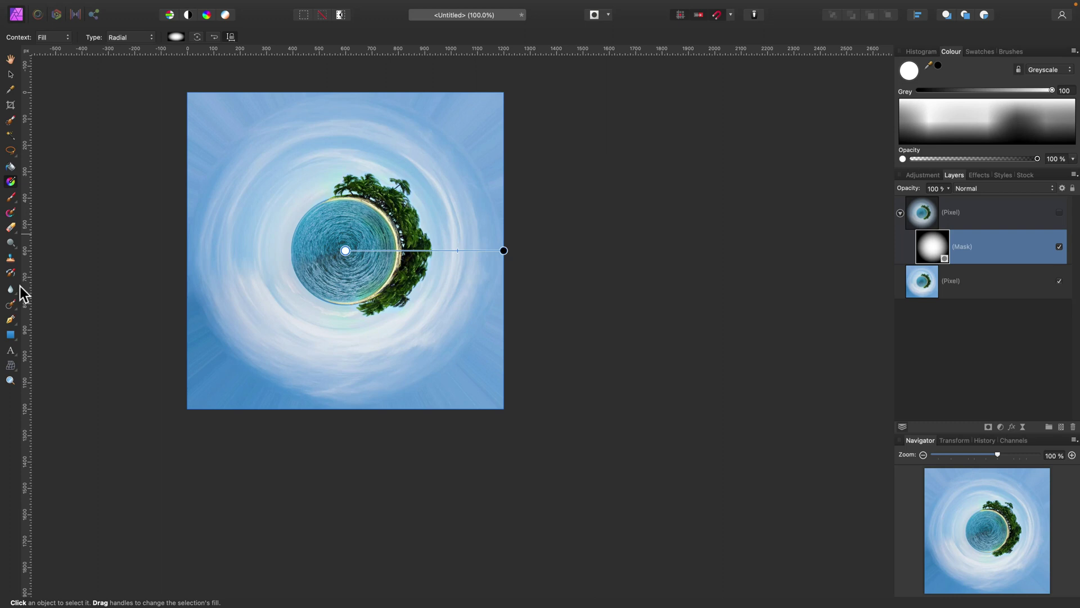
{"action": "left_click", "coordinate": [10, 89]}
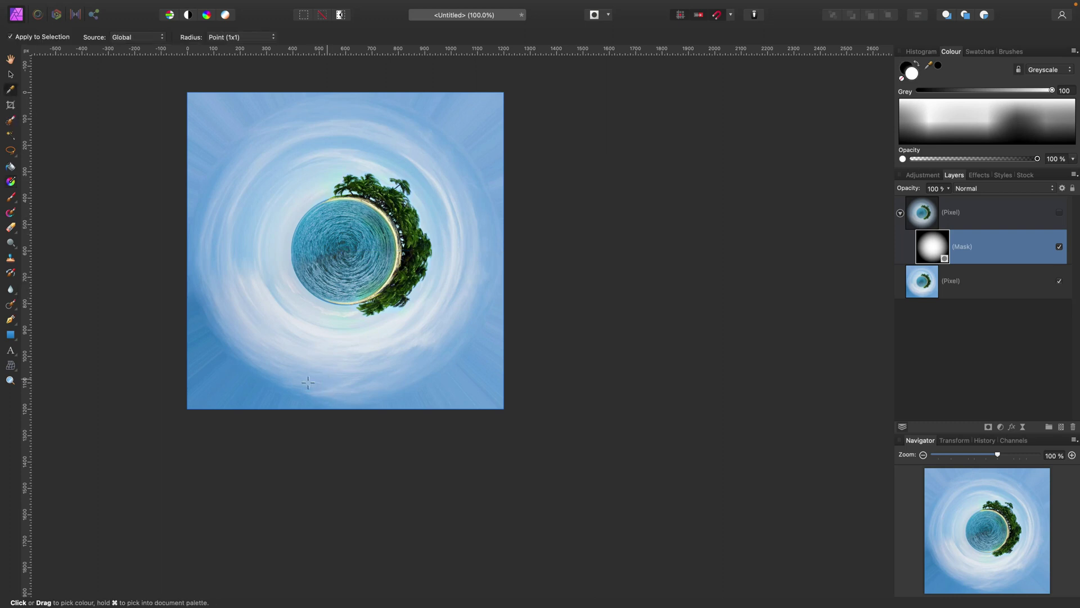
{"action": "left_click", "coordinate": [212, 353]}
Draw a blue rectangle that covers the whole square canvas.
{"action": "left_click", "coordinate": [11, 337]}
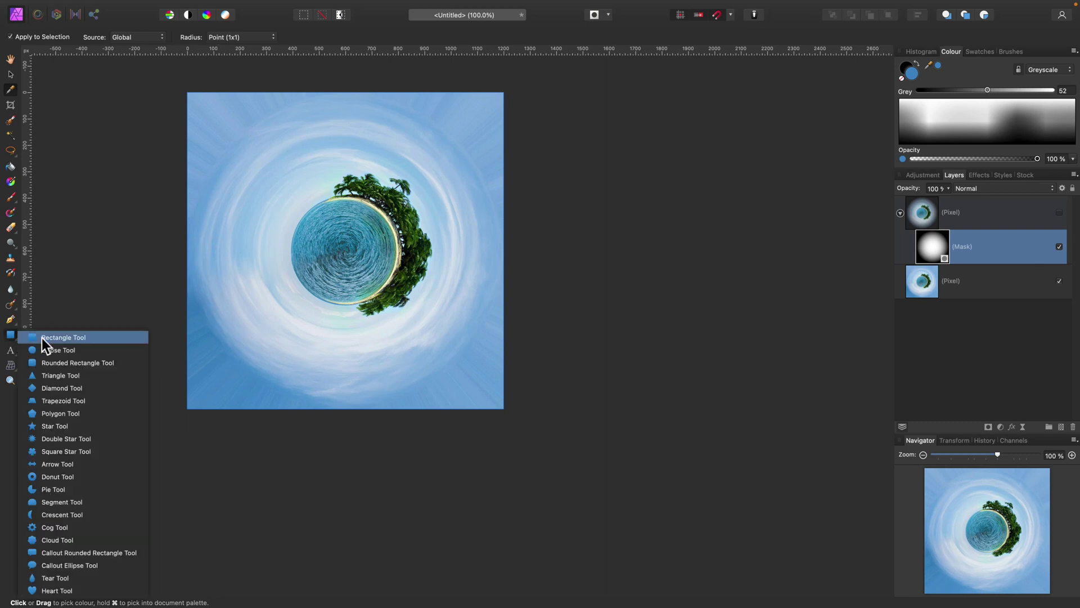
{"action": "left_click", "coordinate": [42, 337]}
{"action": "mouse_move", "coordinate": [205, 109]}
{"action": "left_mouse_down"}
{"action": "mouse_move", "coordinate": [521, 378]}
{"action": "mouse_move", "coordinate": [502, 407]}
{"action": "left_mouse_up"}
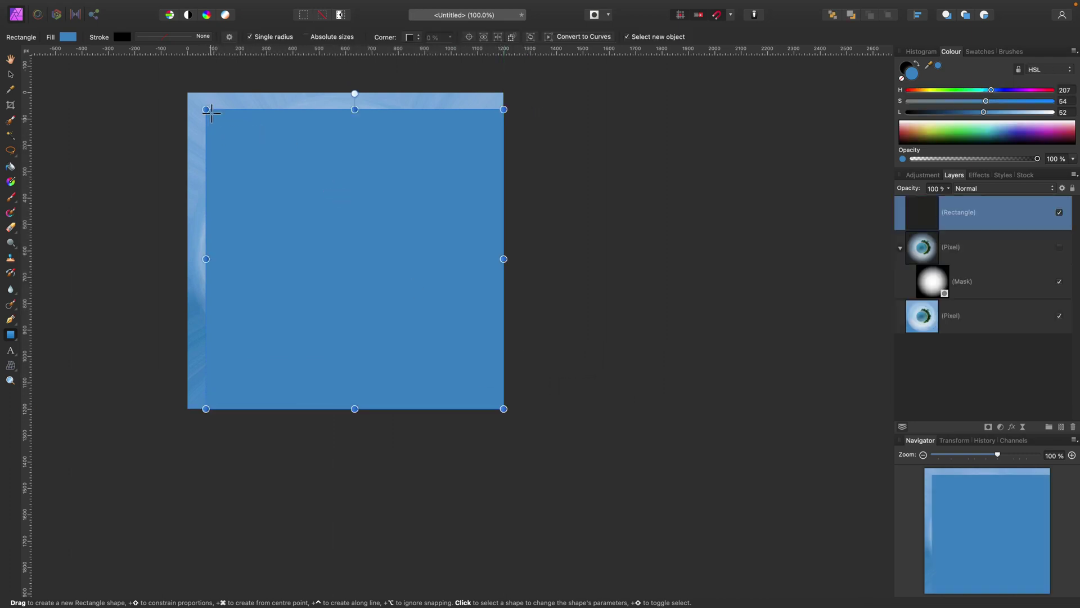
{"action": "left_click_drag", "start_coordinate": [206, 109], "coordinate": [194, 91]}
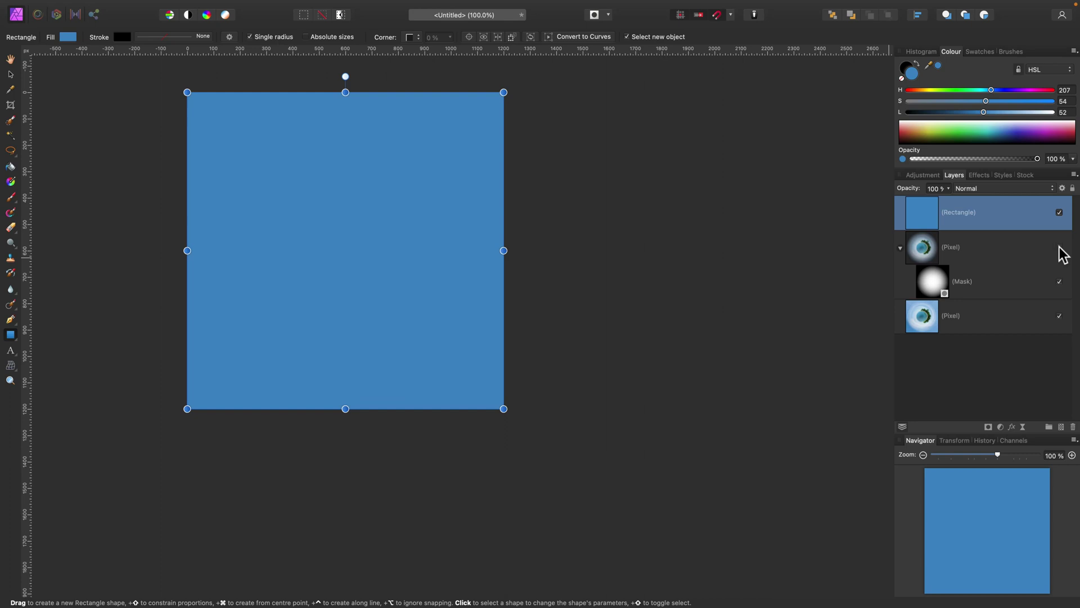
Move the masked tiny-planet layer above the rectangle and toggle its mask to compare.
{"action": "left_click", "coordinate": [1024, 258]}
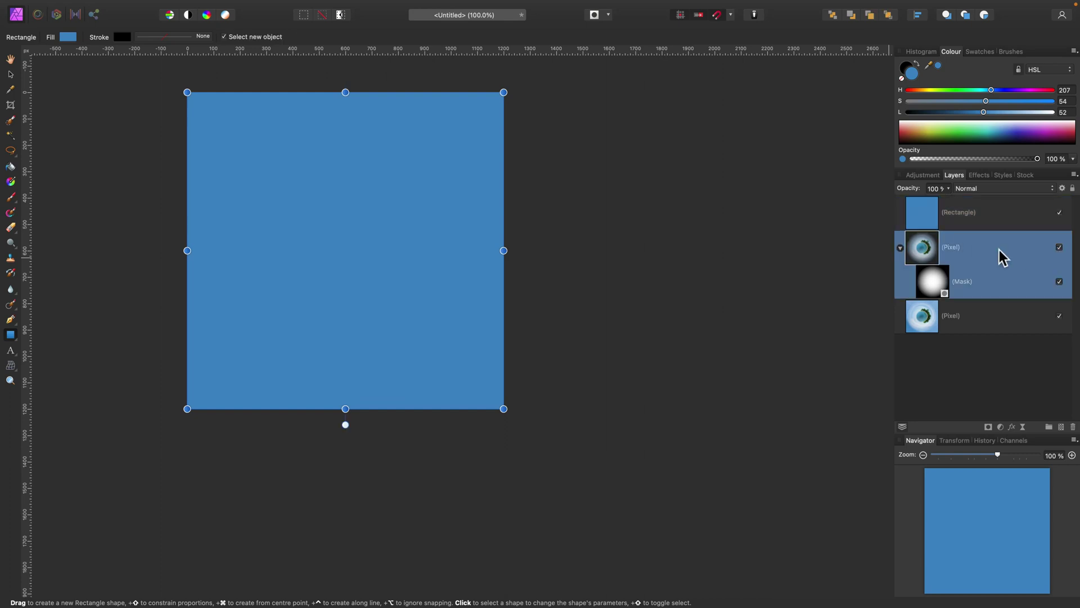
{"action": "left_click_drag", "start_coordinate": [1004, 258], "coordinate": [996, 205]}
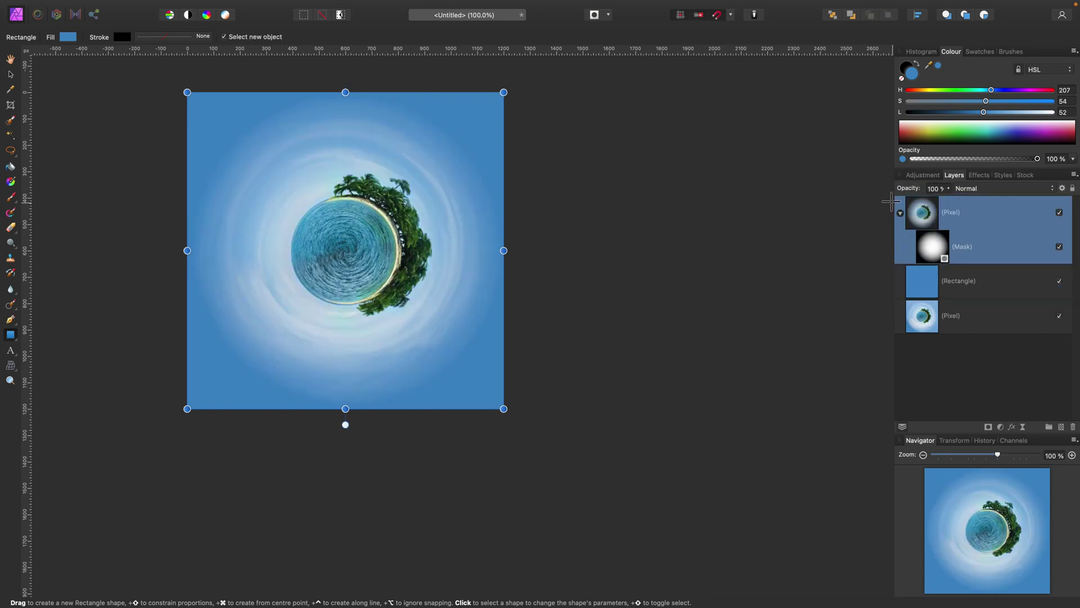
{"action": "left_click", "coordinate": [1059, 247]}
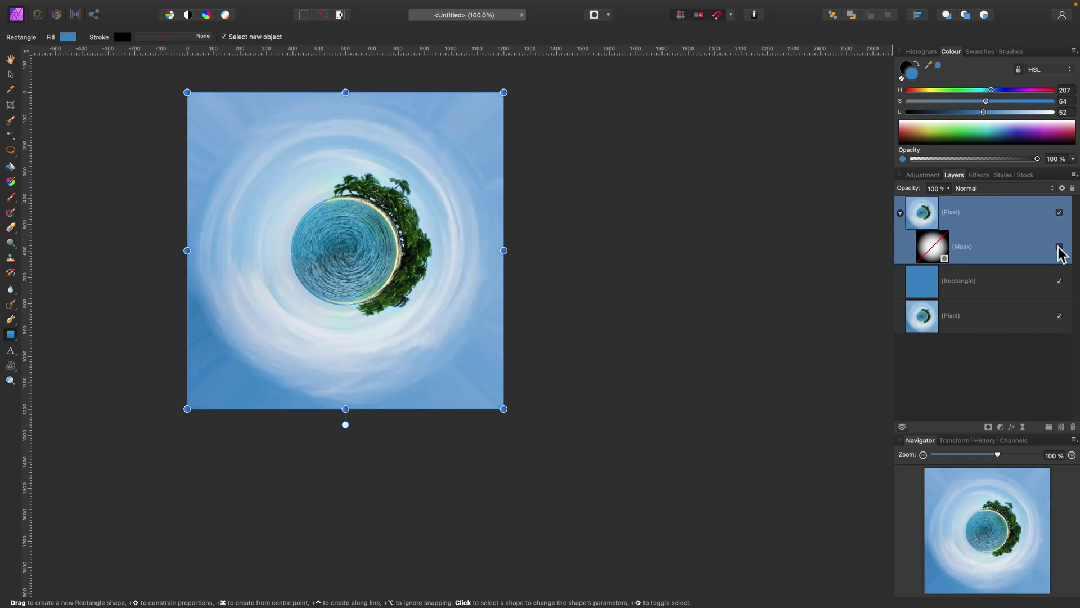
{"action": "left_click", "coordinate": [1058, 247]}
{"action": "left_click", "coordinate": [1059, 247]}
{"action": "left_click", "coordinate": [1058, 247]}
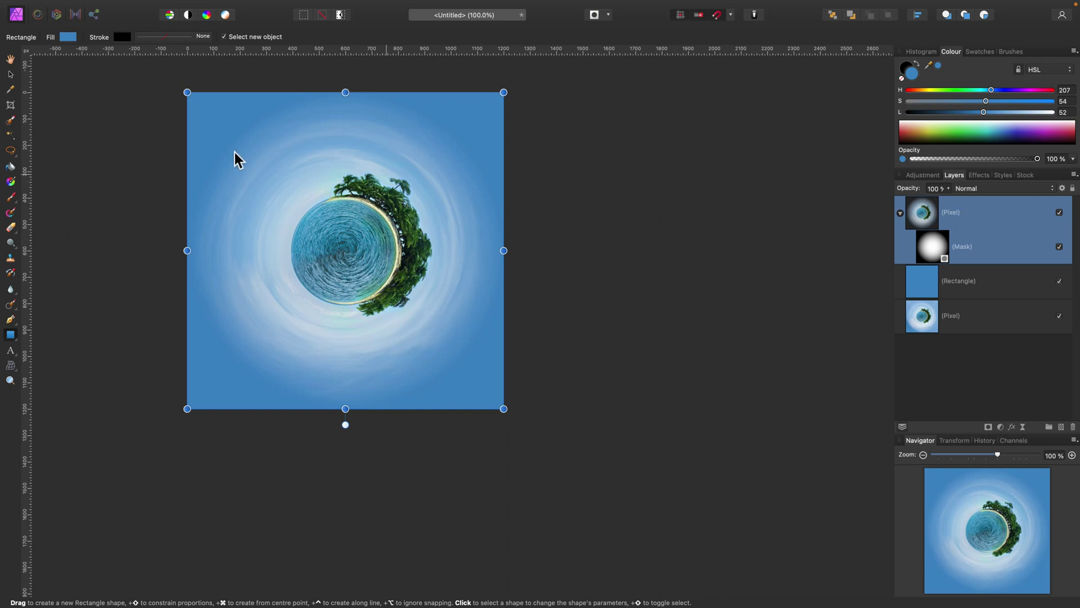
{"action": "left_click", "coordinate": [14, 104]}
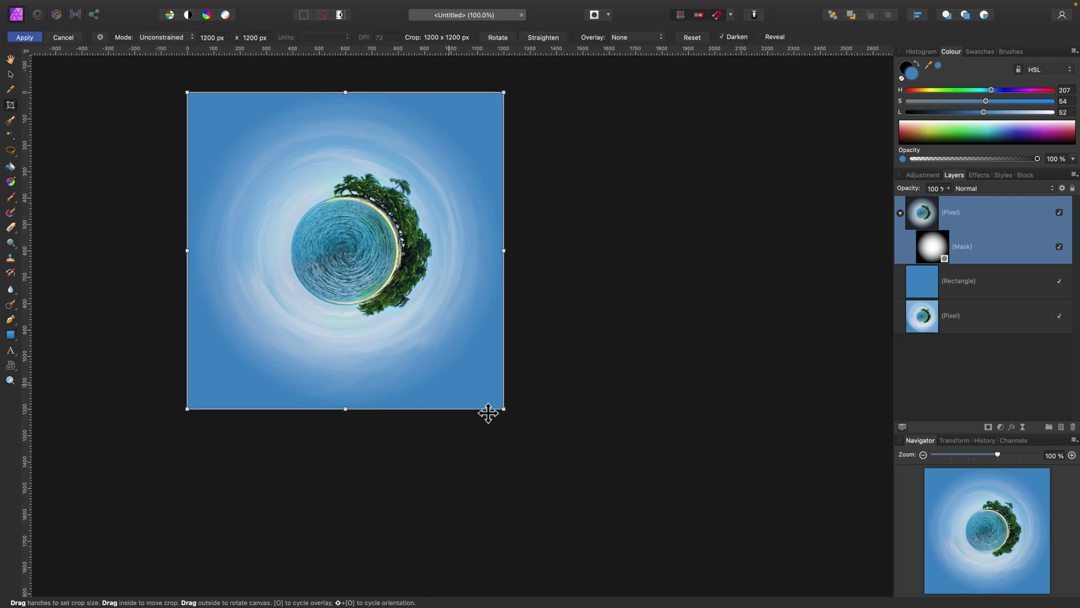
{"action": "left_click_drag", "start_coordinate": [347, 117], "coordinate": [348, 166]}
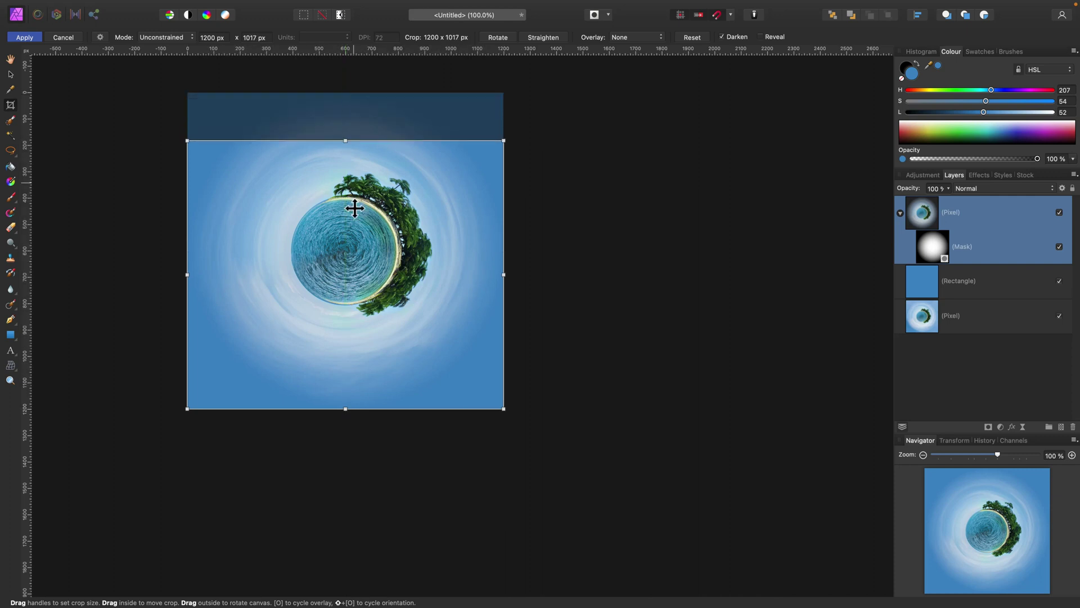
{"action": "left_click_drag", "start_coordinate": [345, 408], "coordinate": [379, 361]}
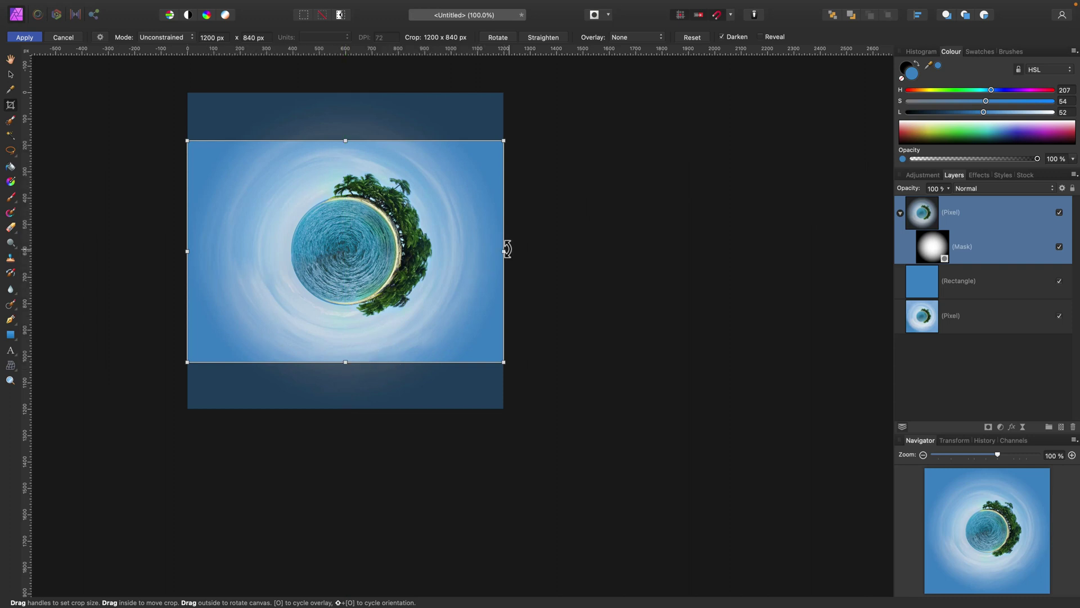
{"action": "mouse_move", "coordinate": [451, 356]}
{"action": "left_mouse_down"}
{"action": "mouse_move", "coordinate": [451, 345]}
{"action": "mouse_move", "coordinate": [450, 360]}
{"action": "left_mouse_up"}
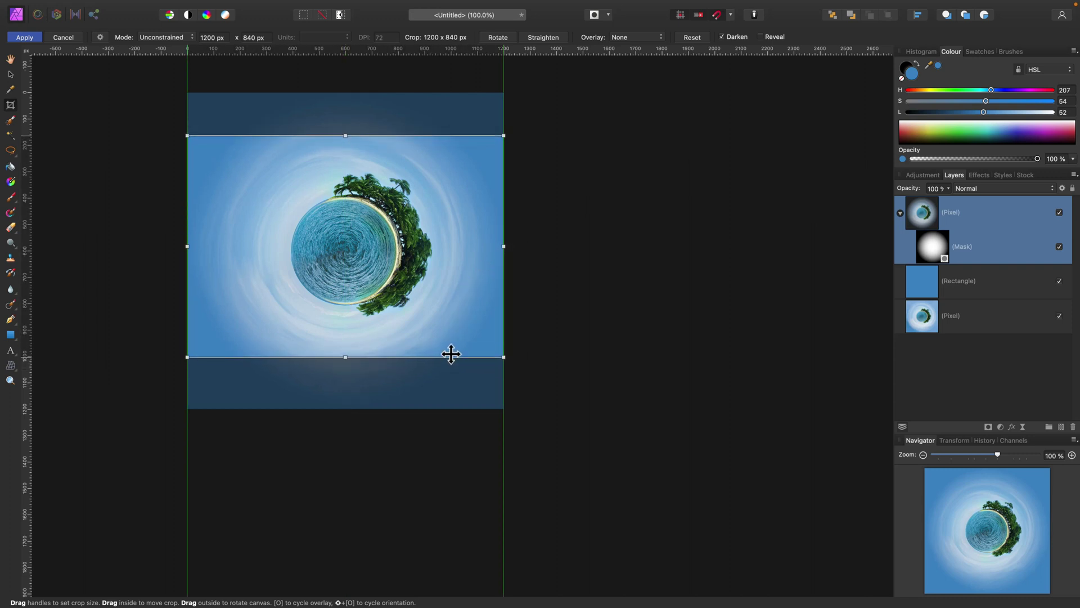
{"action": "mouse_move", "coordinate": [451, 353]}
{"action": "left_mouse_down"}
{"action": "mouse_move", "coordinate": [492, 354]}
{"action": "mouse_move", "coordinate": [441, 354]}
{"action": "mouse_move", "coordinate": [452, 354]}
{"action": "left_mouse_up"}
{"action": "key", "text": "Escape"}
{"action": "left_click", "coordinate": [11, 74]}
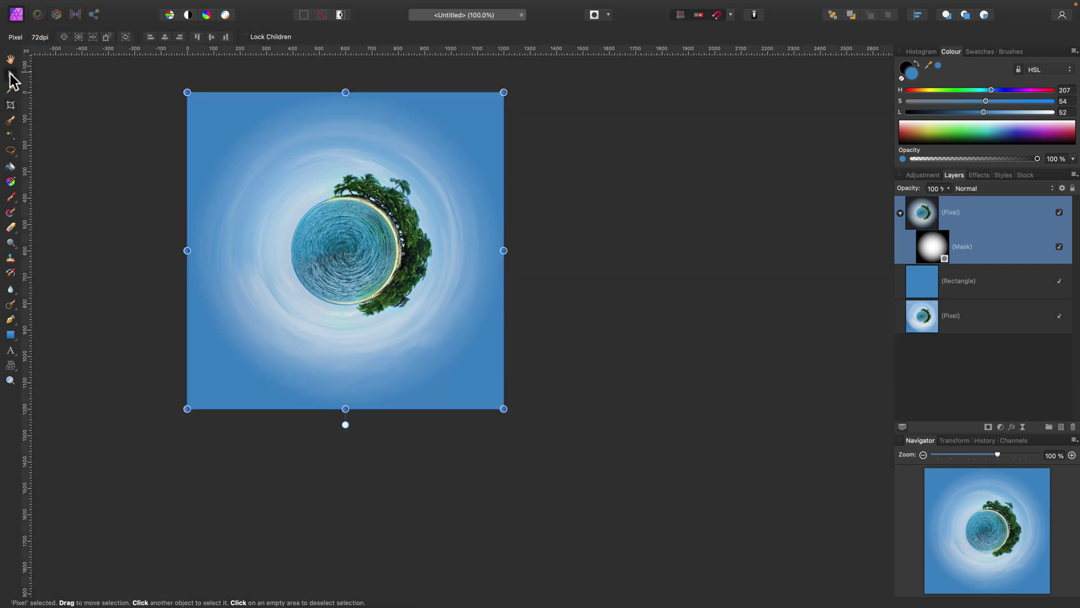
{"action": "key", "text": "super+0"}
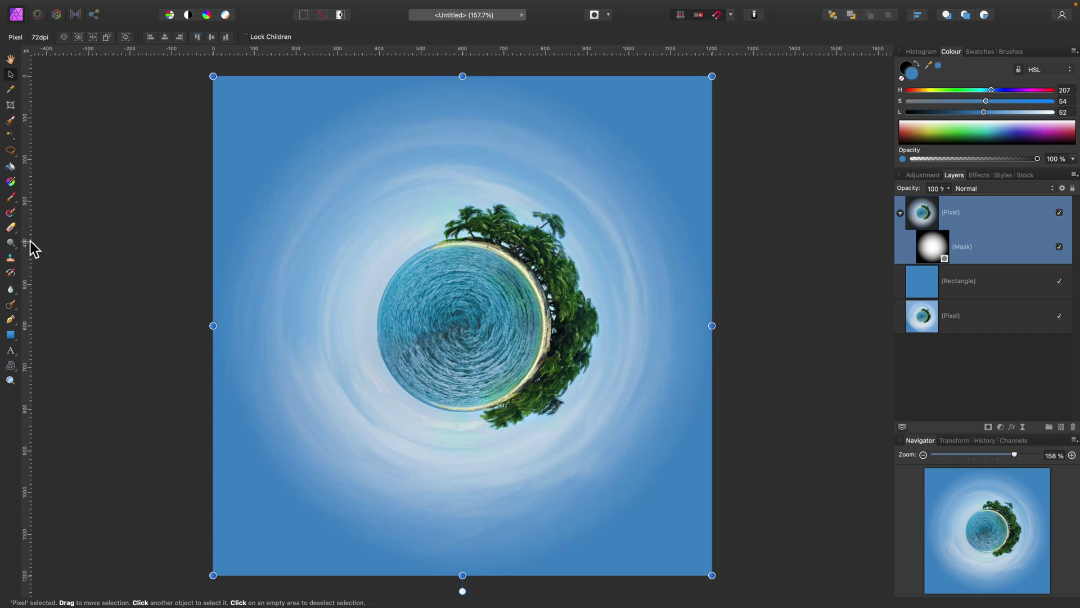
Switch to the Patch tool, clear the selection, and zoom in on the water centre.
{"action": "left_click", "coordinate": [12, 307]}
{"action": "left_click", "coordinate": [60, 322]}
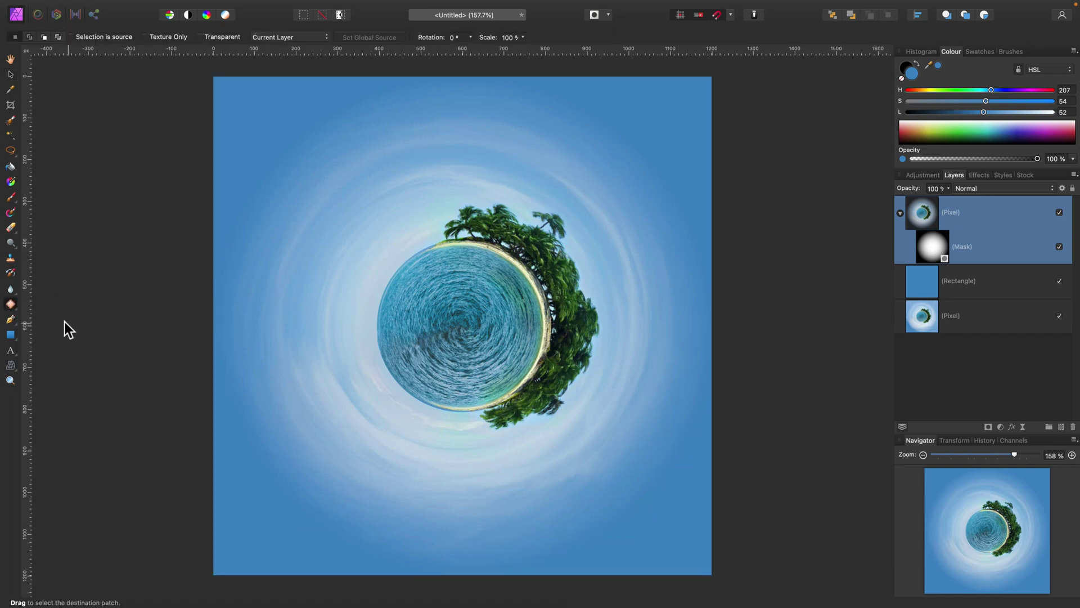
{"action": "key", "text": "super+d"}
{"action": "key", "text": "super+equal"}
{"action": "key", "text": "super+equal"}
{"action": "key", "text": "super+equal"}
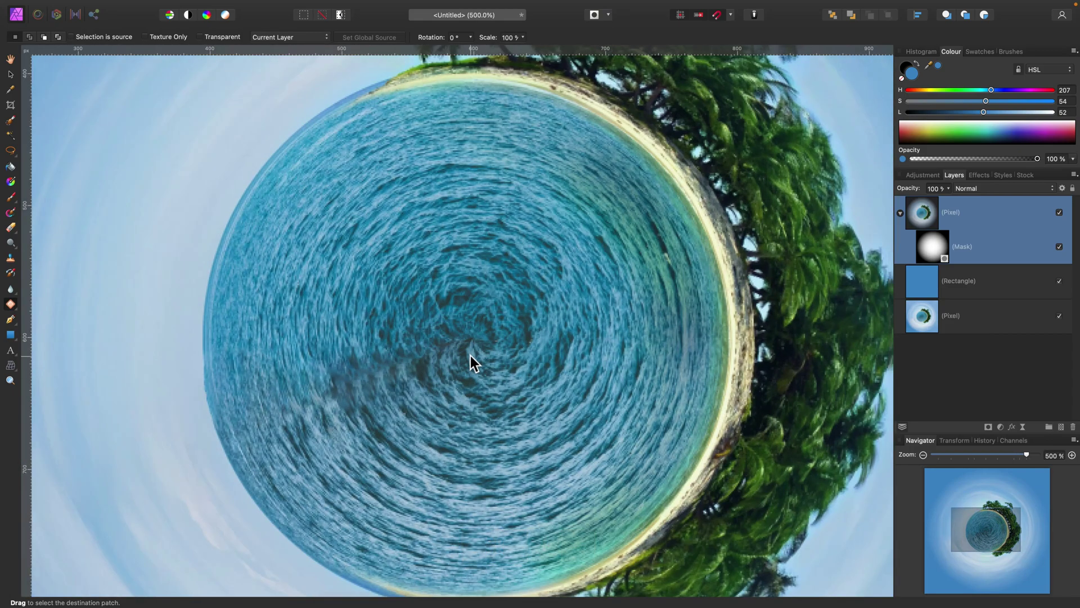
Patch the first dark spots in the water centre using nearby clean water.
{"action": "mouse_move", "coordinate": [501, 346]}
{"action": "left_mouse_down"}
{"action": "mouse_move", "coordinate": [463, 372]}
{"action": "mouse_move", "coordinate": [468, 356]}
{"action": "left_mouse_up"}
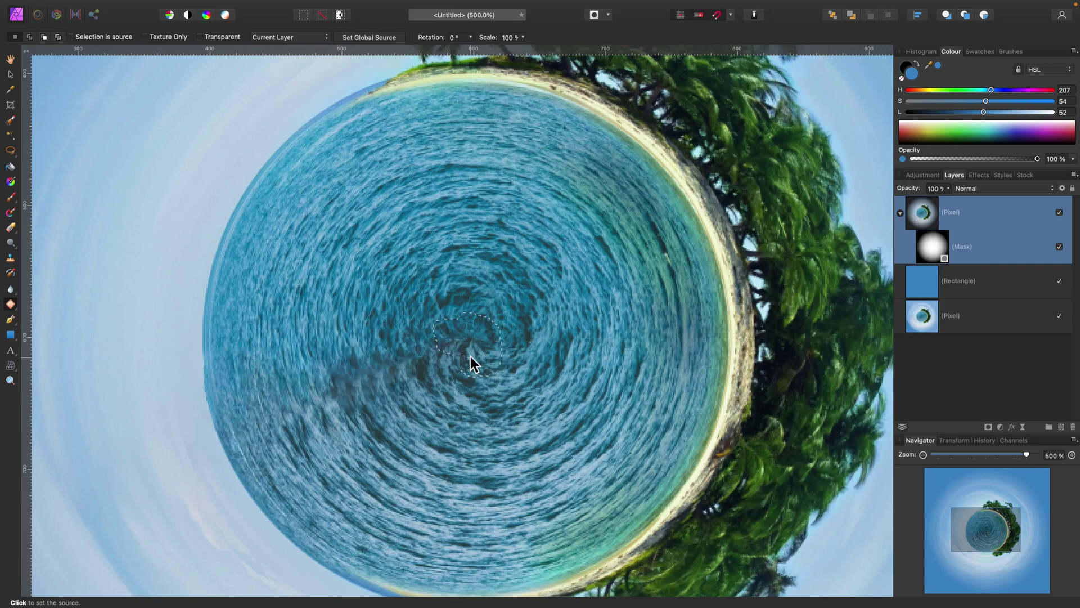
{"action": "left_click", "coordinate": [514, 269]}
{"action": "left_click", "coordinate": [394, 347]}
{"action": "left_click_drag", "start_coordinate": [447, 373], "coordinate": [414, 377]}
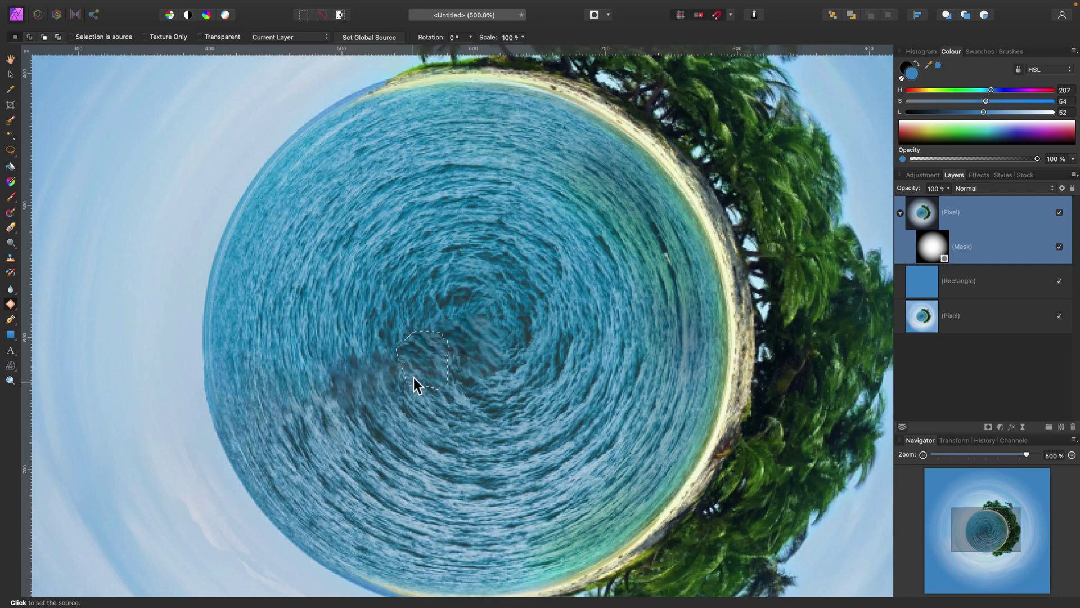
{"action": "left_click", "coordinate": [402, 317]}
{"action": "left_click", "coordinate": [387, 343]}
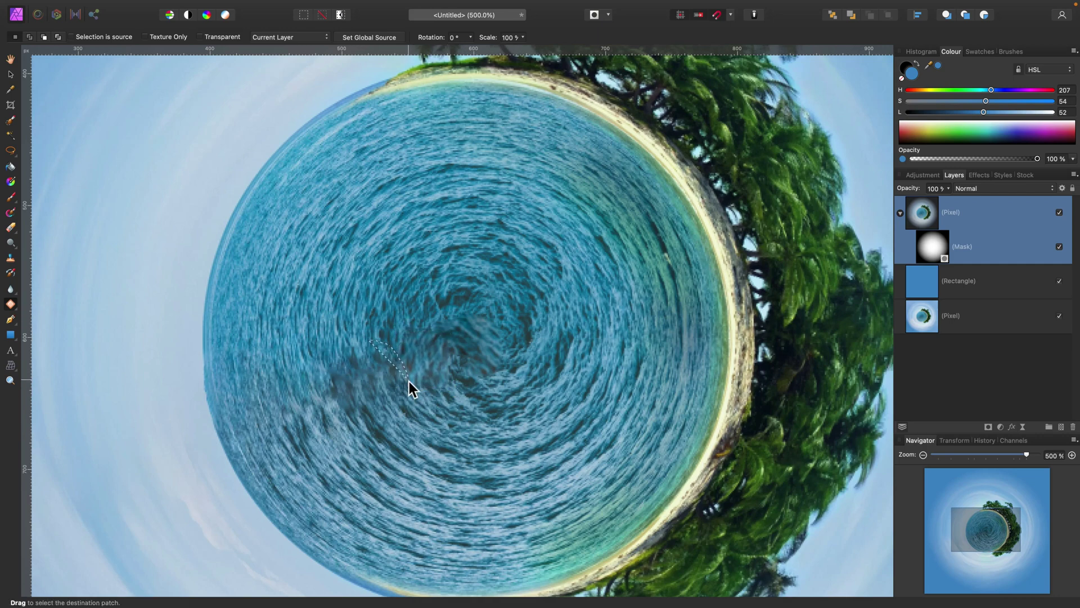
{"action": "mouse_move", "coordinate": [380, 405]}
{"action": "left_mouse_down"}
{"action": "mouse_move", "coordinate": [377, 394]}
{"action": "mouse_move", "coordinate": [342, 404]}
{"action": "mouse_move", "coordinate": [373, 359]}
{"action": "mouse_move", "coordinate": [370, 415]}
{"action": "left_mouse_up"}
{"action": "left_click", "coordinate": [400, 427]}
{"action": "left_click", "coordinate": [377, 417]}
Patch more dark blotches near the centre, committing each patch with ⌘D.
{"action": "left_click", "coordinate": [346, 304]}
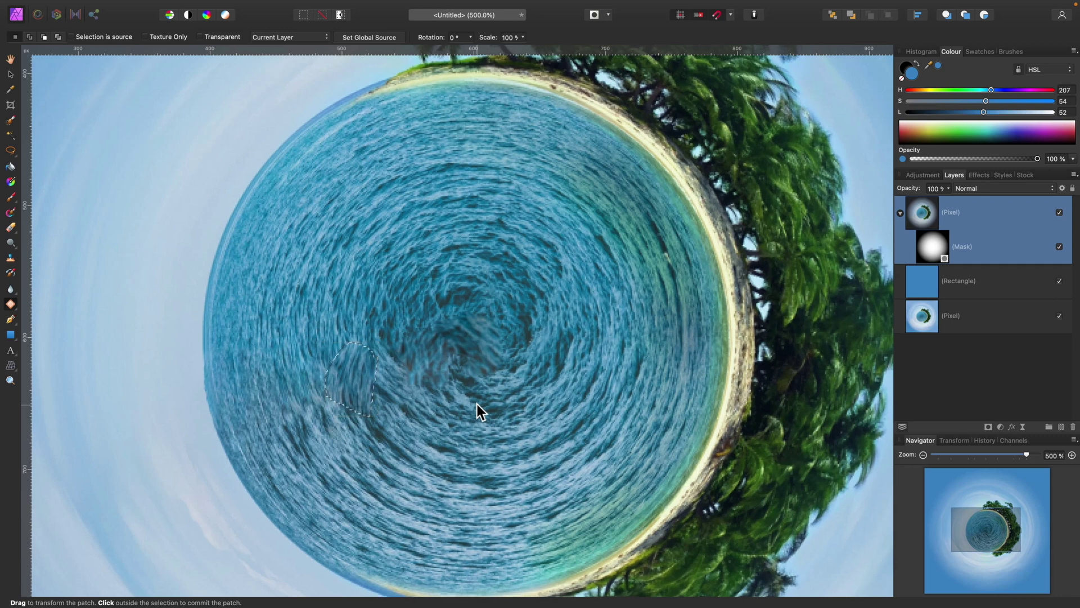
{"action": "scroll", "coordinate": [477, 404], "scroll_direction": "down", "scroll_amount": 3}
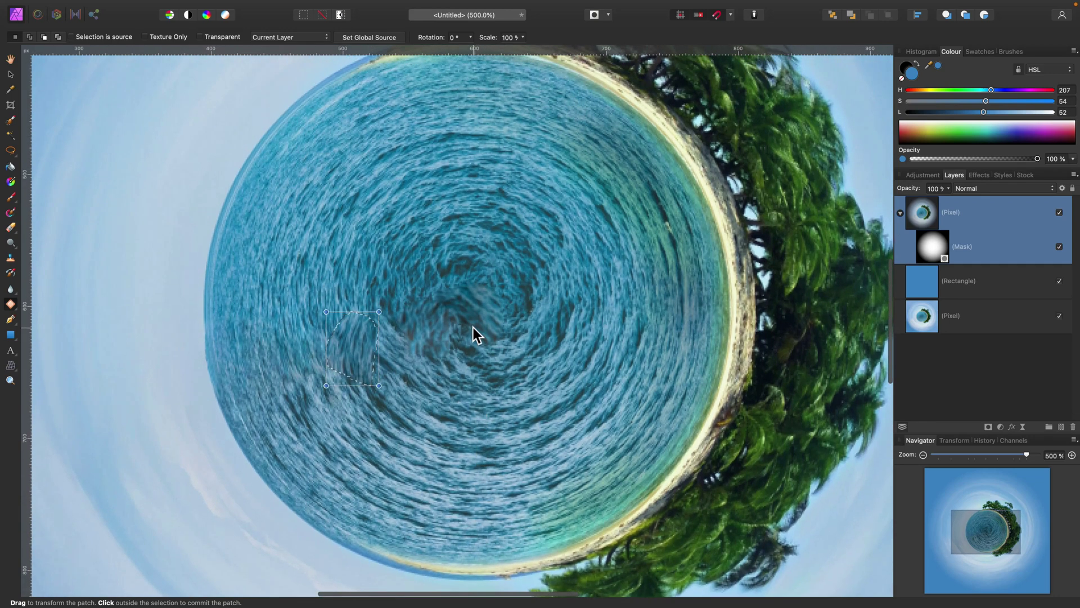
{"action": "key", "text": "super+d"}
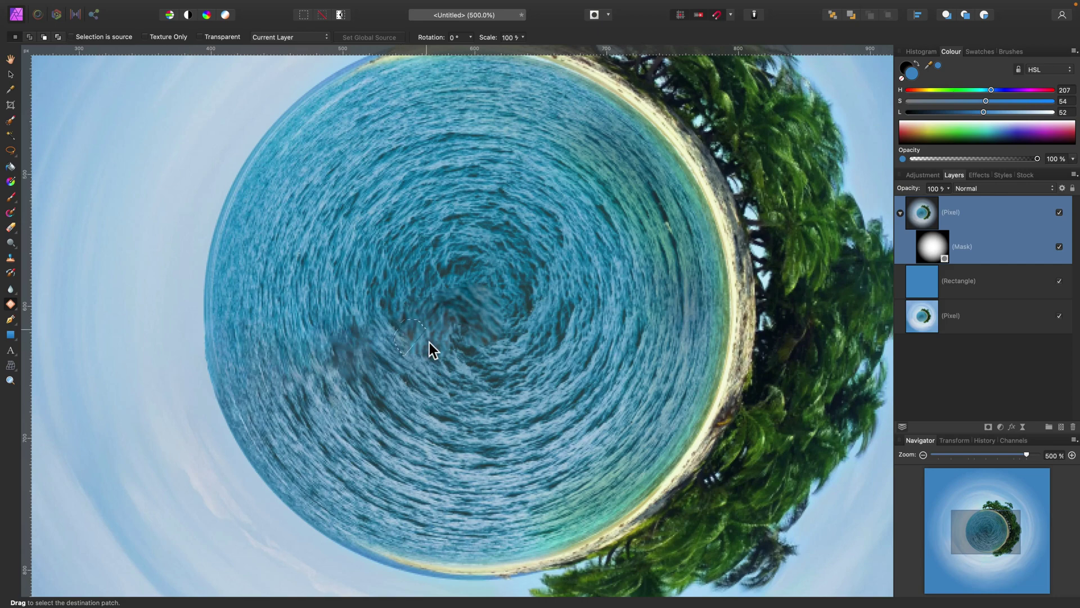
{"action": "left_click_drag", "start_coordinate": [428, 346], "coordinate": [420, 348]}
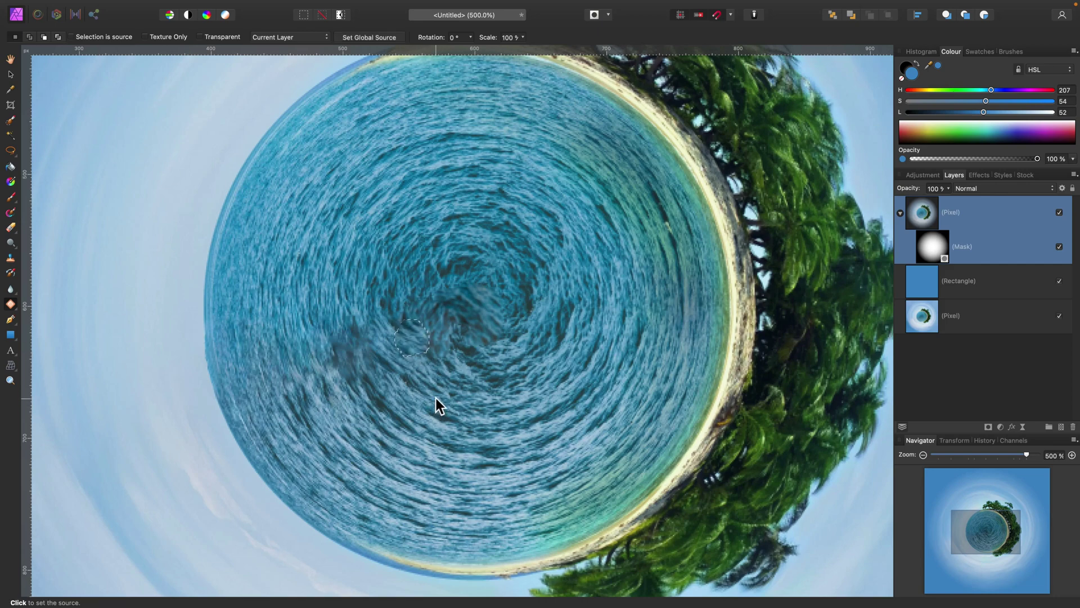
{"action": "left_click", "coordinate": [465, 343]}
{"action": "mouse_move", "coordinate": [465, 343]}
{"action": "left_mouse_down"}
{"action": "mouse_move", "coordinate": [473, 322]}
{"action": "mouse_move", "coordinate": [498, 339]}
{"action": "left_mouse_up"}
{"action": "key", "text": "super+d"}
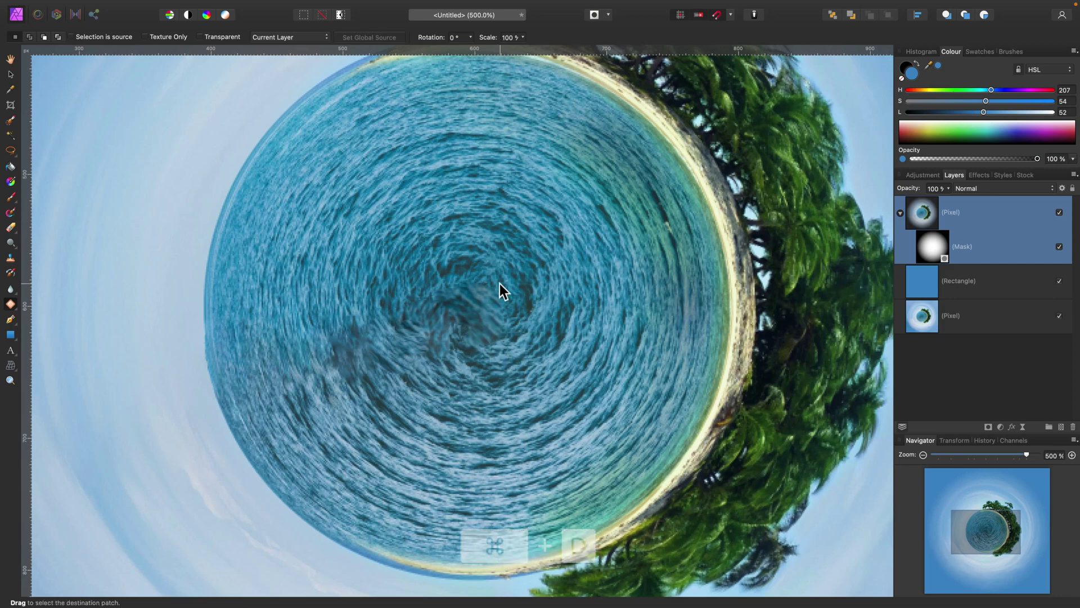
Cover further dark spots around the water centre with cleaner water.
{"action": "left_click_drag", "start_coordinate": [495, 278], "coordinate": [453, 279]}
{"action": "left_click_drag", "start_coordinate": [507, 316], "coordinate": [509, 314]}
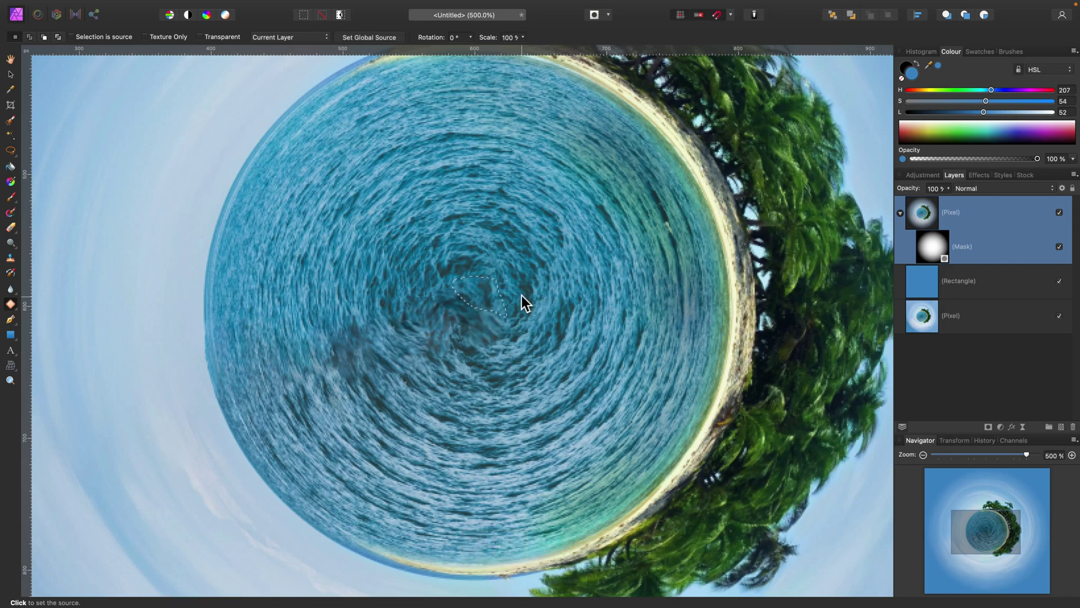
{"action": "key", "text": "super"}
{"action": "key", "text": "super+d"}
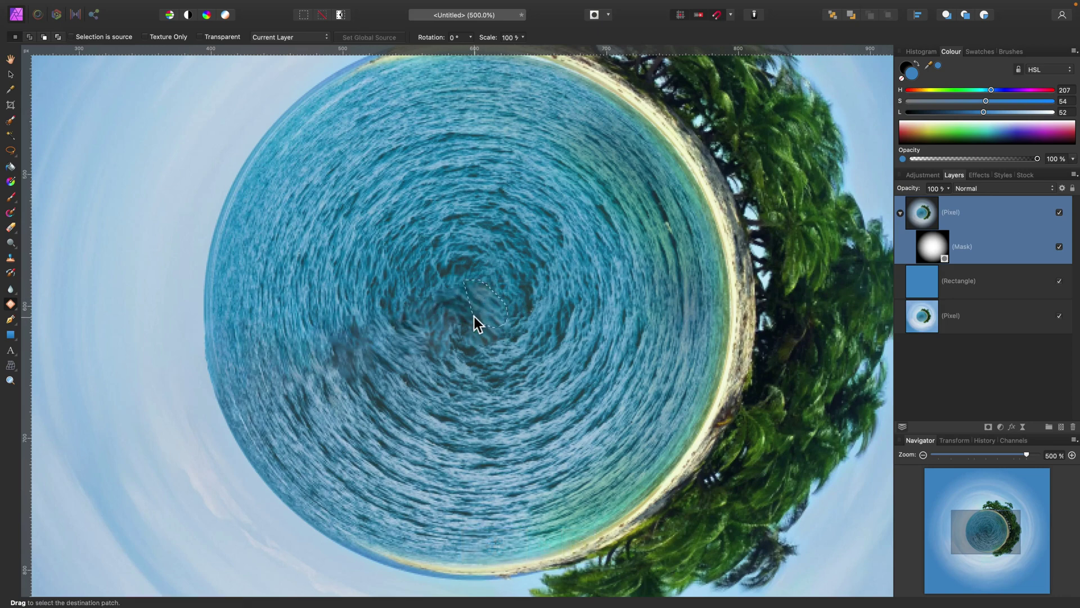
{"action": "left_click_drag", "start_coordinate": [483, 310], "coordinate": [484, 312]}
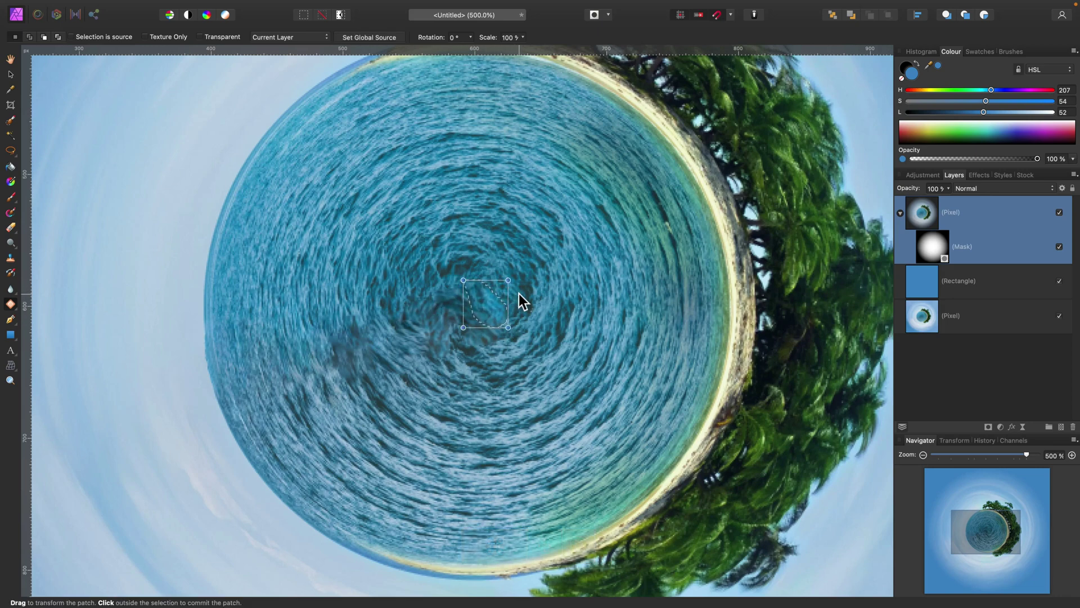
{"action": "left_click", "coordinate": [460, 282]}
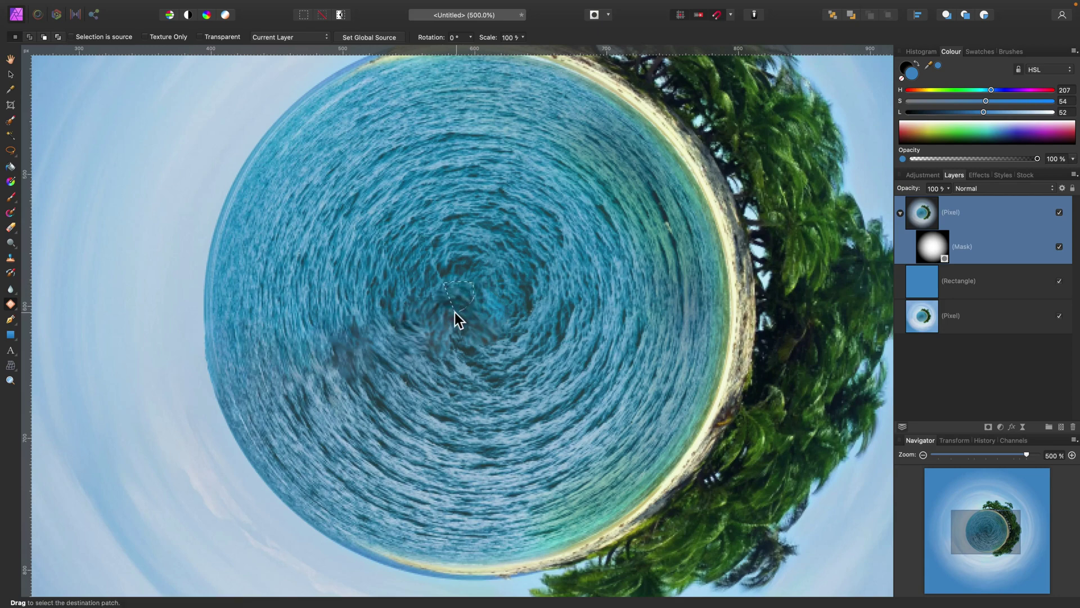
{"action": "mouse_move", "coordinate": [448, 314]}
{"action": "left_mouse_down"}
{"action": "mouse_move", "coordinate": [417, 298]}
{"action": "mouse_move", "coordinate": [417, 279]}
{"action": "left_mouse_up"}
{"action": "left_click", "coordinate": [433, 269]}
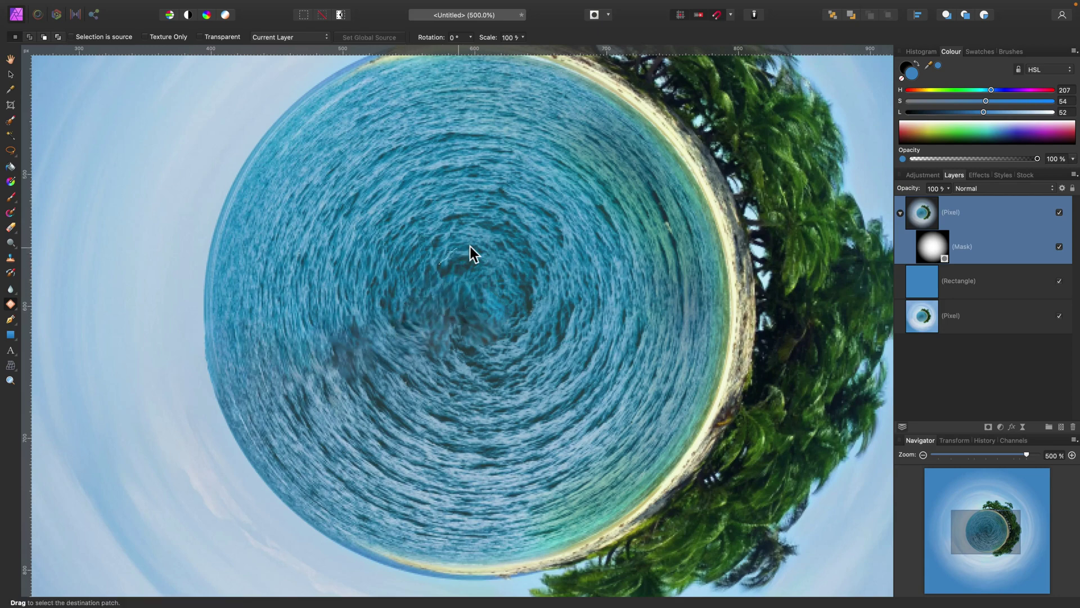
{"action": "left_click_drag", "start_coordinate": [459, 279], "coordinate": [450, 260]}
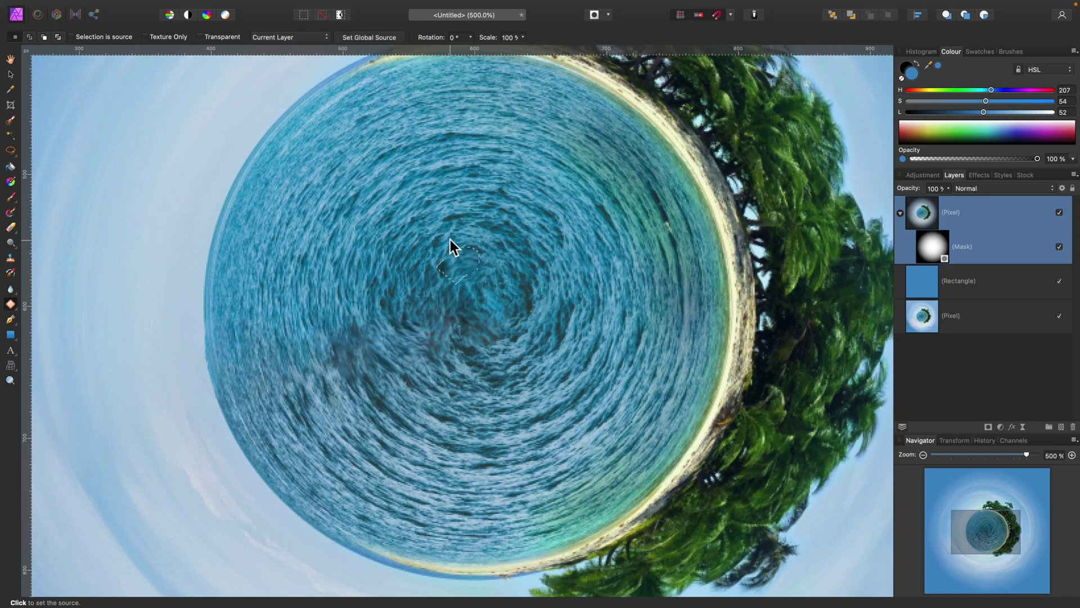
{"action": "left_click", "coordinate": [450, 239]}
Patch the remaining dark areas until the central water looks even.
{"action": "mouse_move", "coordinate": [353, 380]}
{"action": "left_mouse_down"}
{"action": "mouse_move", "coordinate": [328, 366]}
{"action": "mouse_move", "coordinate": [326, 347]}
{"action": "mouse_move", "coordinate": [339, 329]}
{"action": "mouse_move", "coordinate": [359, 367]}
{"action": "left_mouse_up"}
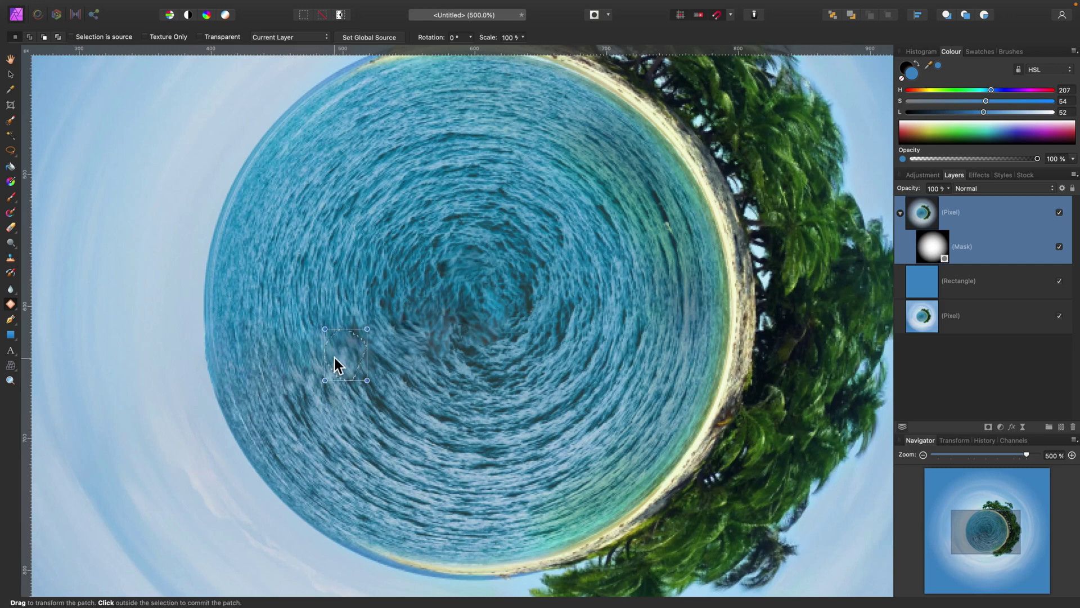
{"action": "left_click", "coordinate": [344, 314]}
{"action": "mouse_move", "coordinate": [346, 316]}
{"action": "left_mouse_down"}
{"action": "mouse_move", "coordinate": [367, 348]}
{"action": "mouse_move", "coordinate": [343, 349]}
{"action": "left_mouse_up"}
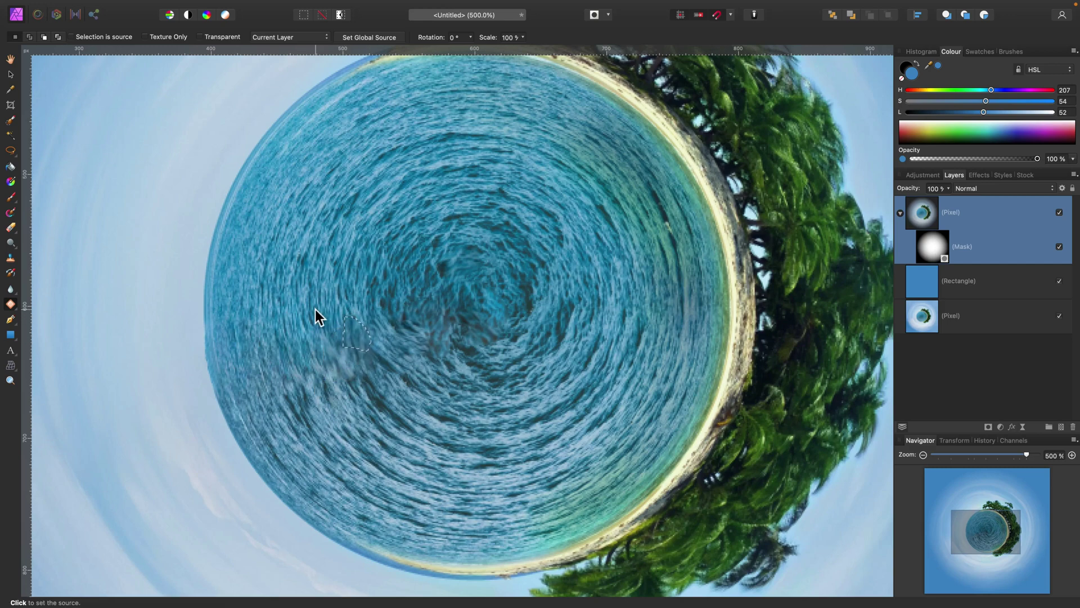
{"action": "left_click", "coordinate": [423, 347]}
{"action": "mouse_move", "coordinate": [451, 350]}
{"action": "left_mouse_down"}
{"action": "mouse_move", "coordinate": [444, 365]}
{"action": "mouse_move", "coordinate": [489, 324]}
{"action": "mouse_move", "coordinate": [505, 344]}
{"action": "mouse_move", "coordinate": [509, 280]}
{"action": "mouse_move", "coordinate": [545, 280]}
{"action": "left_mouse_up"}
{"action": "left_click", "coordinate": [473, 347]}
{"action": "left_click", "coordinate": [528, 315]}
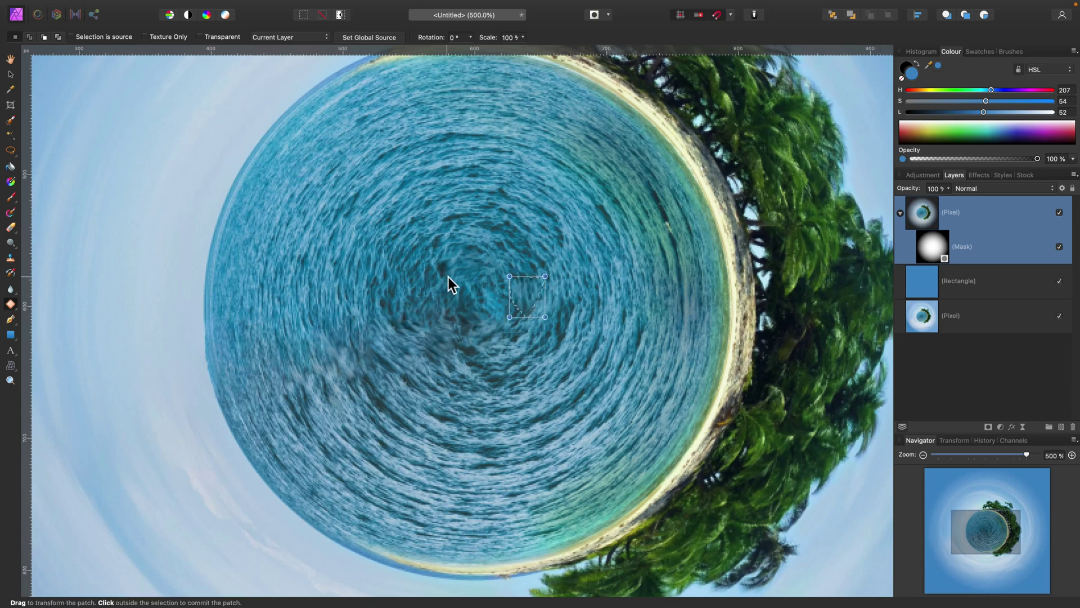
{"action": "left_click", "coordinate": [424, 255]}
{"action": "mouse_move", "coordinate": [424, 255]}
{"action": "left_mouse_down"}
{"action": "mouse_move", "coordinate": [452, 268]}
{"action": "mouse_move", "coordinate": [411, 276]}
{"action": "mouse_move", "coordinate": [445, 315]}
{"action": "mouse_move", "coordinate": [458, 315]}
{"action": "mouse_move", "coordinate": [450, 343]}
{"action": "left_mouse_up"}
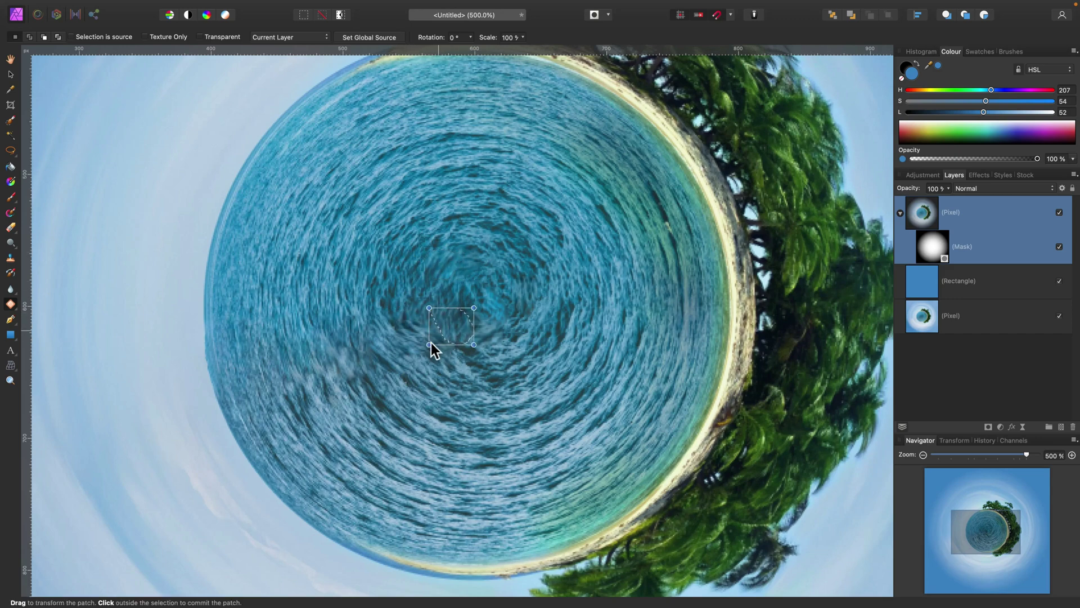
{"action": "mouse_move", "coordinate": [441, 369]}
{"action": "left_mouse_down"}
{"action": "mouse_move", "coordinate": [413, 335]}
{"action": "mouse_move", "coordinate": [436, 318]}
{"action": "mouse_move", "coordinate": [465, 322]}
{"action": "mouse_move", "coordinate": [457, 359]}
{"action": "mouse_move", "coordinate": [471, 381]}
{"action": "left_mouse_up"}
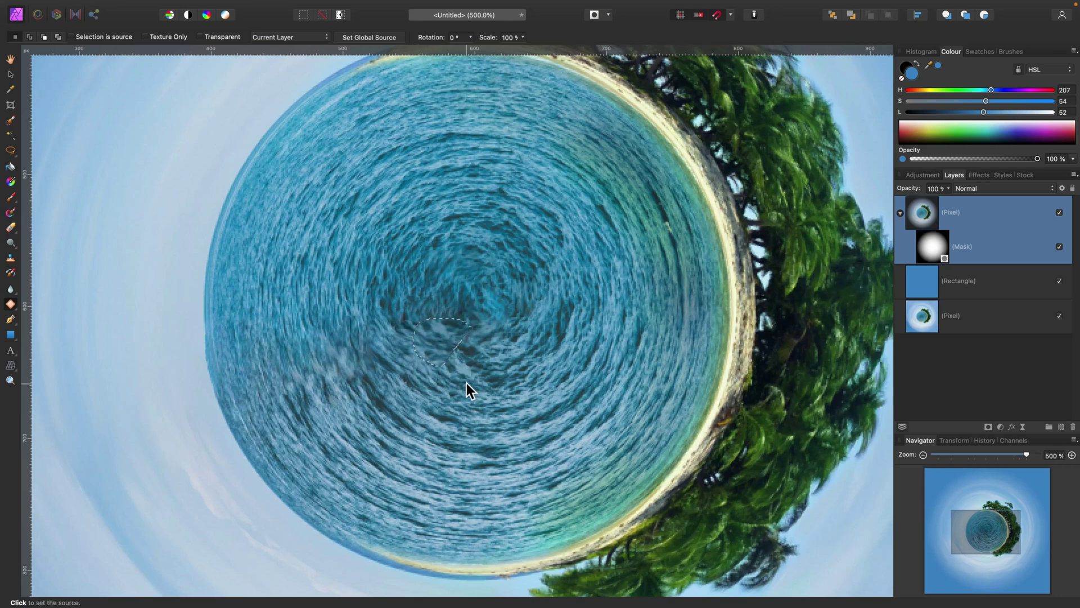
{"action": "left_click", "coordinate": [504, 310]}
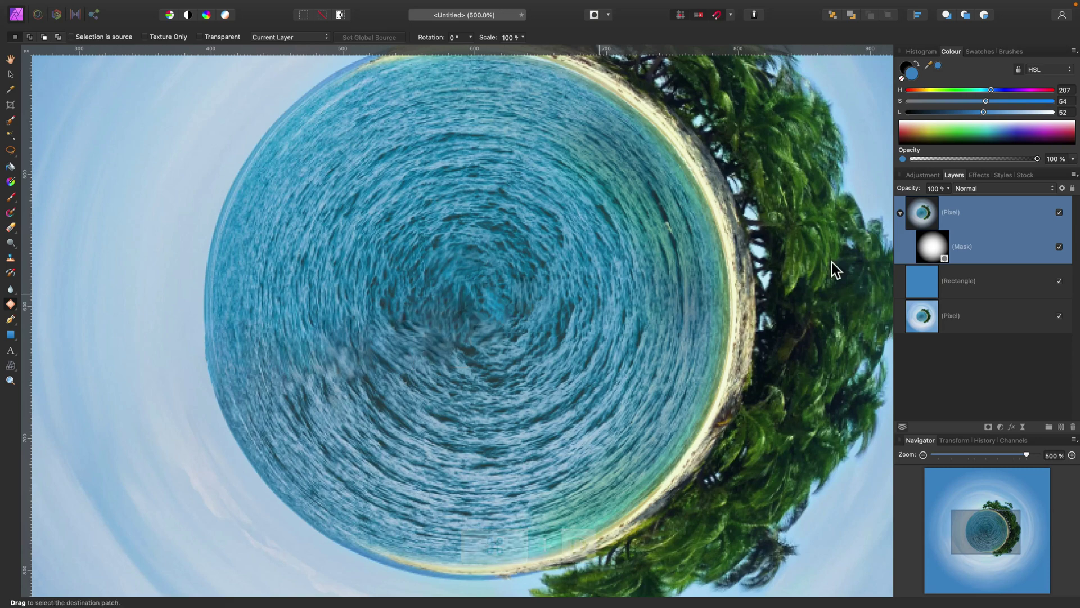
Duplicate the masked island layer and expand the new copy to show its mask.
{"action": "right_click", "coordinate": [974, 214]}
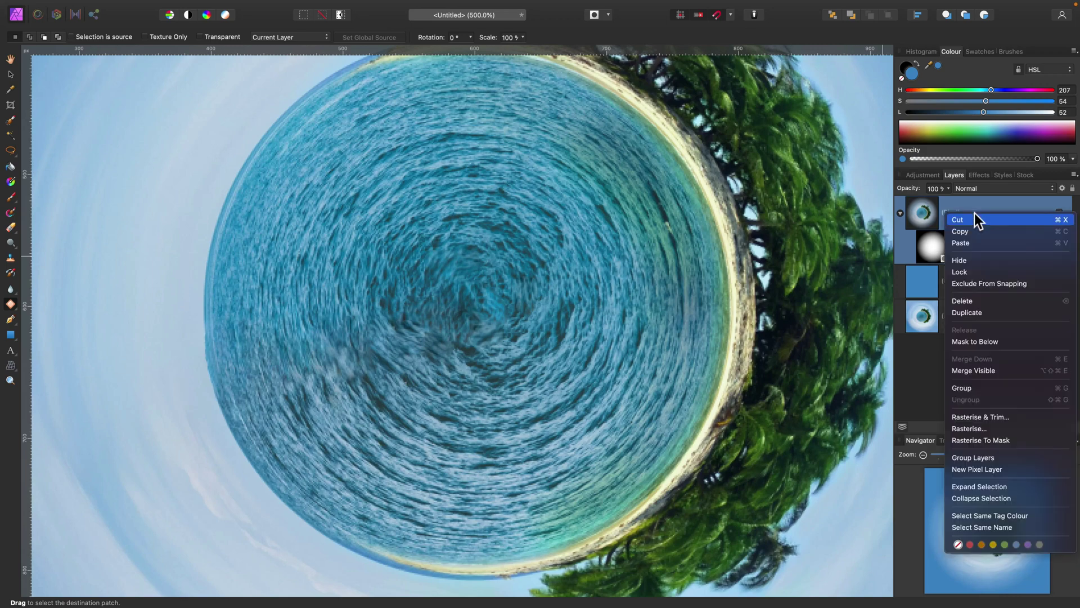
{"action": "left_click", "coordinate": [977, 313]}
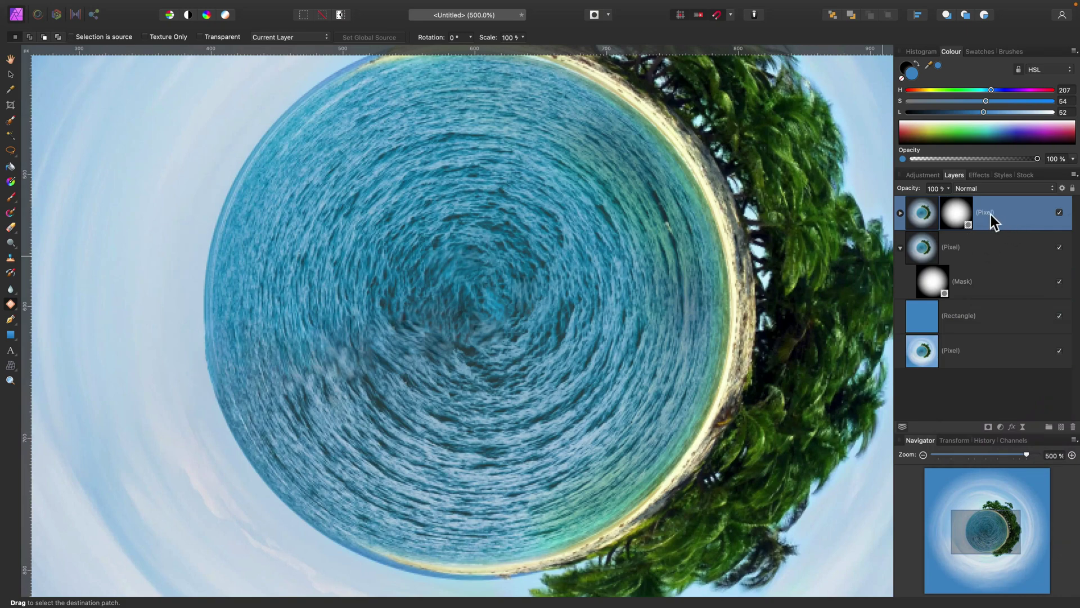
{"action": "left_click", "coordinate": [900, 213]}
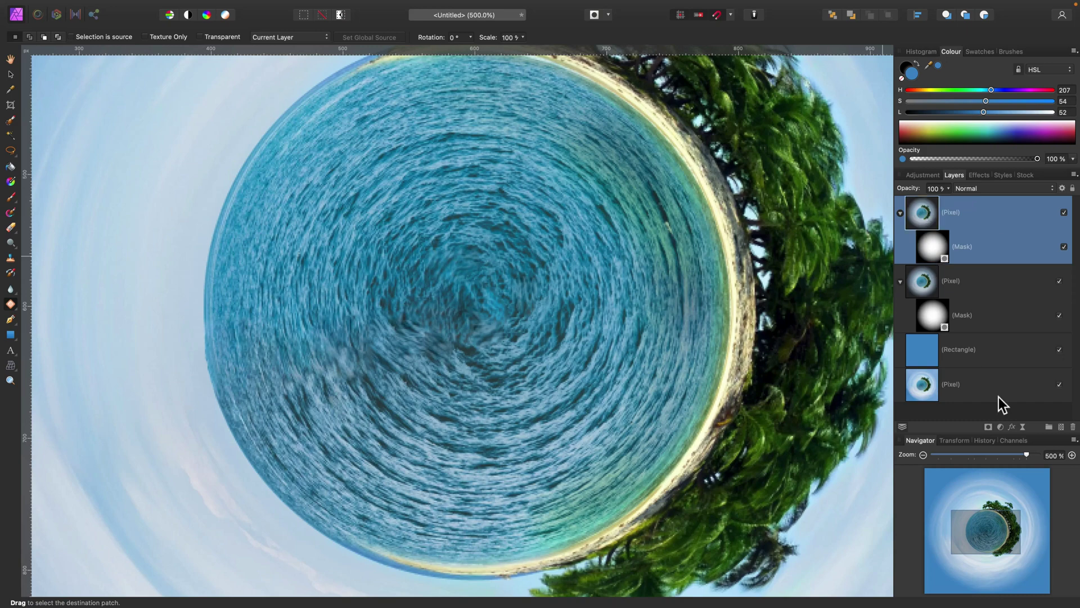
Add a Radial Blur live filter to the top island copy with an 11° angle.
{"action": "left_click", "coordinate": [1024, 427]}
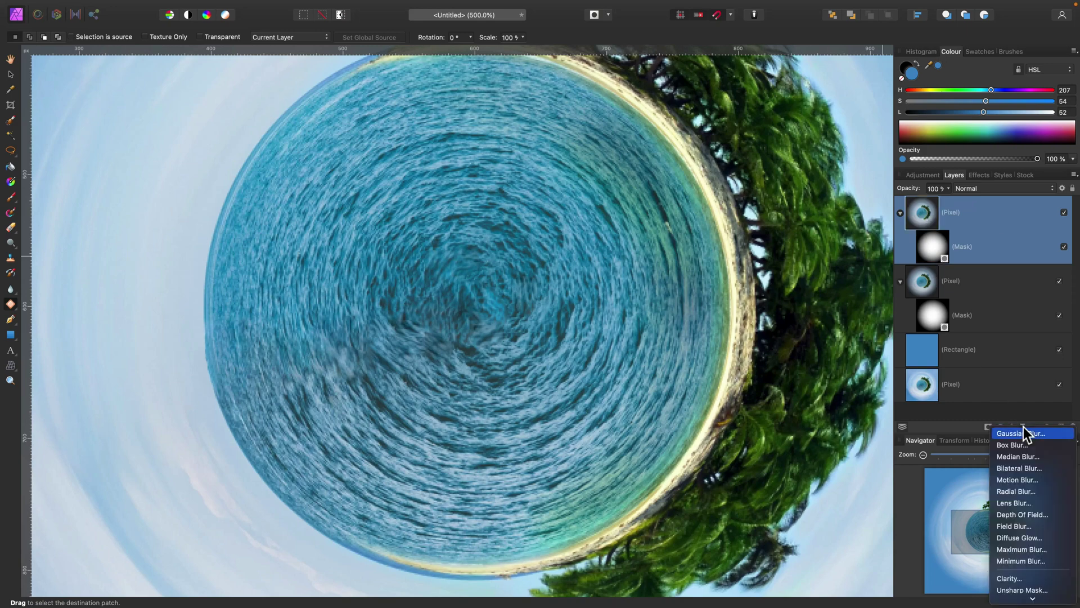
{"action": "left_click", "coordinate": [1010, 492]}
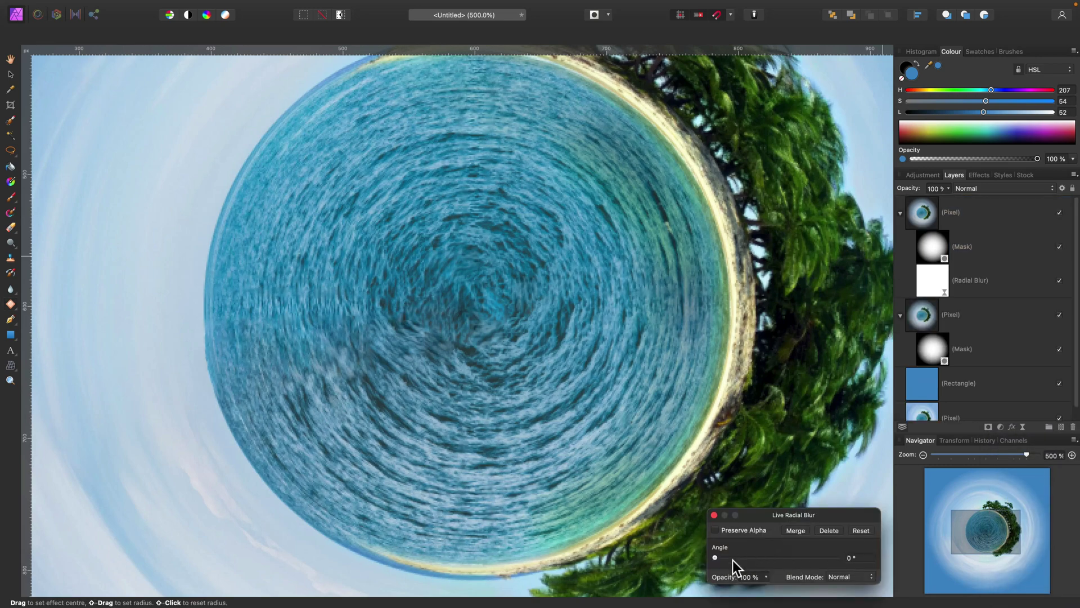
{"action": "mouse_move", "coordinate": [734, 558]}
{"action": "left_mouse_down"}
{"action": "mouse_move", "coordinate": [796, 559]}
{"action": "mouse_move", "coordinate": [728, 557]}
{"action": "mouse_move", "coordinate": [750, 558]}
{"action": "left_mouse_up"}
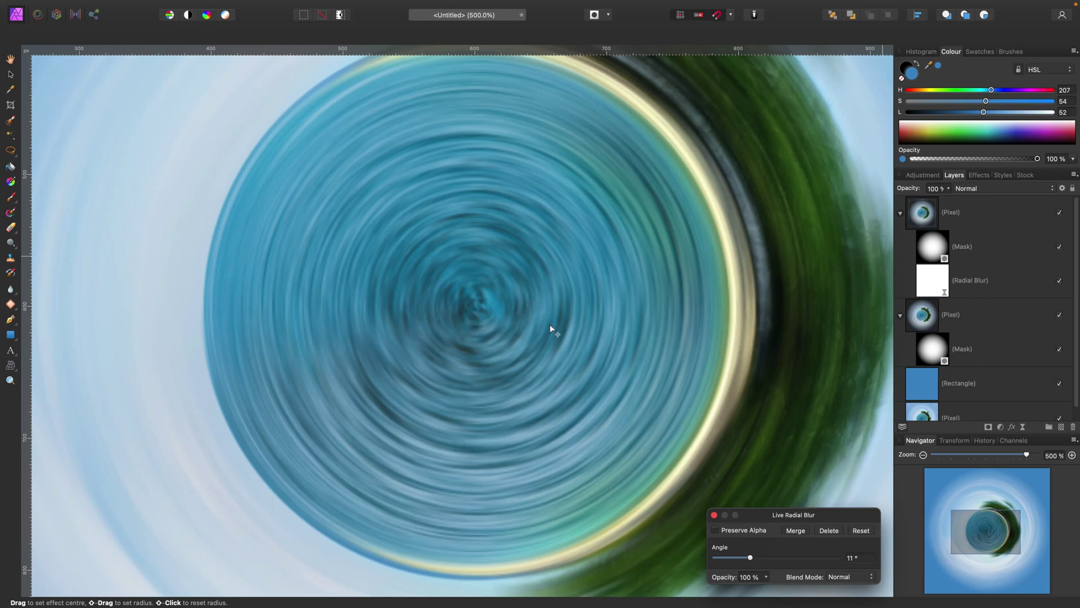
Fill the top copy's mask with a black radial gradient from the planet centre.
{"action": "left_click", "coordinate": [715, 515]}
{"action": "left_click", "coordinate": [930, 247]}
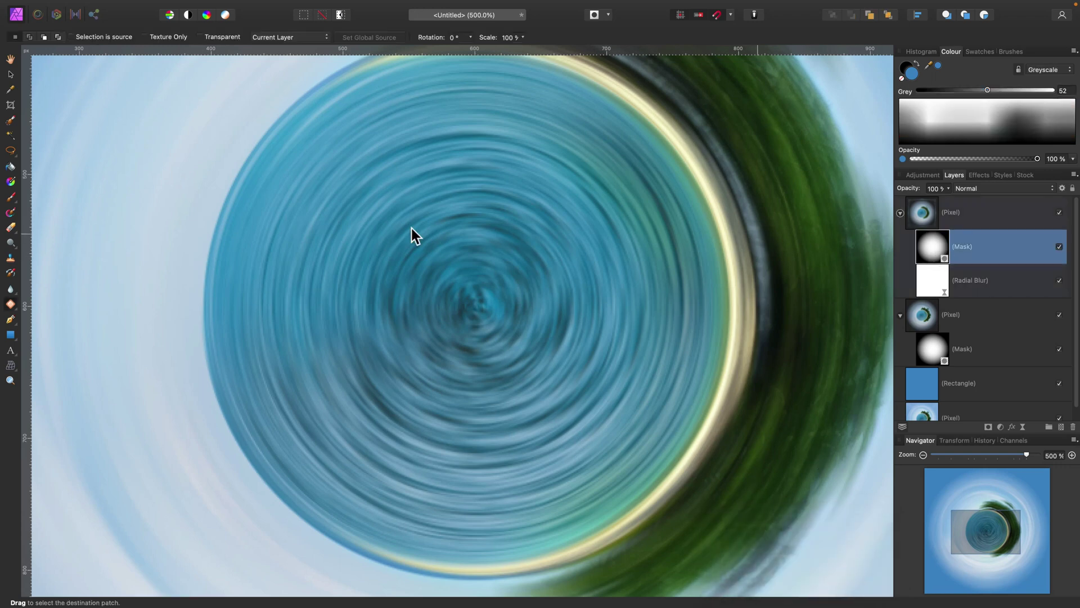
{"action": "left_click", "coordinate": [10, 212]}
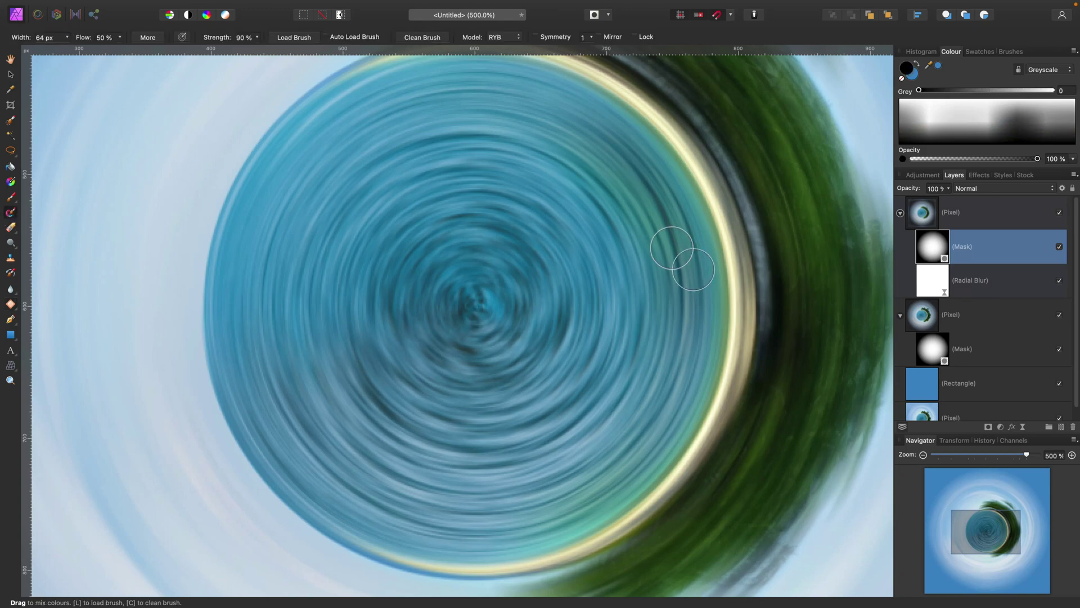
{"action": "key", "text": "super+minus"}
{"action": "key", "text": "super+minus"}
{"action": "key", "text": "super+minus"}
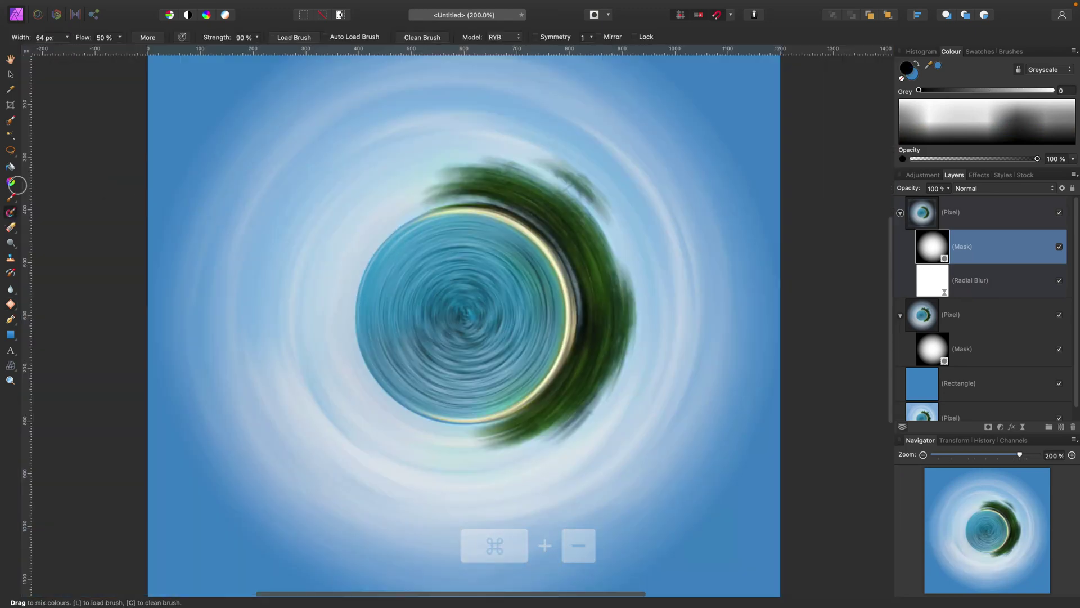
{"action": "left_click", "coordinate": [11, 181]}
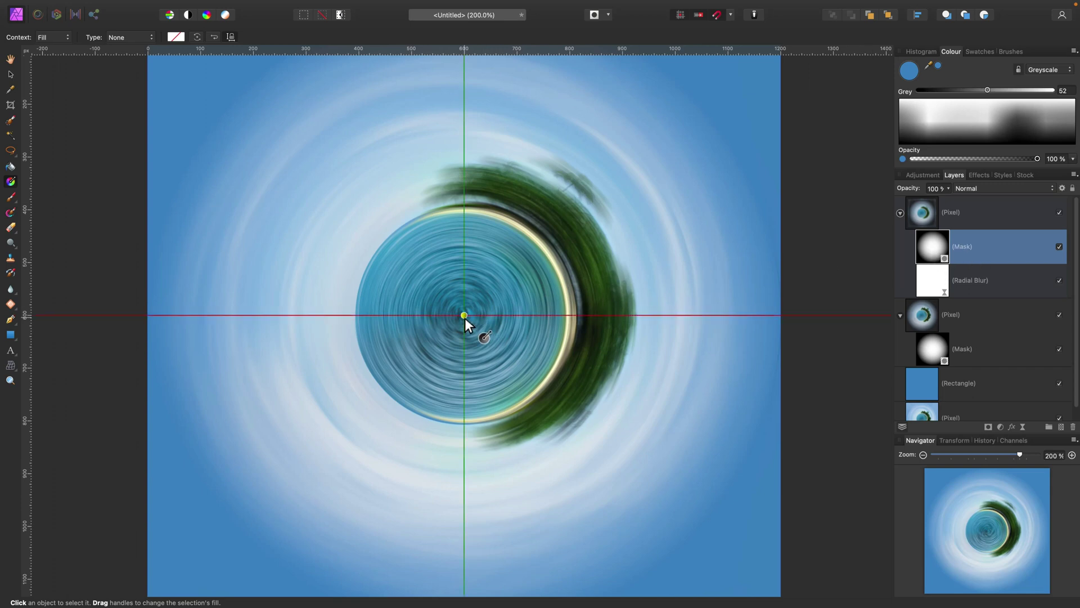
{"action": "left_click_drag", "start_coordinate": [465, 317], "coordinate": [522, 269]}
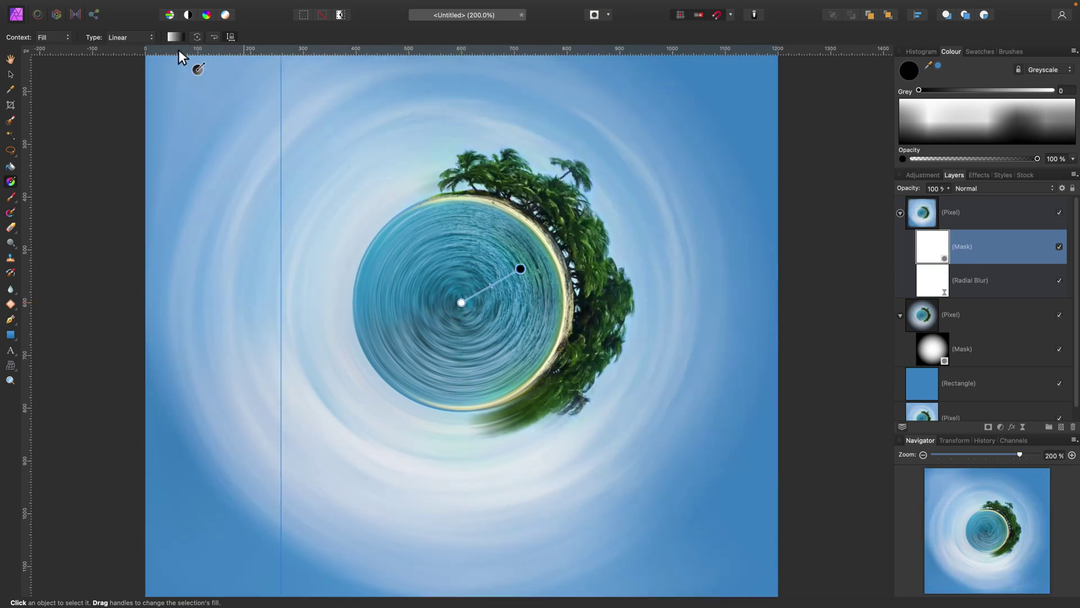
{"action": "left_click", "coordinate": [139, 37]}
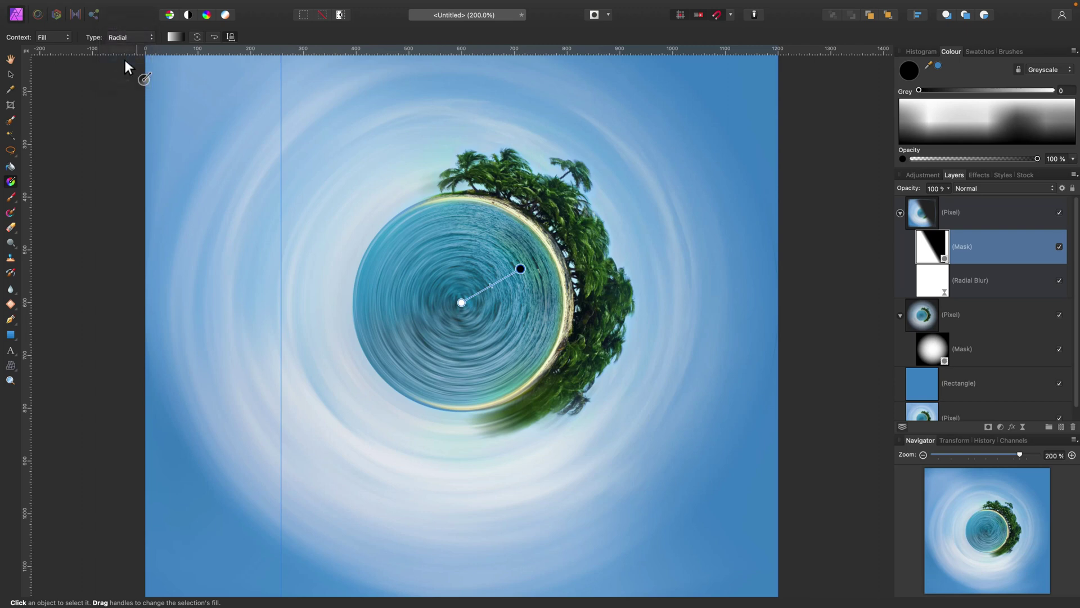
{"action": "left_click", "coordinate": [124, 58]}
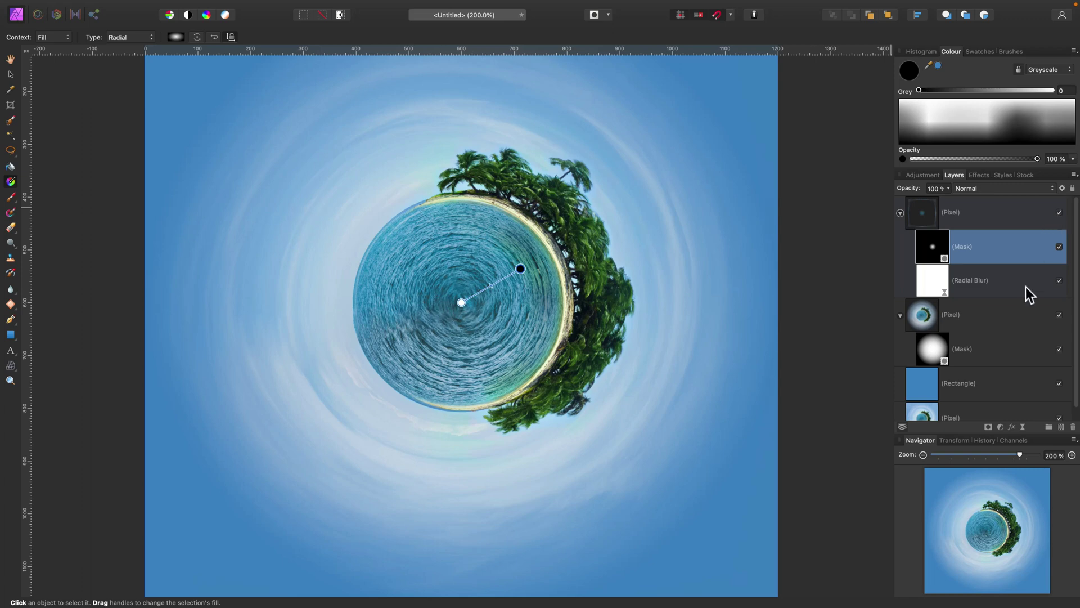
{"action": "left_click", "coordinate": [900, 214]}
Add a new empty pixel layer above the top layer group.
{"action": "left_click", "coordinate": [978, 248]}
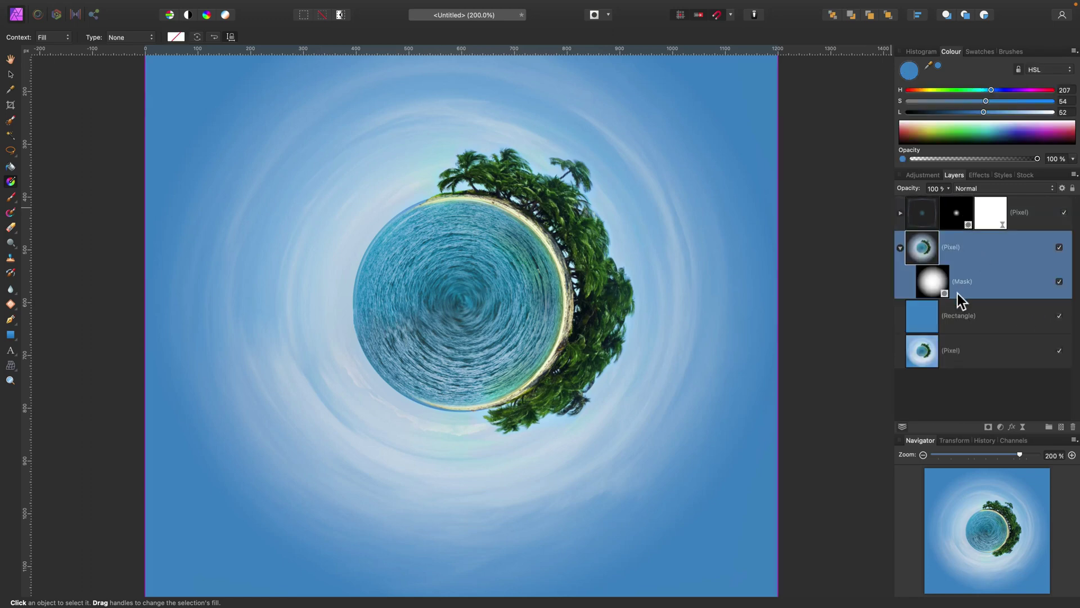
{"action": "left_click", "coordinate": [1000, 315]}
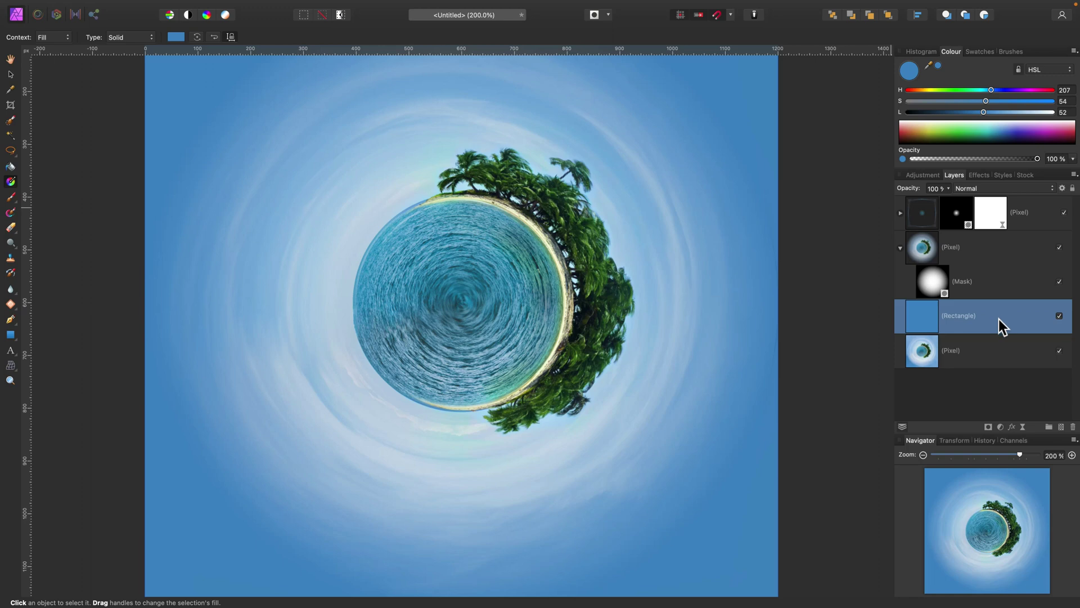
{"action": "key", "text": "super+minus"}
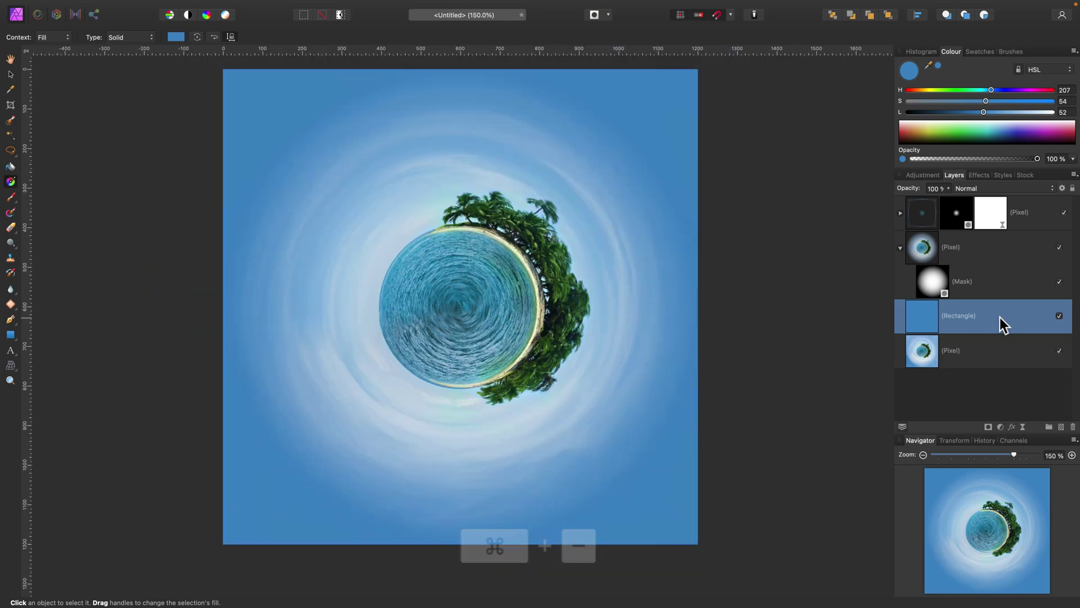
{"action": "left_click", "coordinate": [1050, 217]}
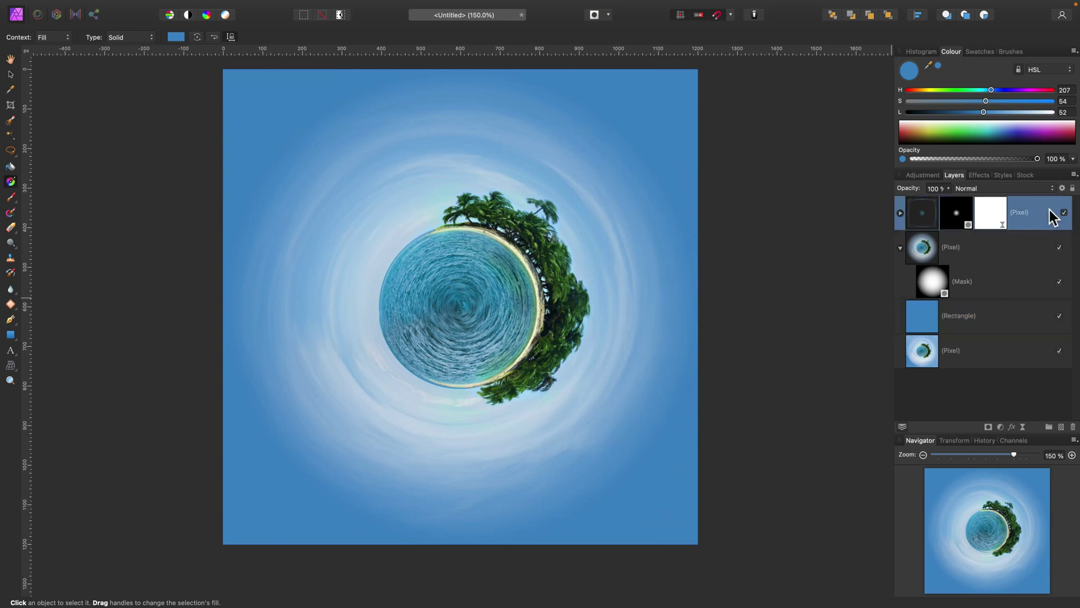
{"action": "left_click", "coordinate": [1062, 427]}
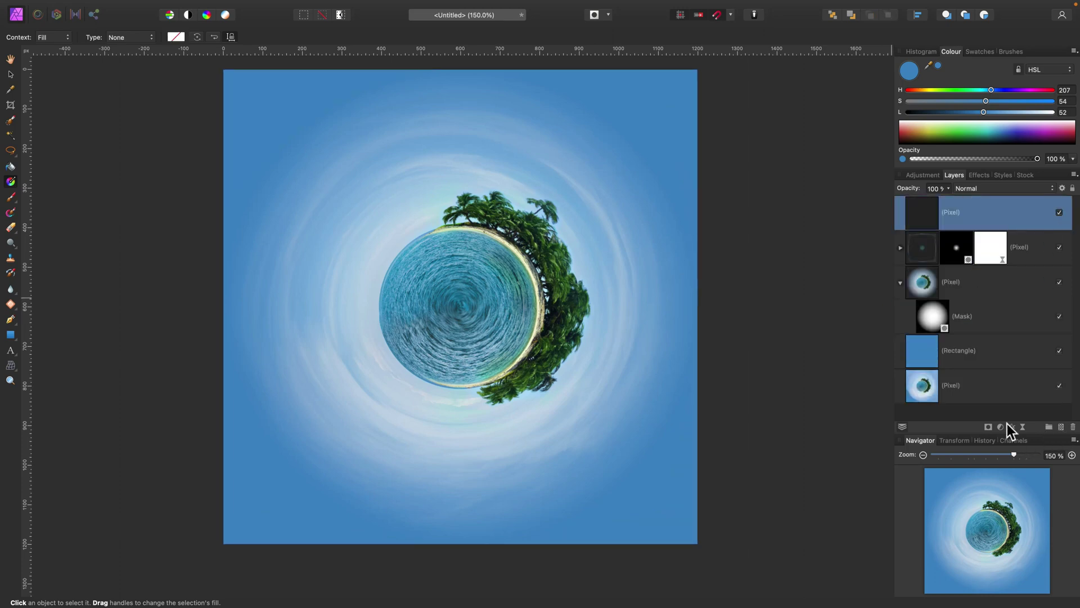
{"action": "left_click", "coordinate": [11, 213]}
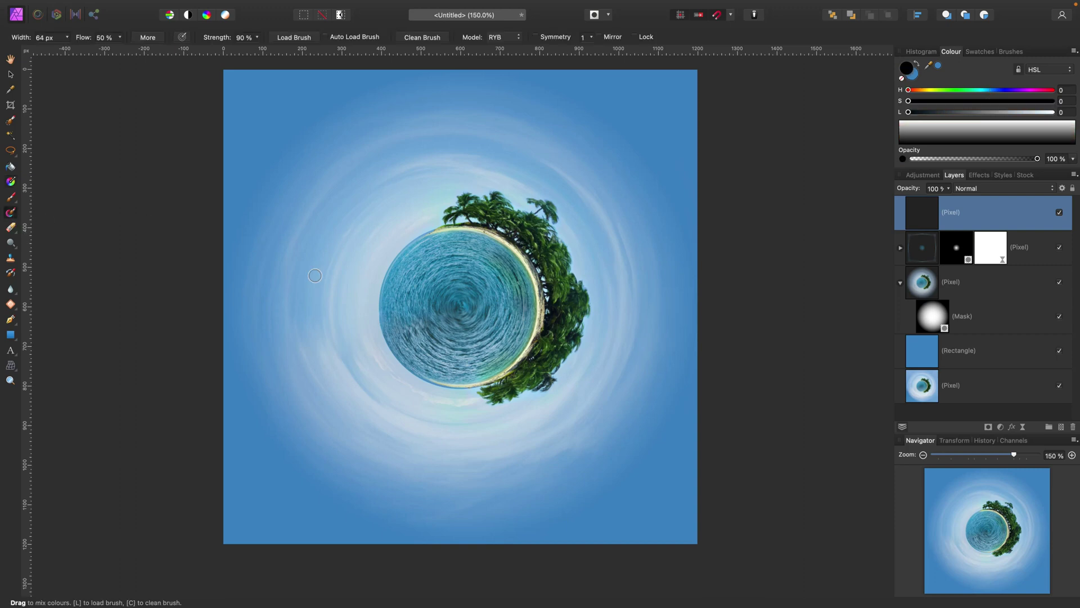
{"action": "left_click", "coordinate": [11, 181]}
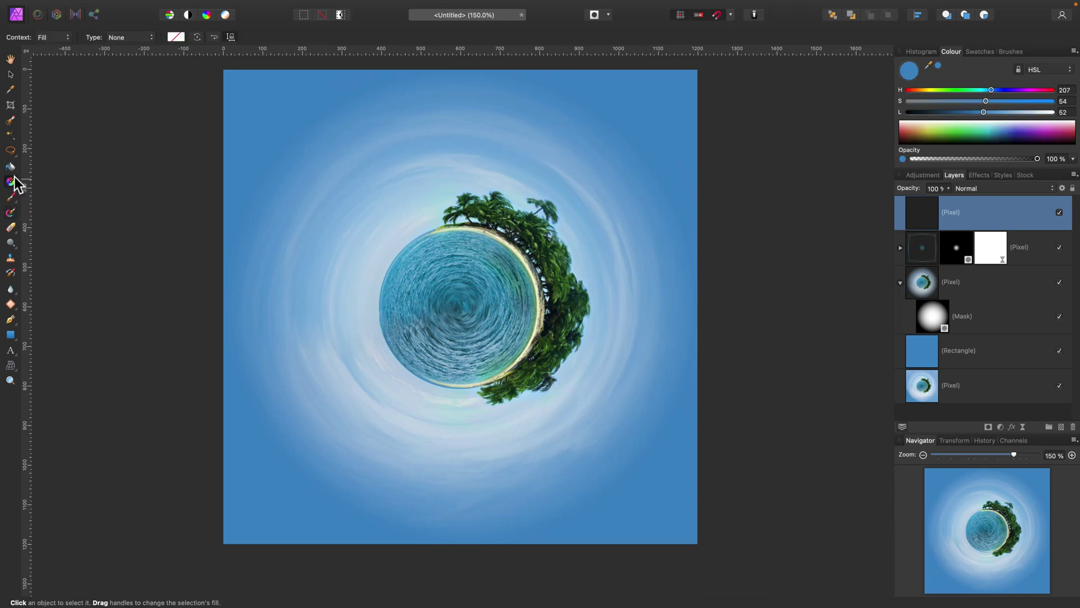
Drag a wide radial gradient outward from the image centre on the new layer.
{"action": "left_click_drag", "start_coordinate": [460, 307], "coordinate": [631, 307]}
{"action": "left_click", "coordinate": [150, 38]}
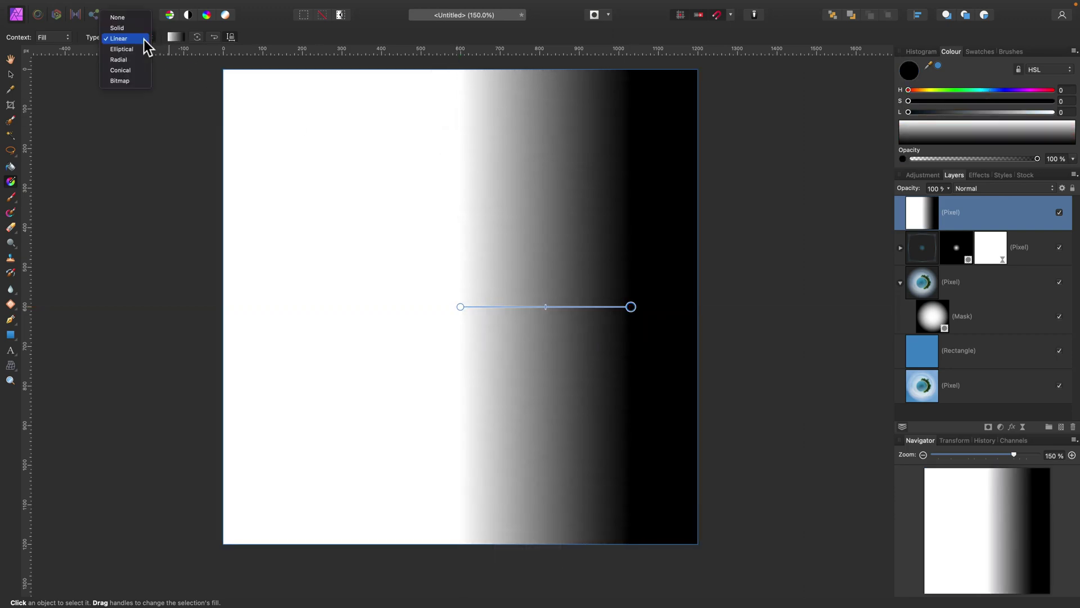
{"action": "left_click", "coordinate": [128, 60]}
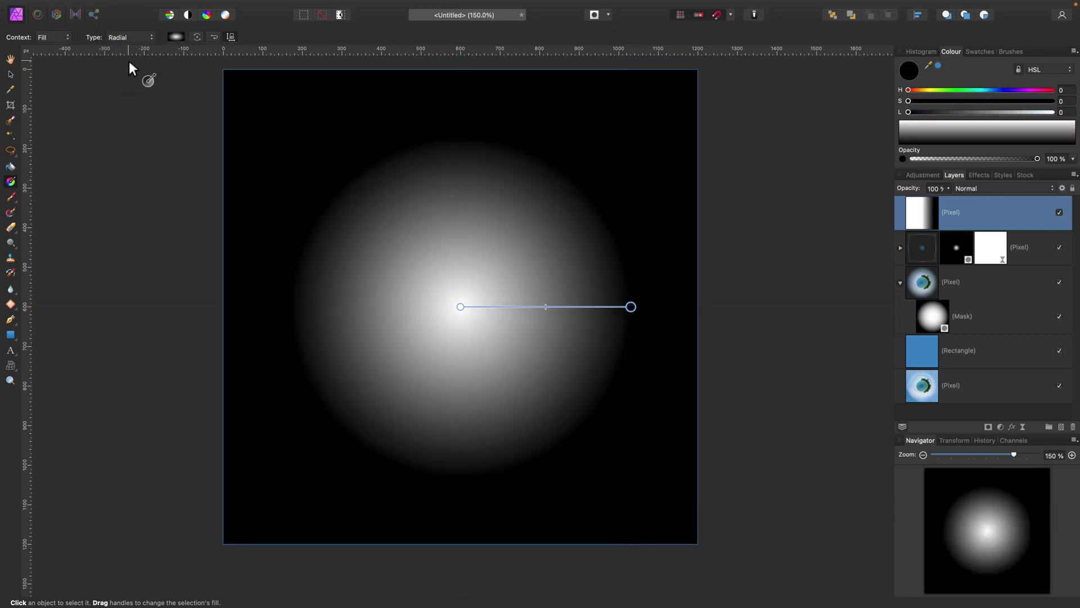
{"action": "left_click_drag", "start_coordinate": [632, 306], "coordinate": [670, 306]}
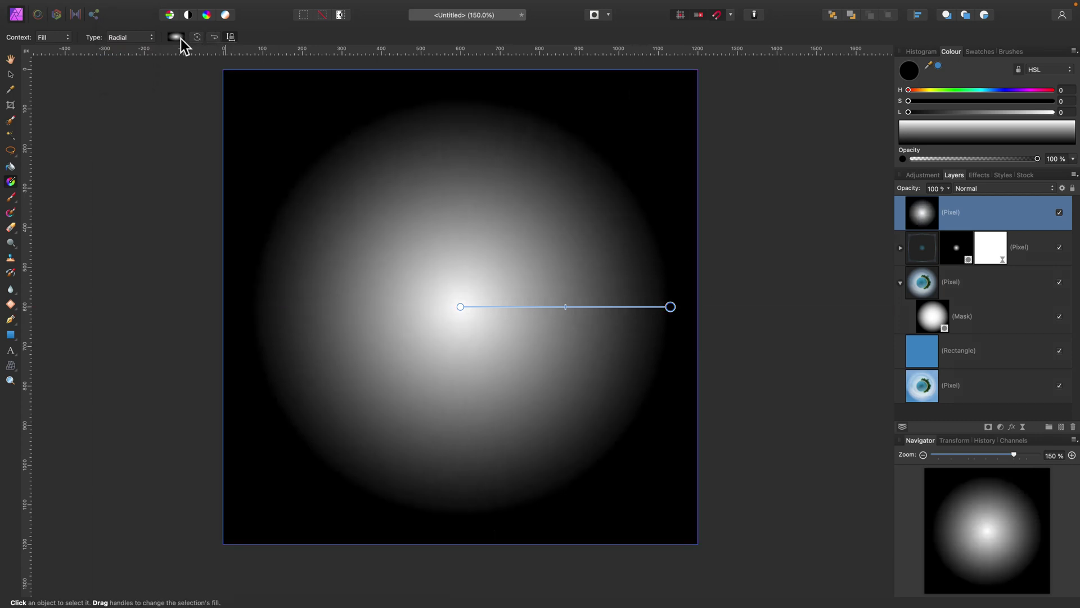
Set the gradient's outer stop to near-black navy blue (H214 S100 L6).
{"action": "left_click", "coordinate": [176, 36]}
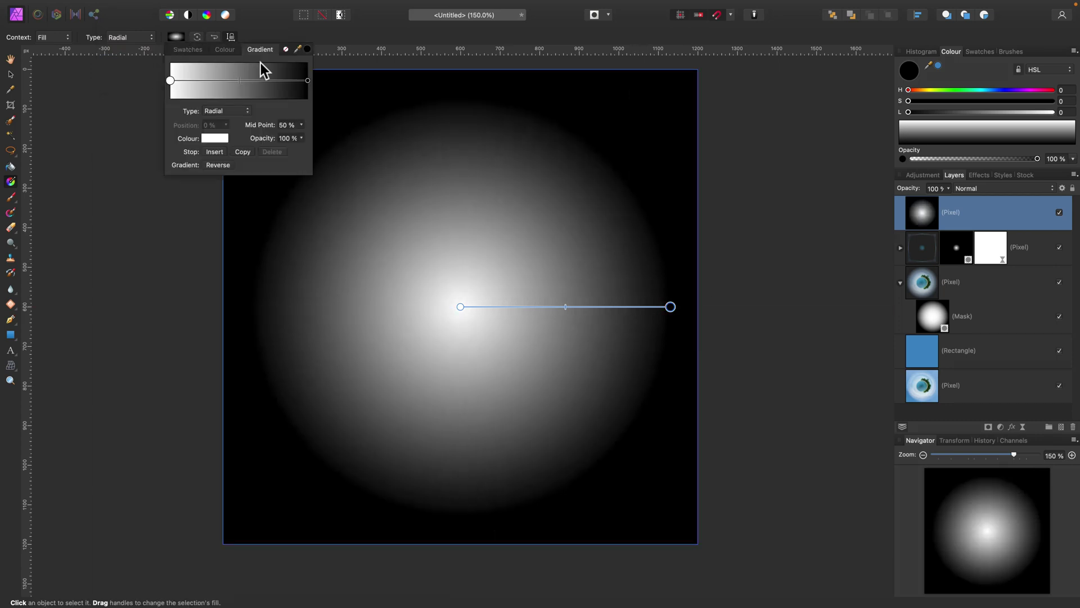
{"action": "left_click", "coordinate": [308, 81]}
{"action": "left_click", "coordinate": [218, 138]}
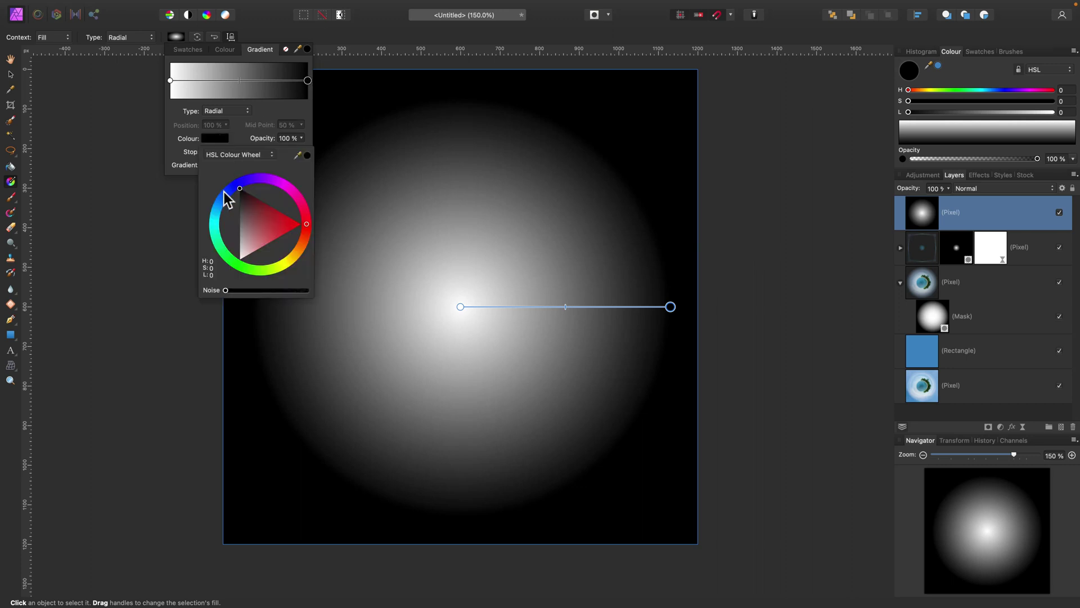
{"action": "left_click_drag", "start_coordinate": [228, 190], "coordinate": [219, 197]}
{"action": "left_click_drag", "start_coordinate": [250, 234], "coordinate": [247, 293]}
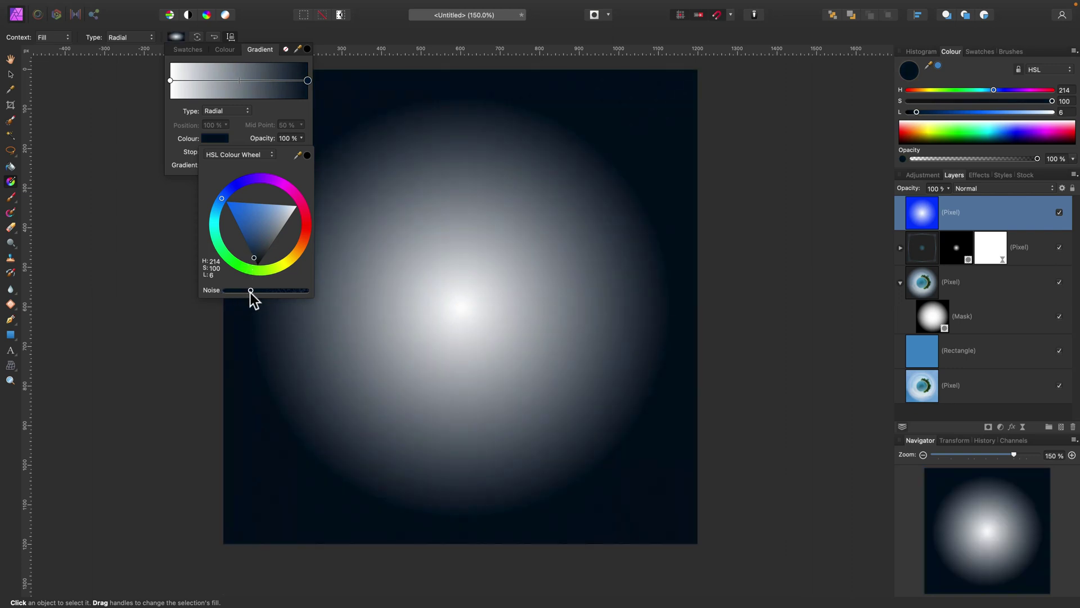
{"action": "left_click", "coordinate": [1001, 190]}
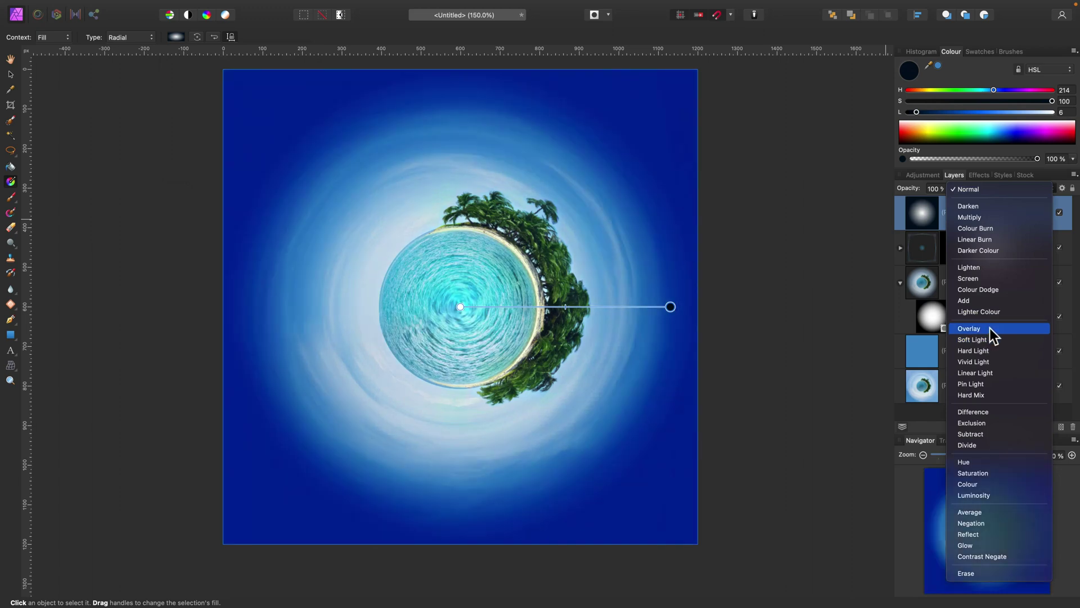
Set the gradient layer to Overlay at 20% opacity and toggle its visibility to compare.
{"action": "left_click", "coordinate": [989, 329]}
{"action": "left_click", "coordinate": [948, 188]}
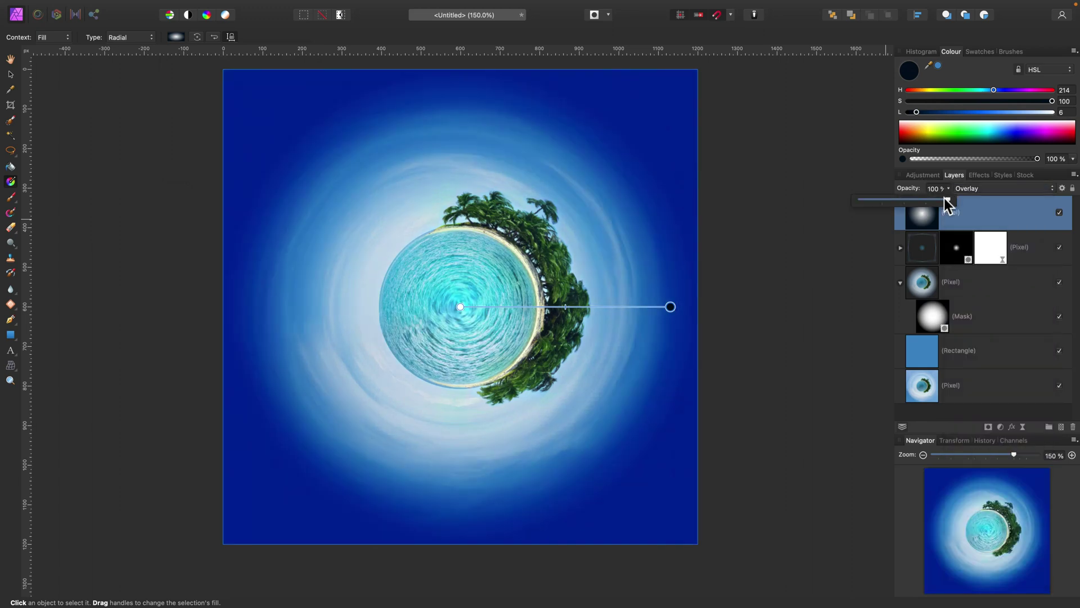
{"action": "left_click_drag", "start_coordinate": [944, 198], "coordinate": [875, 201]}
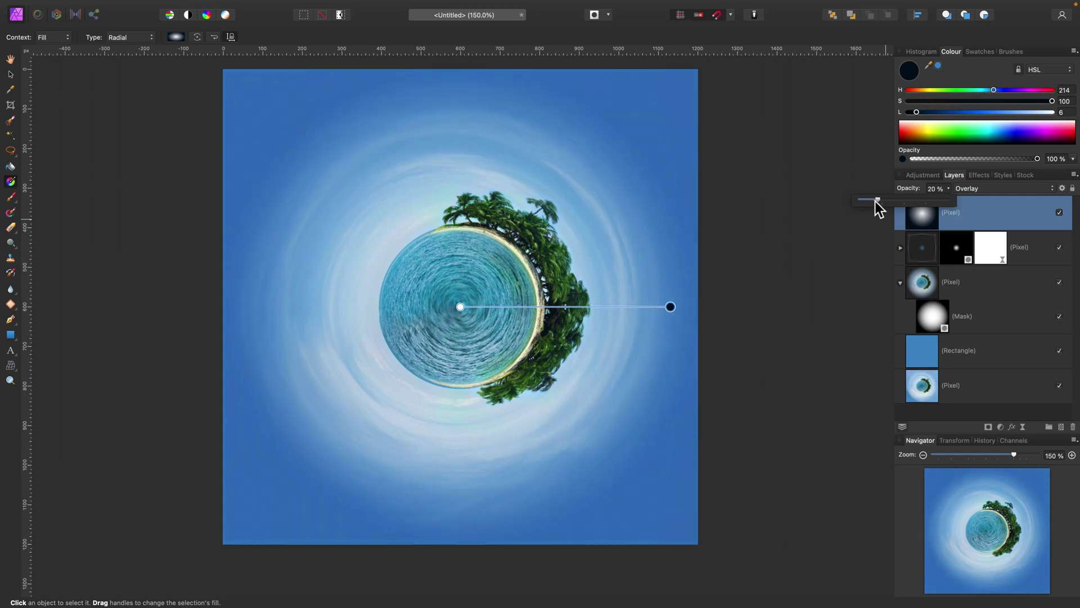
{"action": "left_click", "coordinate": [1059, 213]}
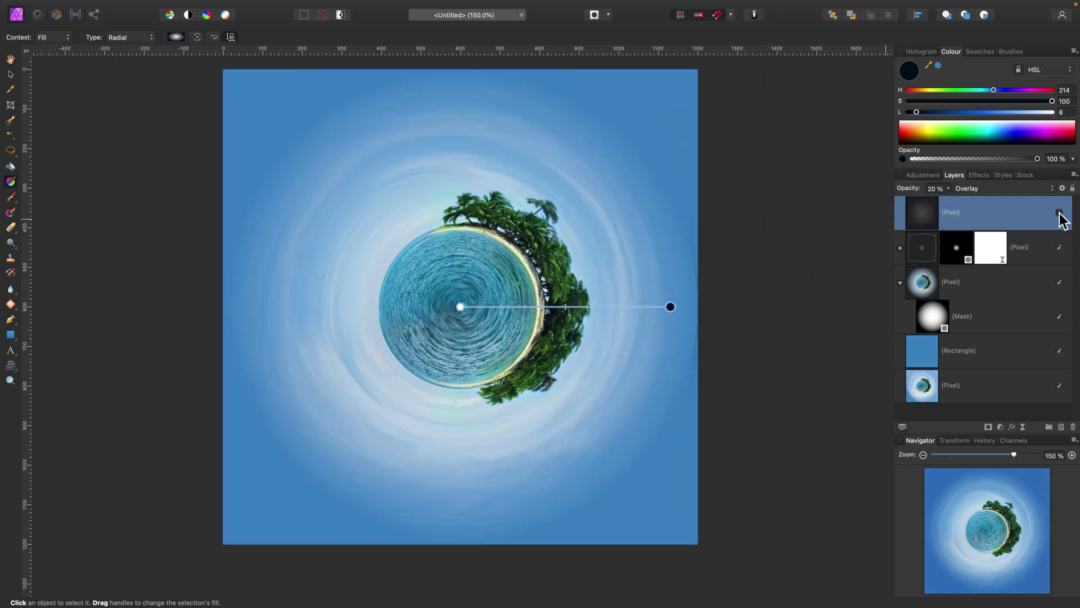
{"action": "left_click", "coordinate": [1060, 214]}
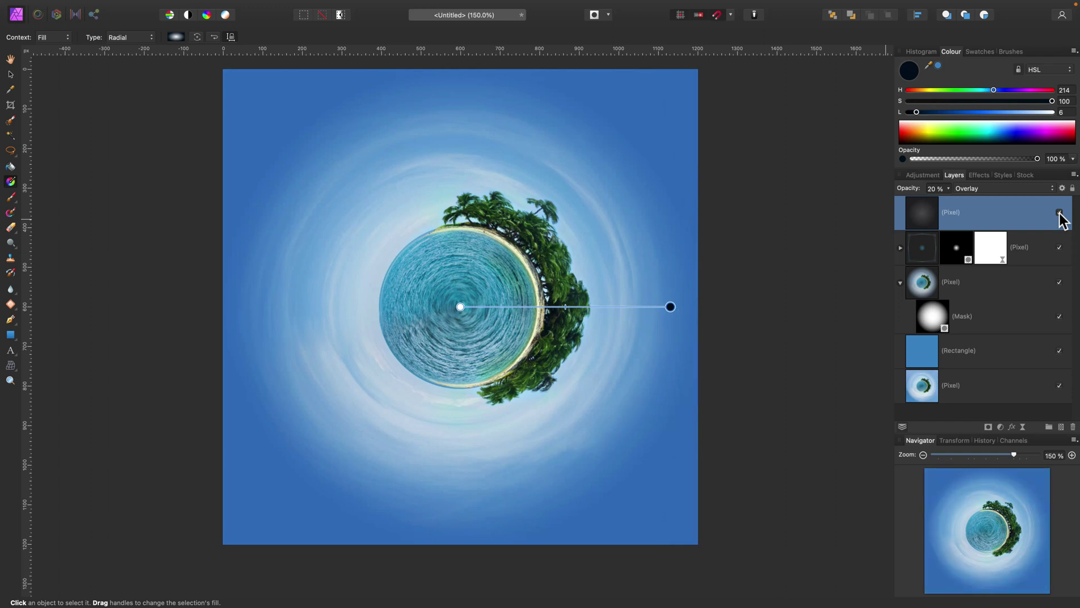
{"action": "left_click", "coordinate": [1015, 282]}
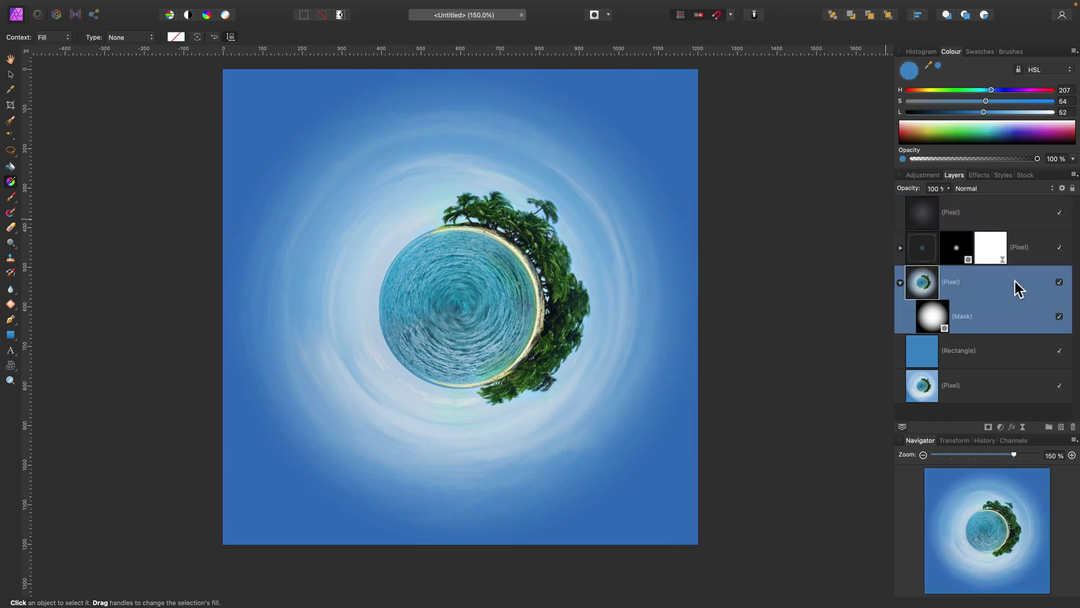
Rename the gradient, blurred copy and masked planet layers to 'spotlight', 'blur' and 'island'.
{"action": "scroll", "coordinate": [711, 218], "scroll_direction": "up", "scroll_amount": 2}
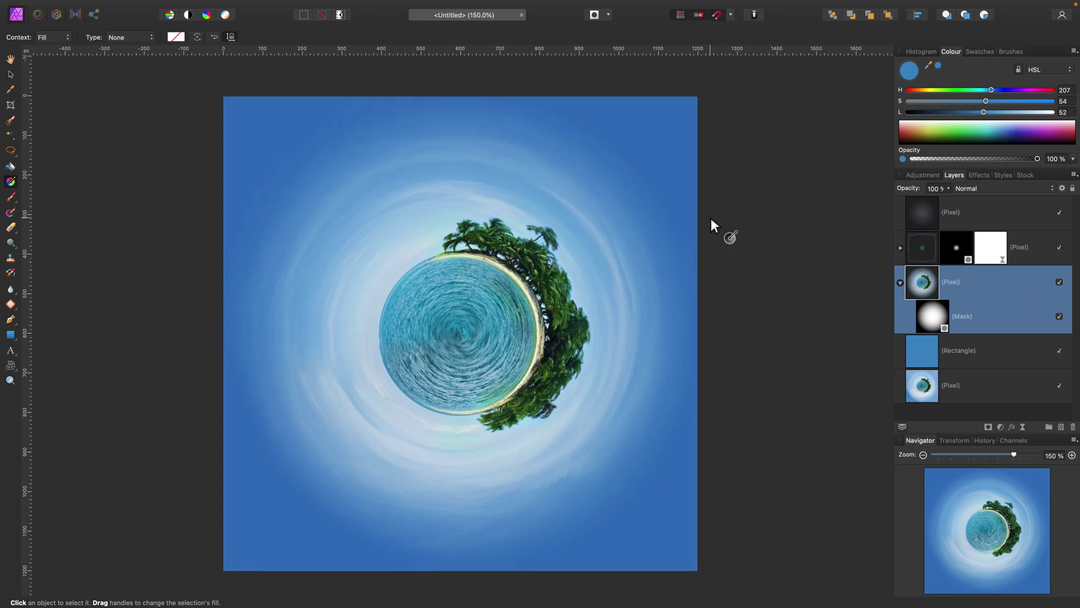
{"action": "left_click", "coordinate": [10, 74]}
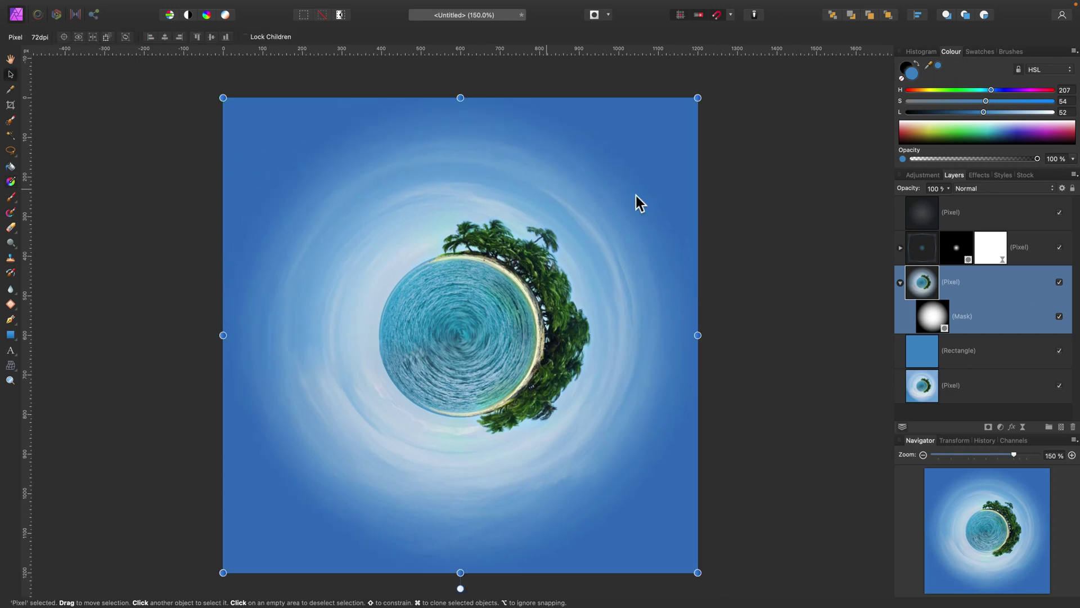
{"action": "left_click", "coordinate": [1006, 213]}
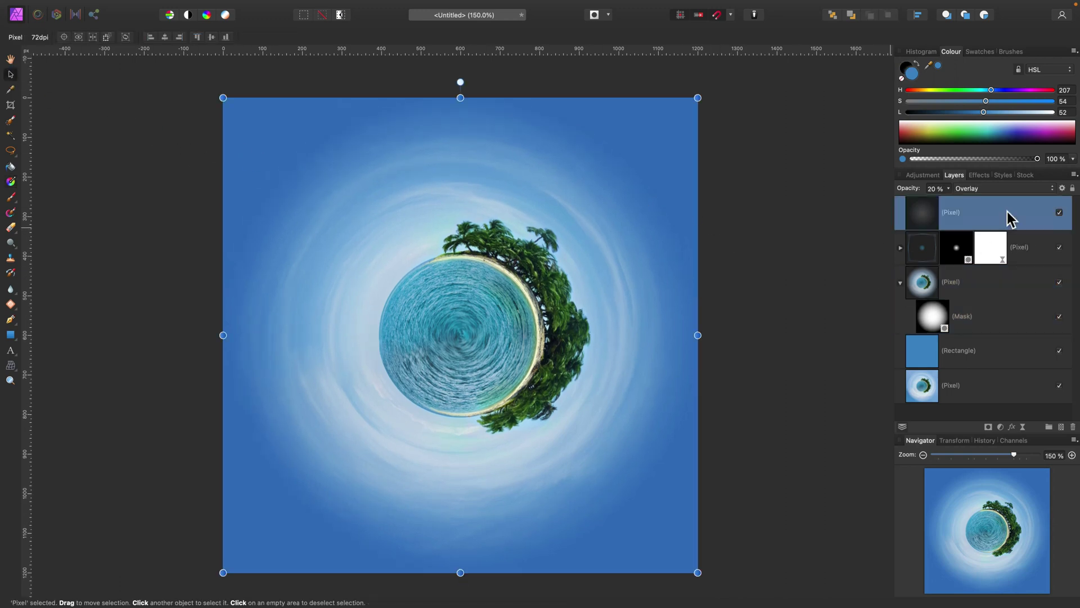
{"action": "double_click", "coordinate": [952, 211]}
{"action": "type", "text": "spotlight"}
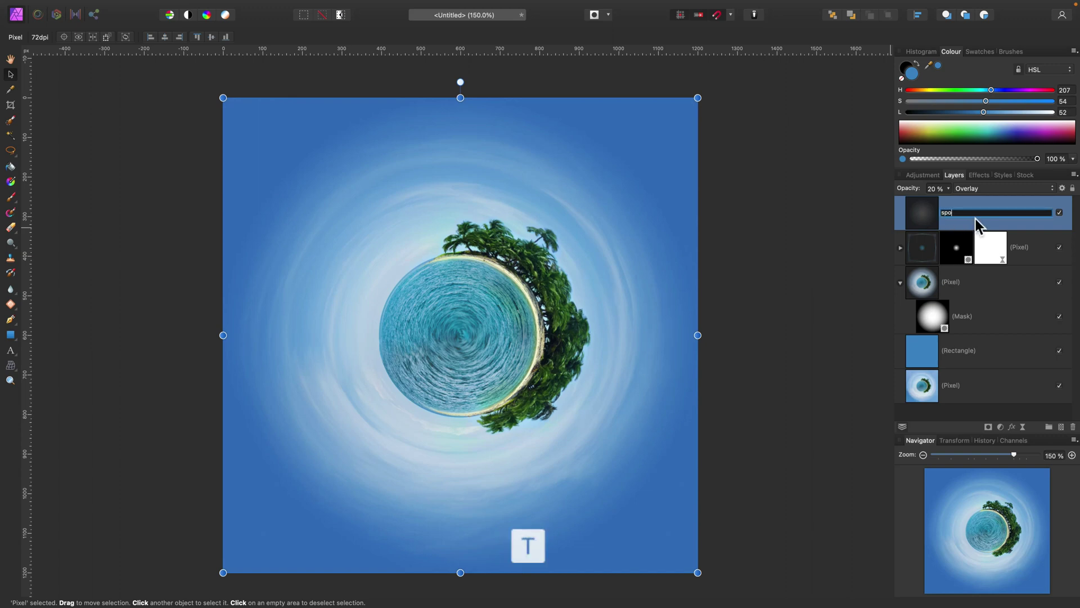
{"action": "key", "text": "Return"}
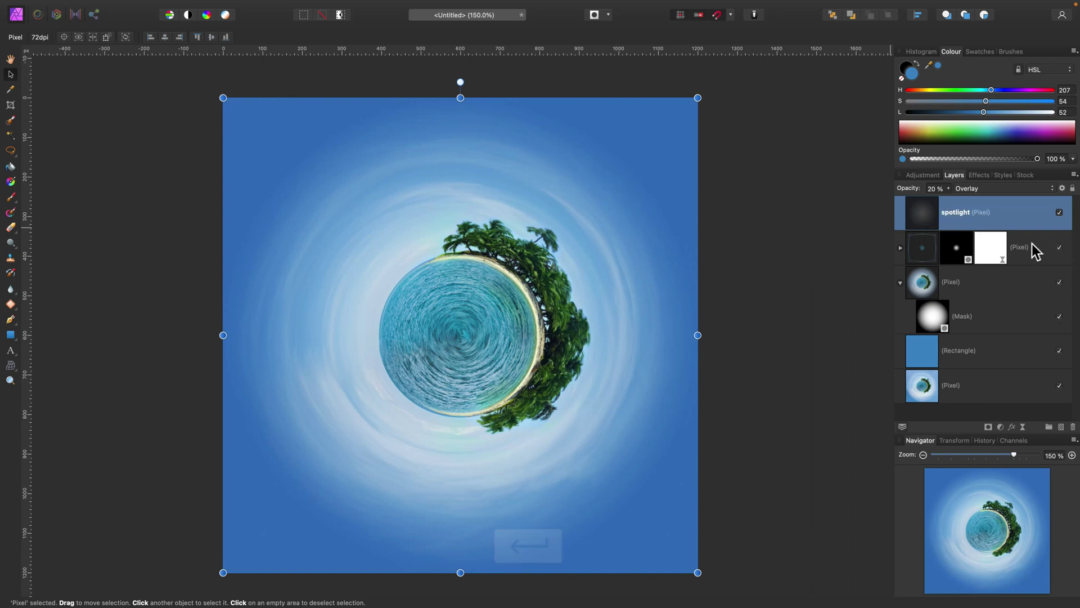
{"action": "double_click", "coordinate": [1026, 246]}
{"action": "type", "text": "blur"}
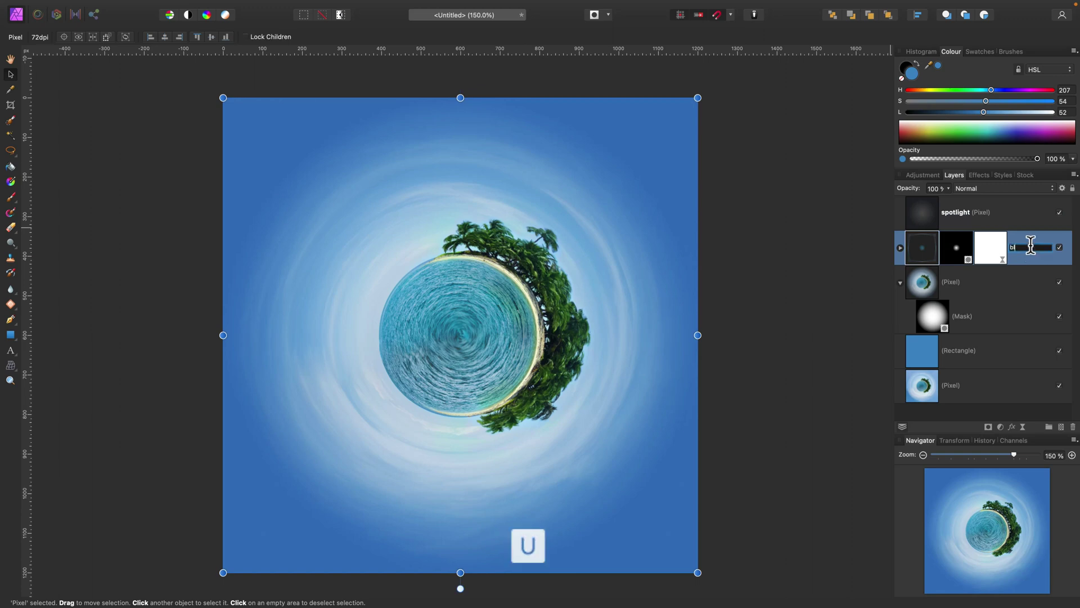
{"action": "key", "text": "Return"}
{"action": "double_click", "coordinate": [953, 283]}
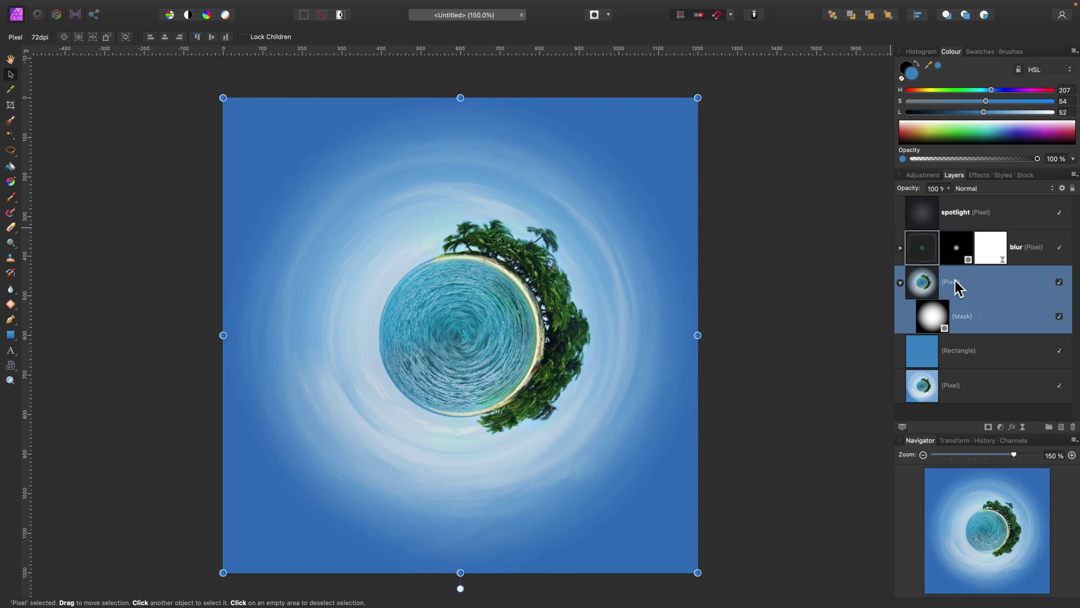
{"action": "type", "text": "island"}
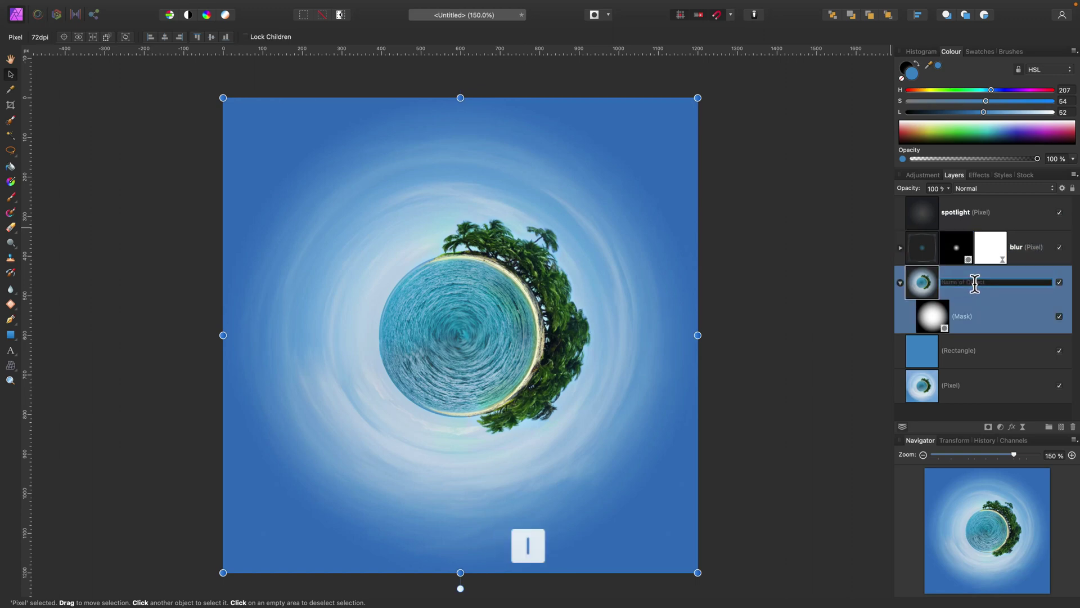
{"action": "key", "text": "Return"}
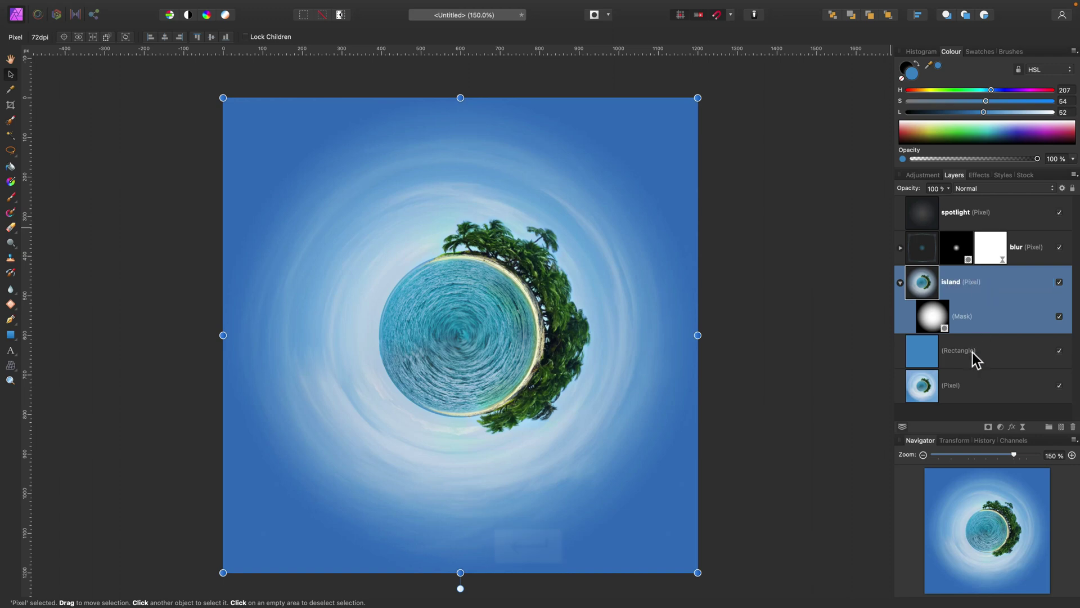